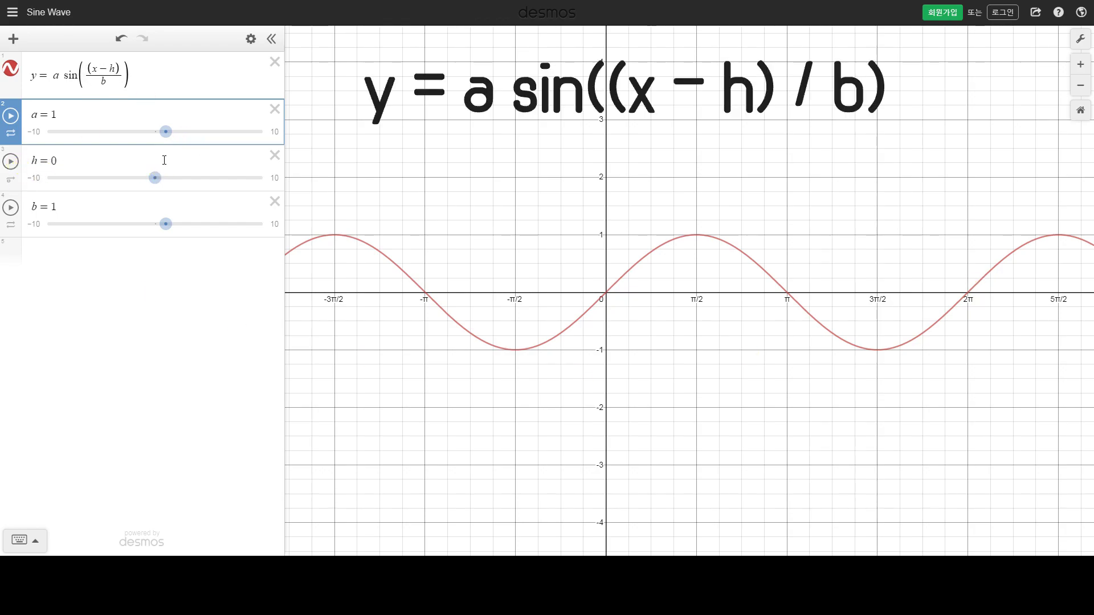
Shift the sine curve sideways with h, animating it briefly, then stopping at h=0
mouse_move(154, 178)
mouse_down()
mouse_move(183, 179)
mouse_move(120, 179)
mouse_move(187, 178)
mouse_move(49, 178)
mouse_up()
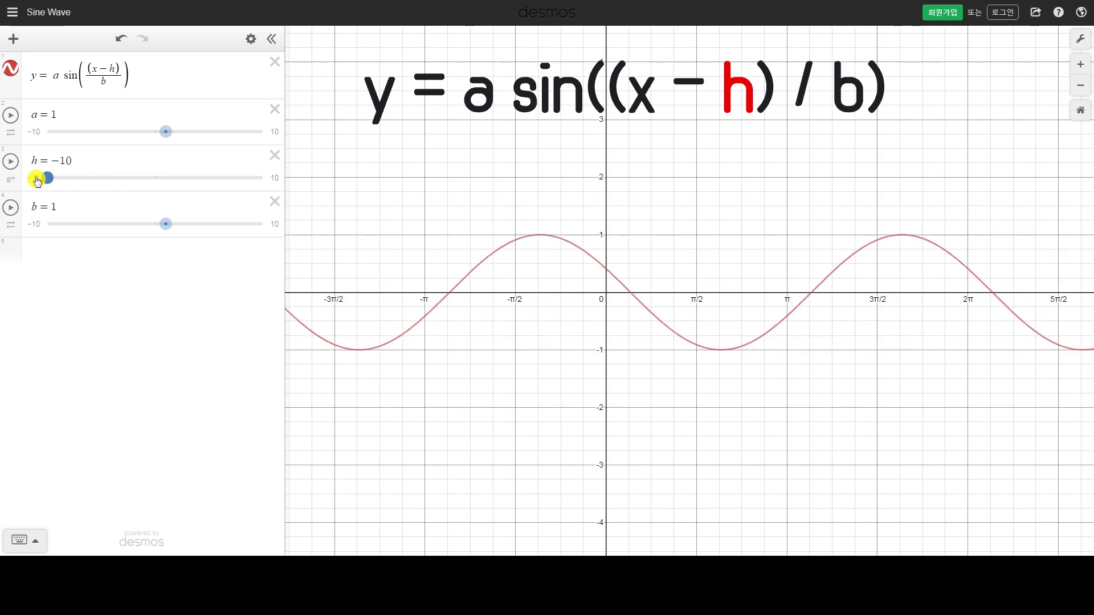
click(11, 162)
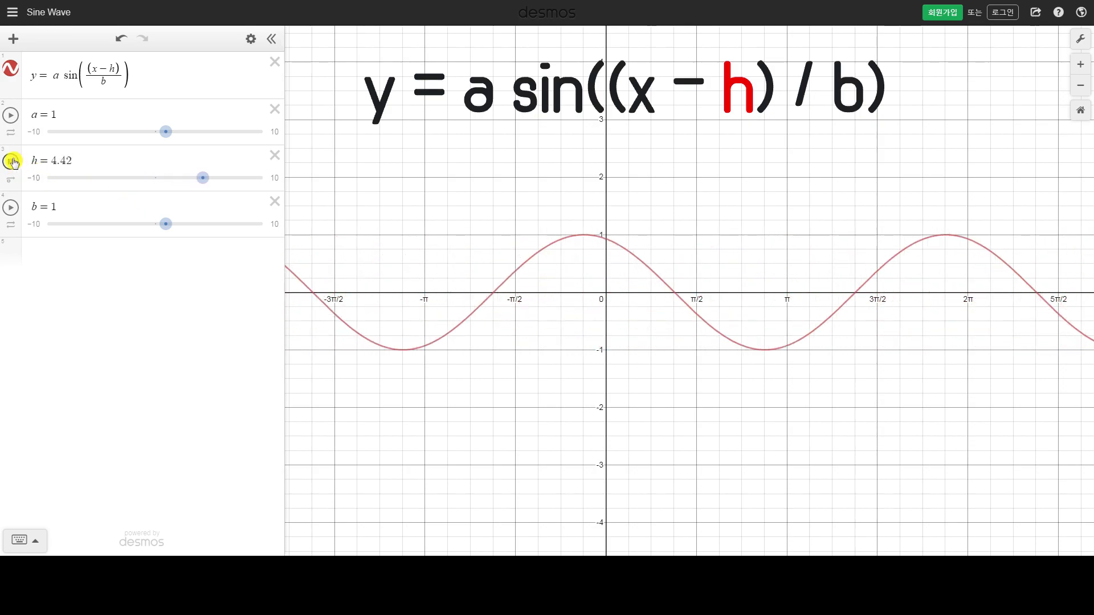
click(10, 161)
Set b to 0.2 and a to −0.6 for a faster, flipped, smaller wave
drag(171, 228, 163, 223)
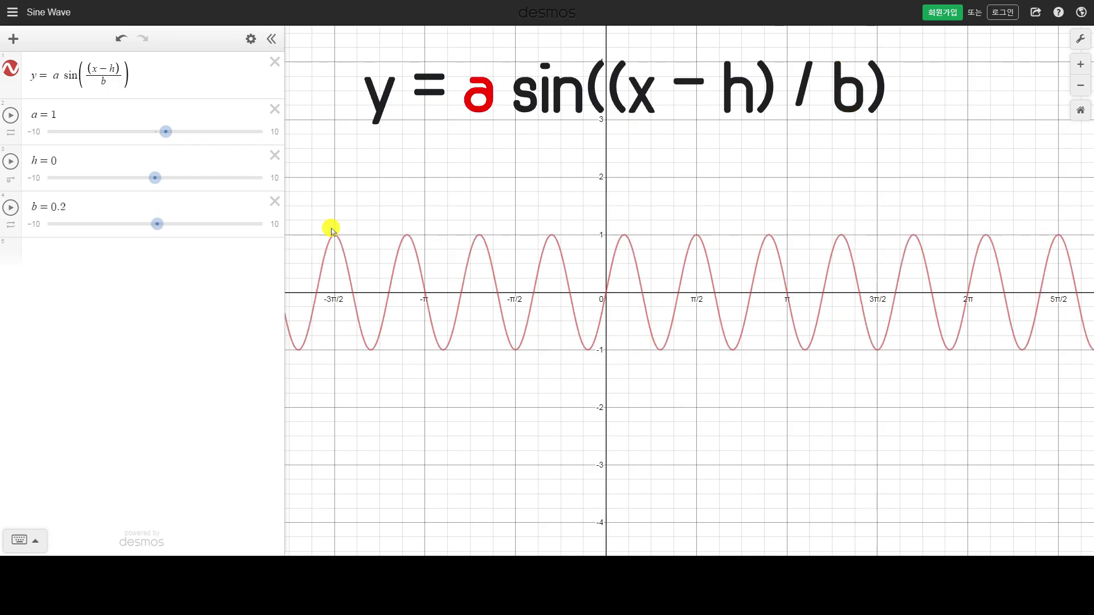
click(166, 129)
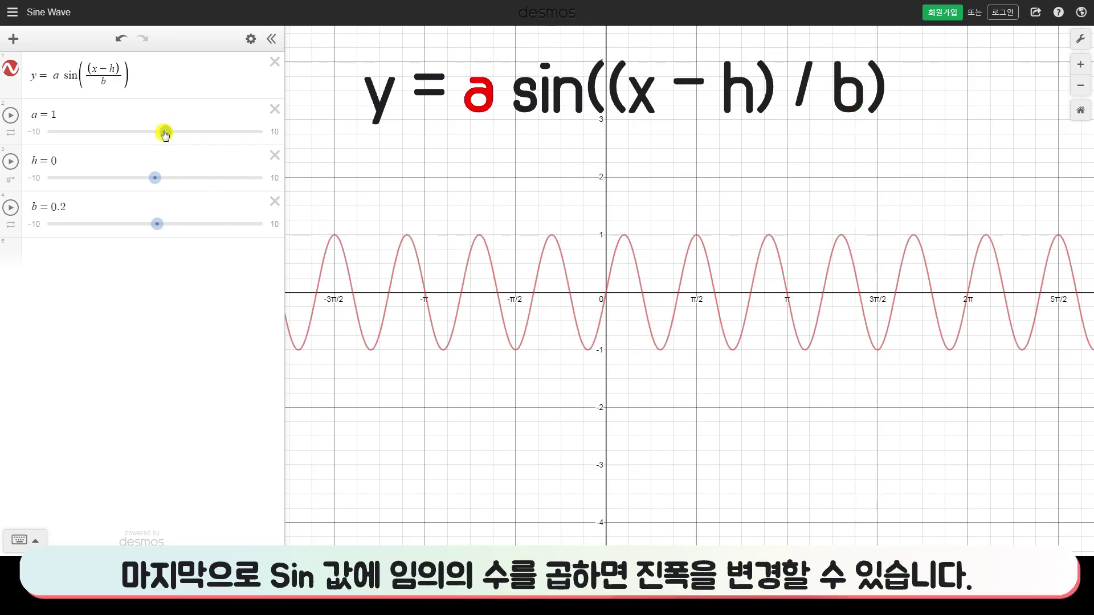
mouse_move(165, 134)
mouse_down()
mouse_move(179, 137)
mouse_move(148, 135)
mouse_move(164, 135)
mouse_up()
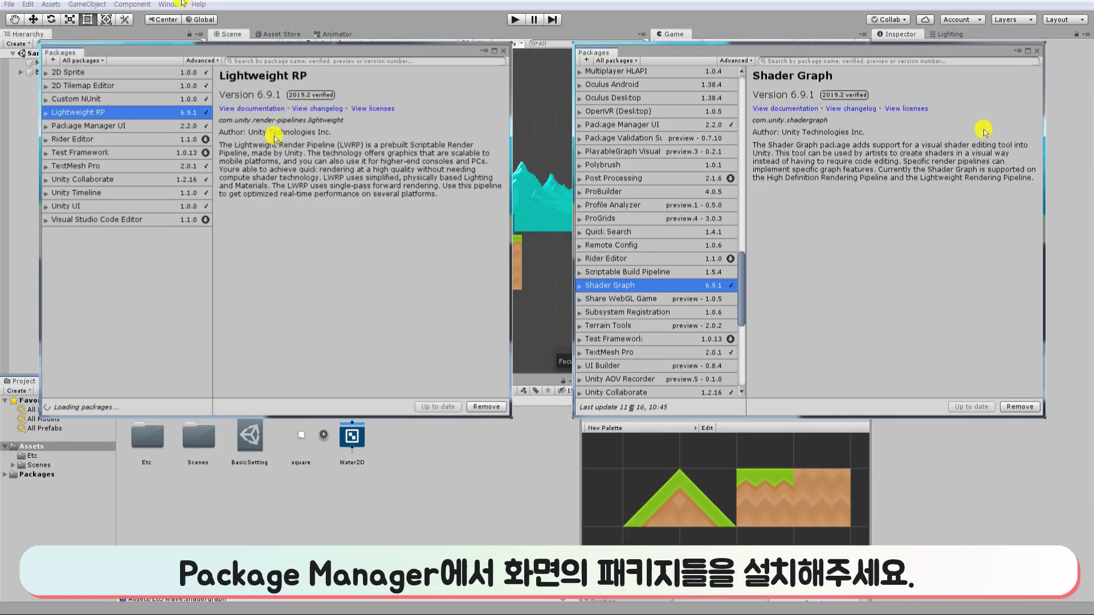
Create a Sprite Unlit Graph under Create > Shader > 2D Renderer and name it 2DWater
click(181, 3)
click(155, 2)
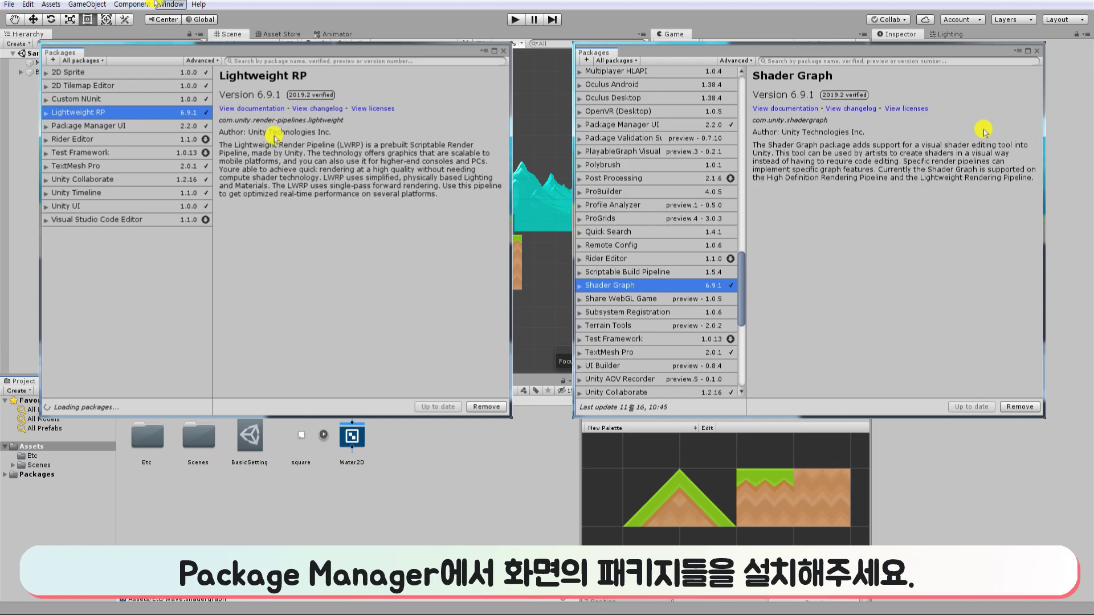
click(164, 4)
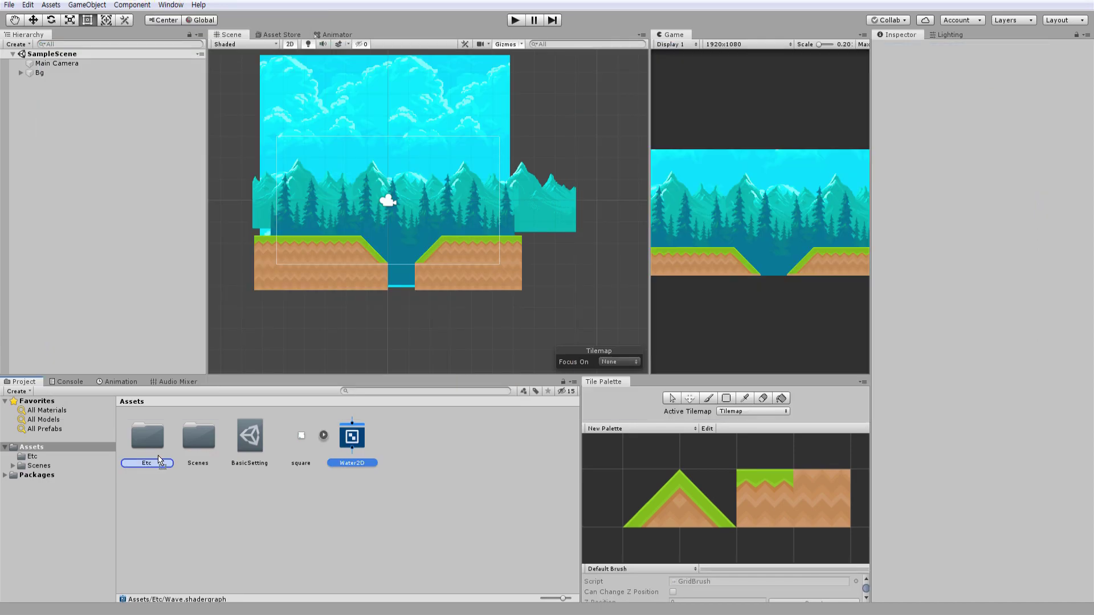
right_click(457, 459)
mouse_move(569, 148)
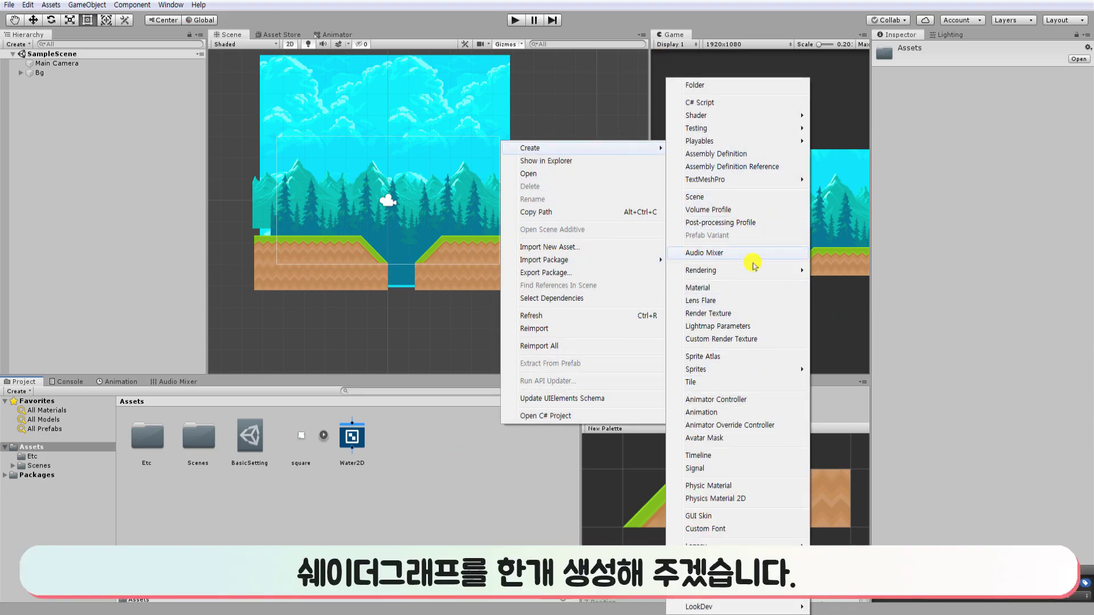
mouse_move(771, 116)
mouse_move(918, 171)
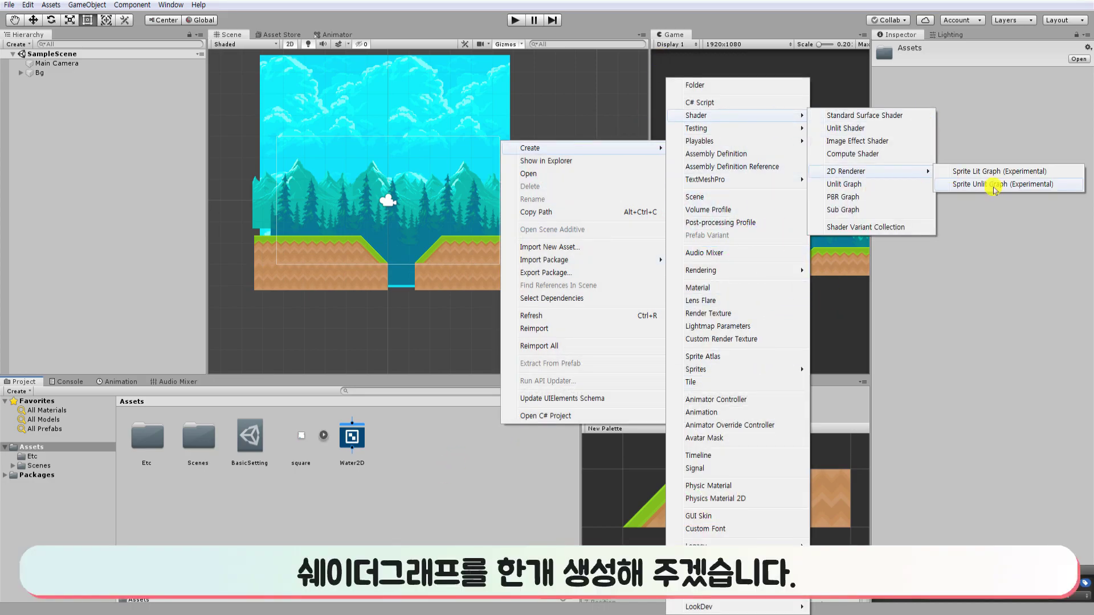
click(1028, 184)
text(Wa)
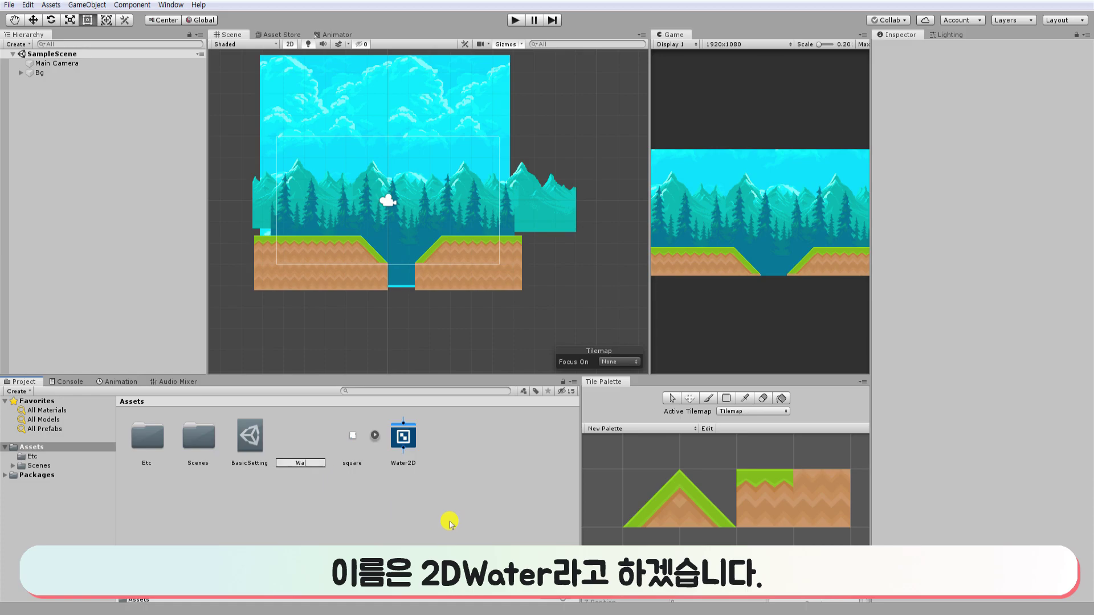
text(ter2D)
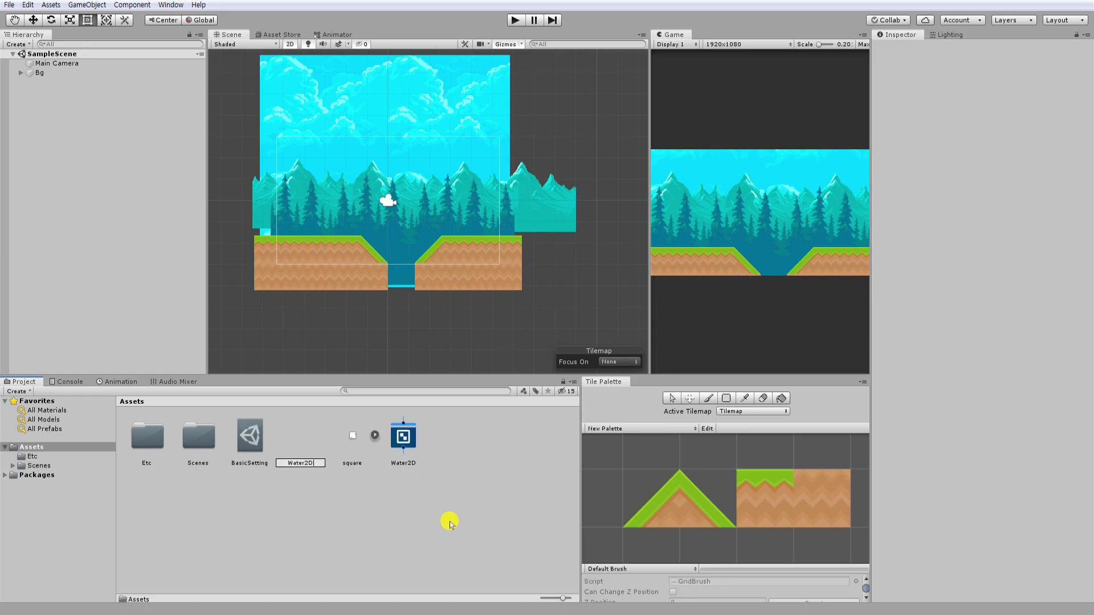
key(Return)
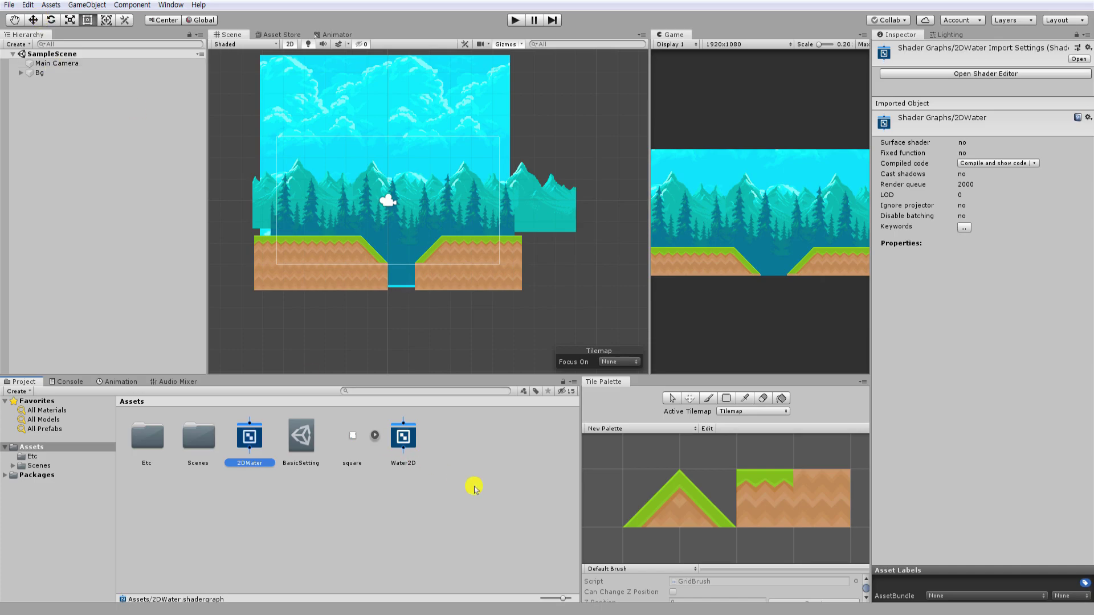
Create a Lightweight Render Pipeline Asset named LowSetting
right_click(474, 488)
mouse_move(449, 243)
mouse_move(604, 273)
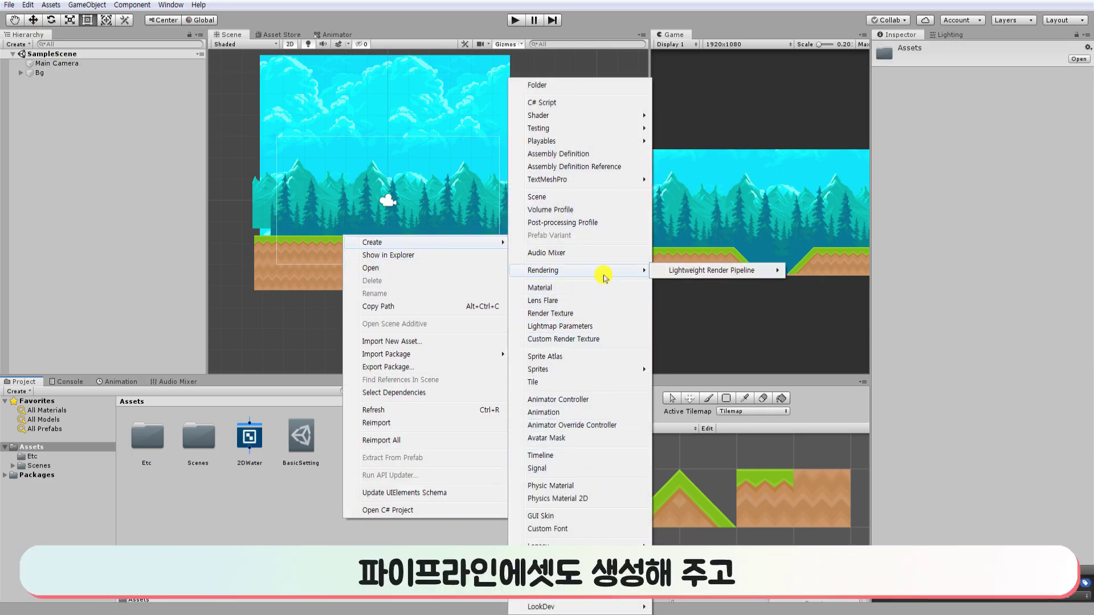
mouse_move(731, 272)
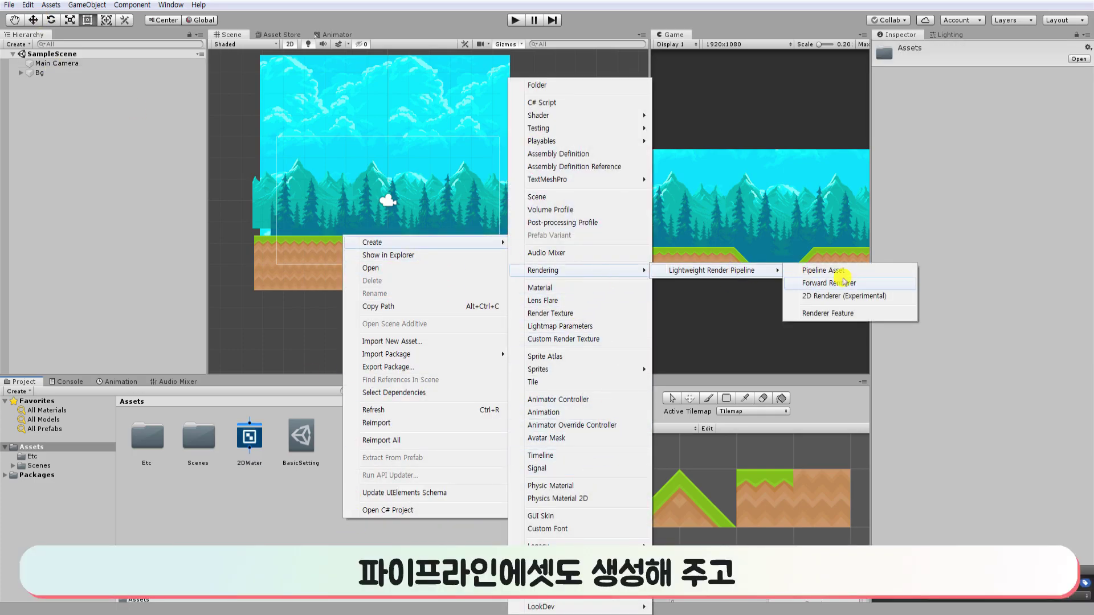
click(874, 275)
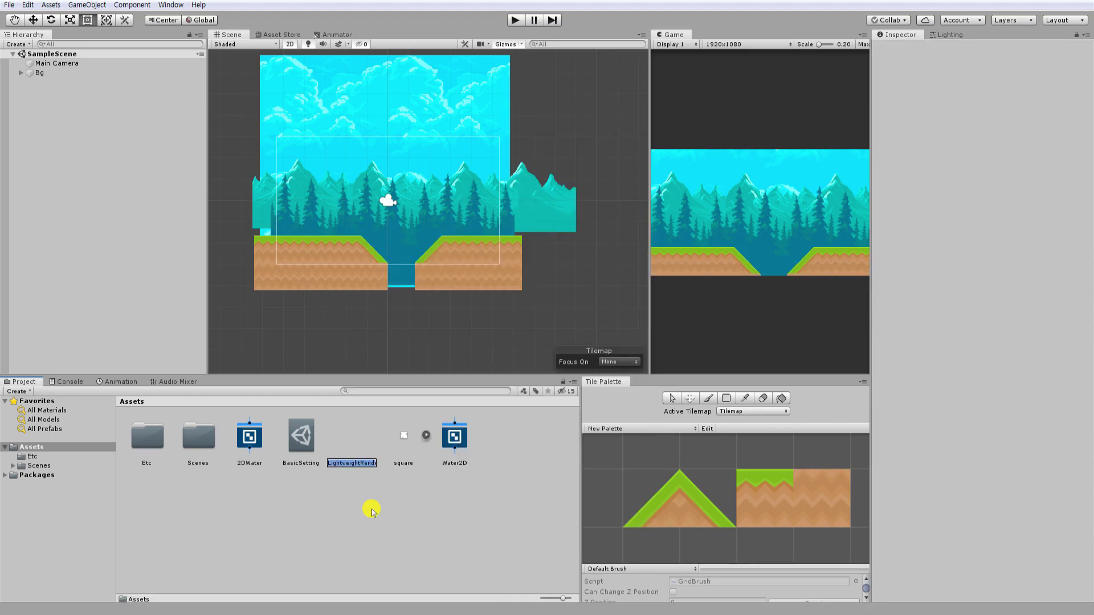
text(owSetting)
key(Return)
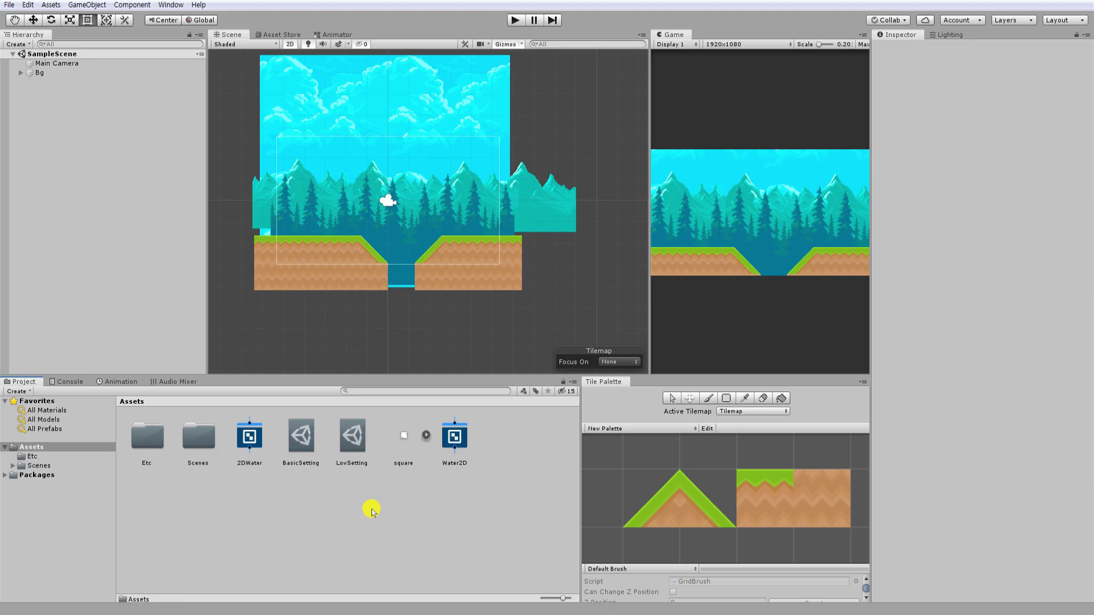
Assign LowSetting as the Scriptable Render Pipeline in Project Settings > Graphics, then select 2DWater
click(9, 4)
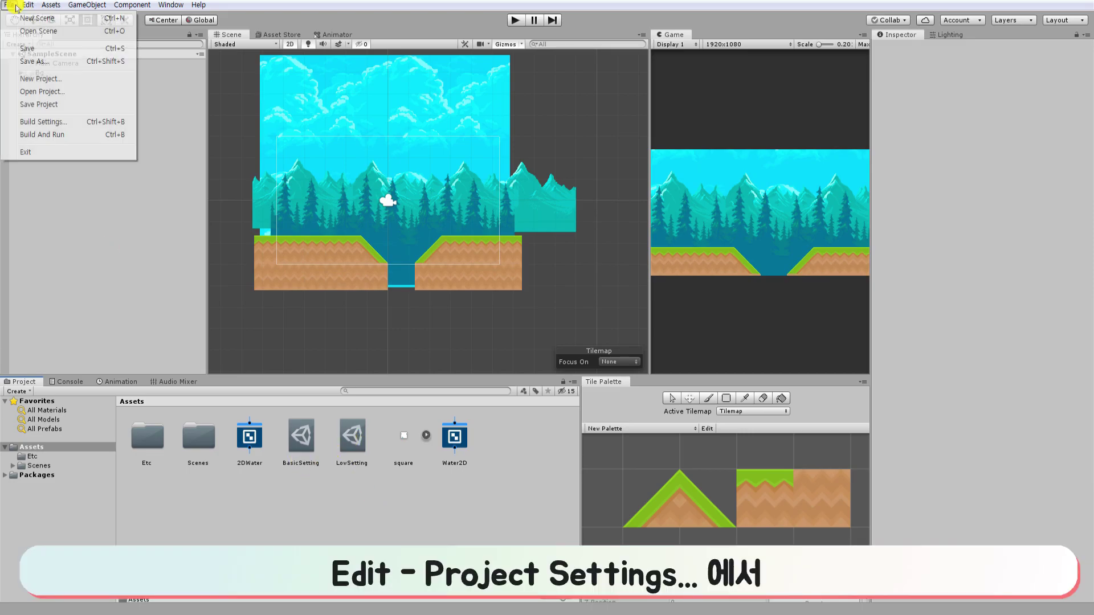
mouse_move(28, 5)
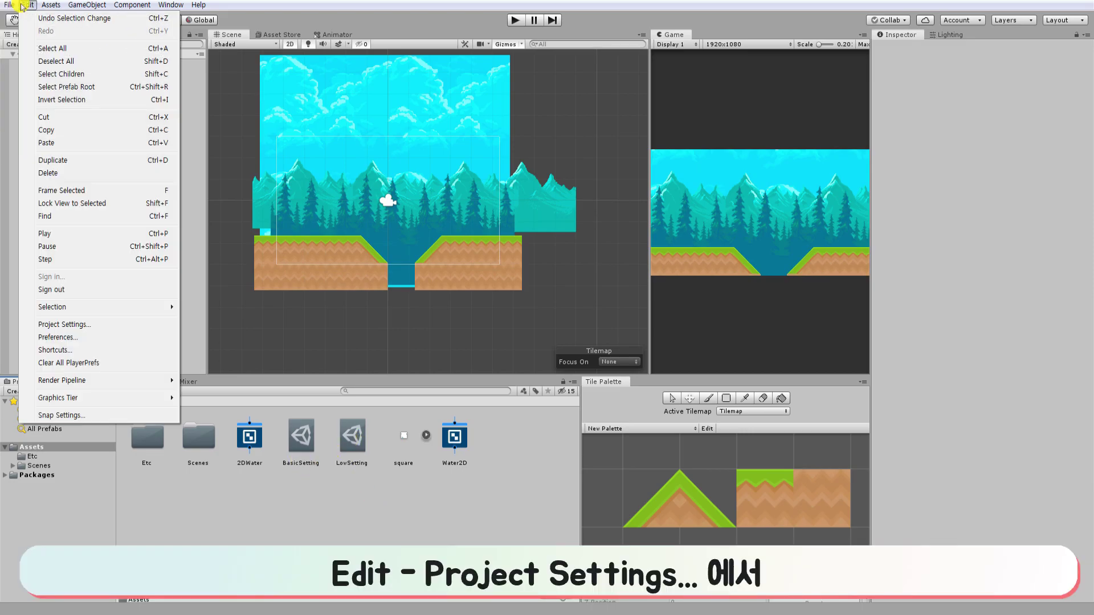
click(78, 324)
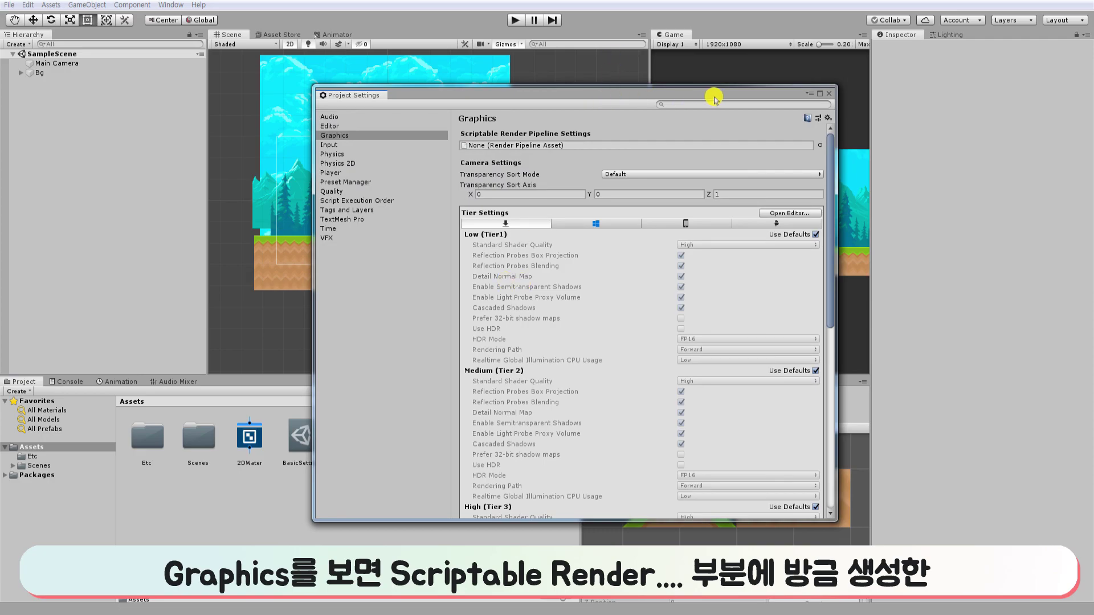
drag(715, 99, 784, 103)
click(577, 153)
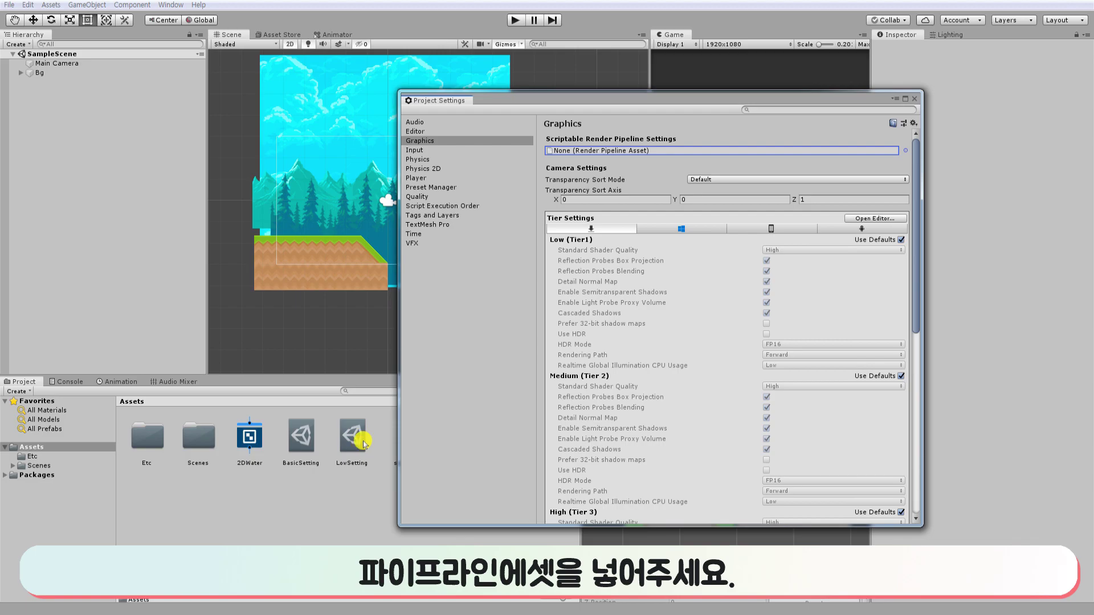
drag(363, 443, 684, 153)
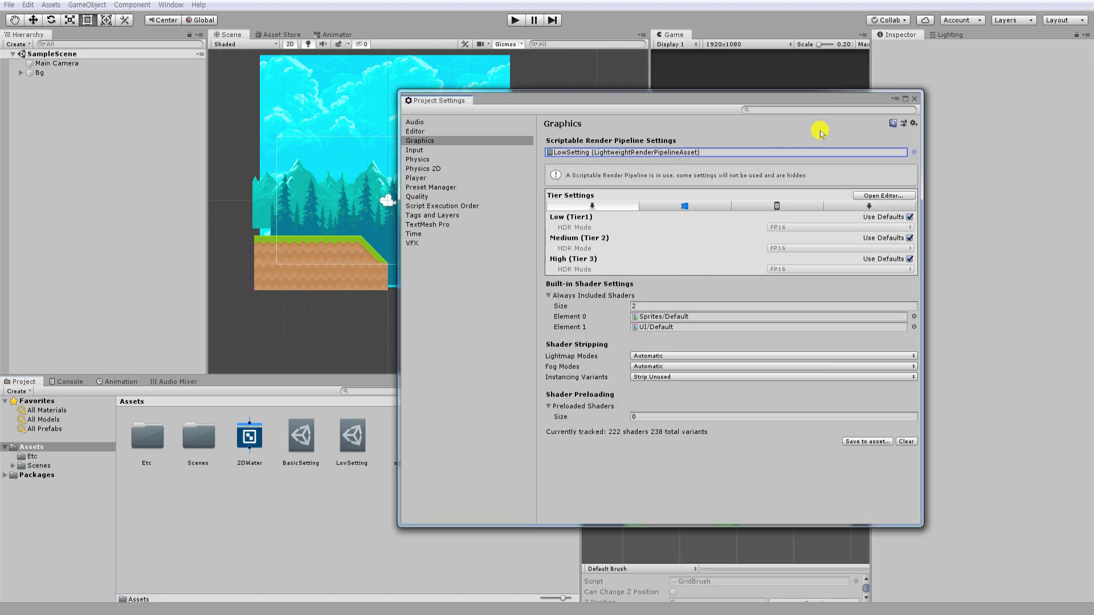
click(914, 98)
click(272, 447)
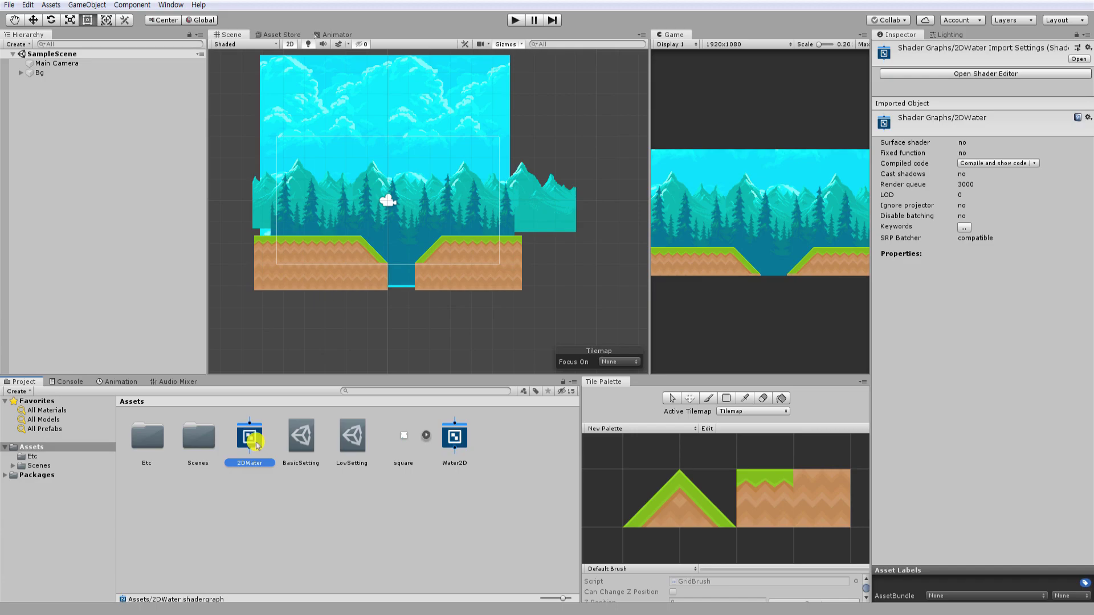
Open the 2DWater graph and add a Position node set to Object space
click(927, 76)
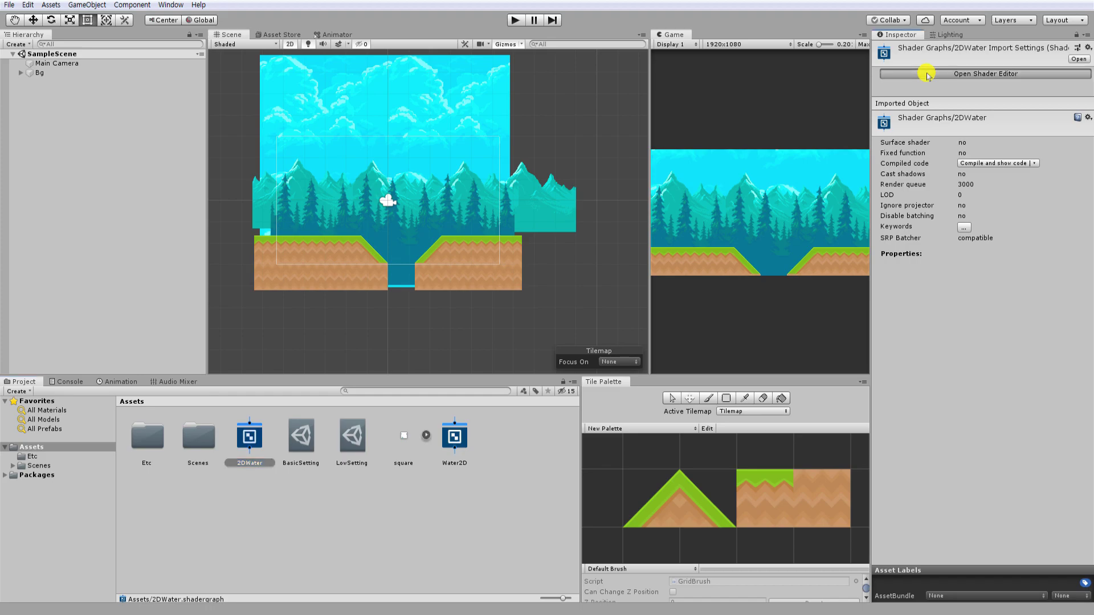
right_click(621, 173)
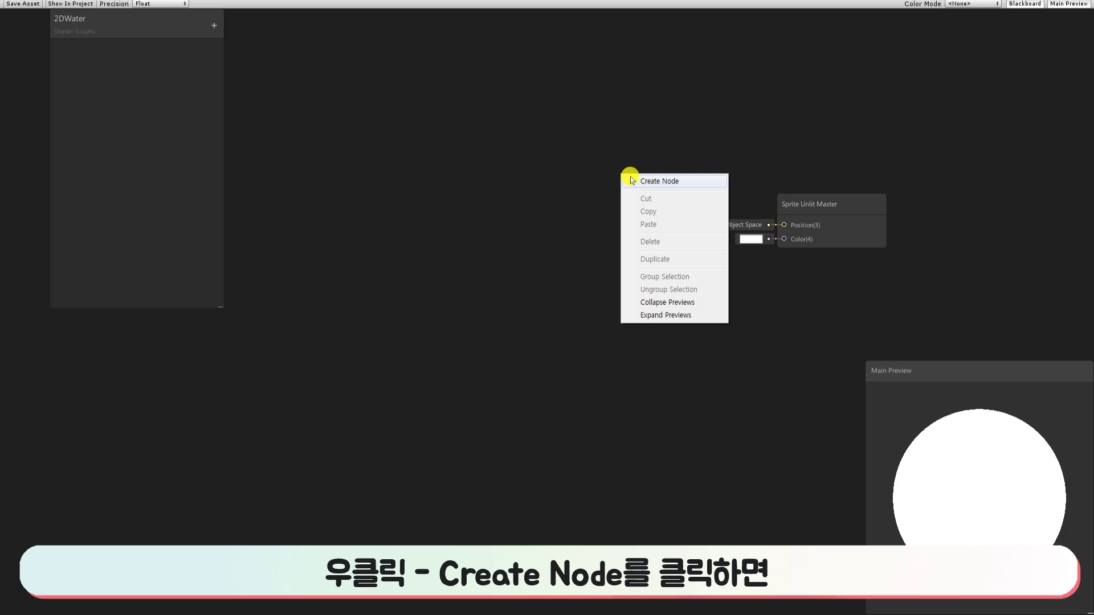
click(631, 180)
text(pos)
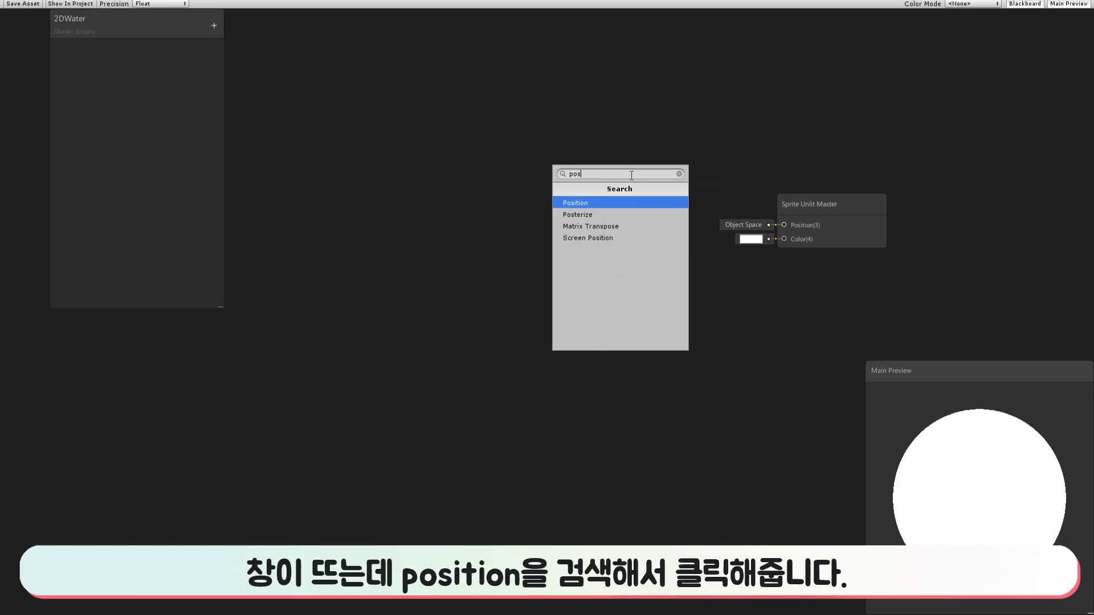
text(ition)
key(Return)
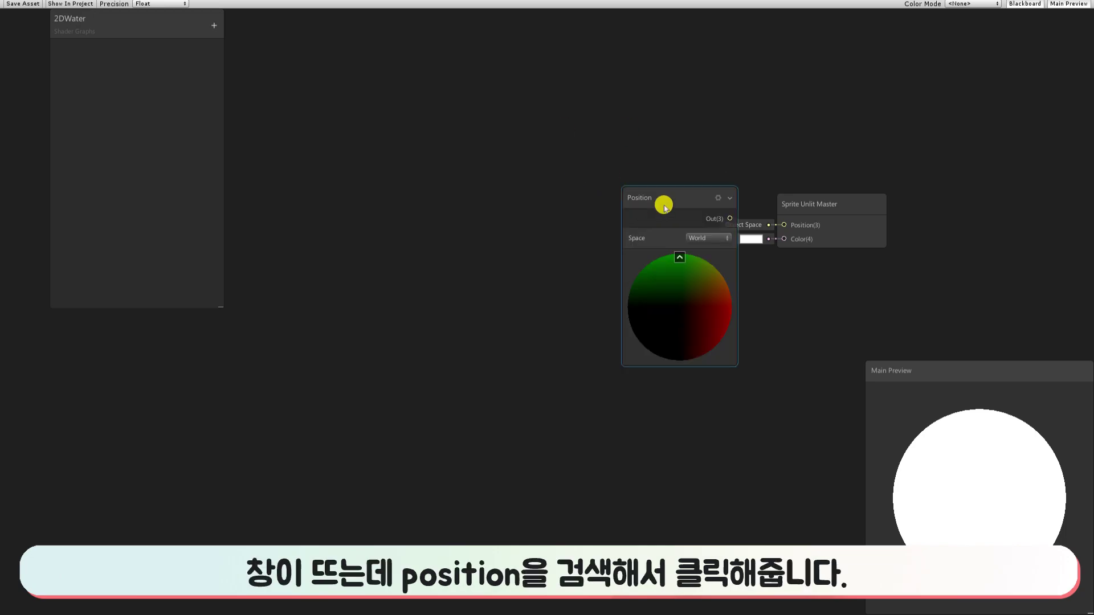
drag(661, 202, 560, 77)
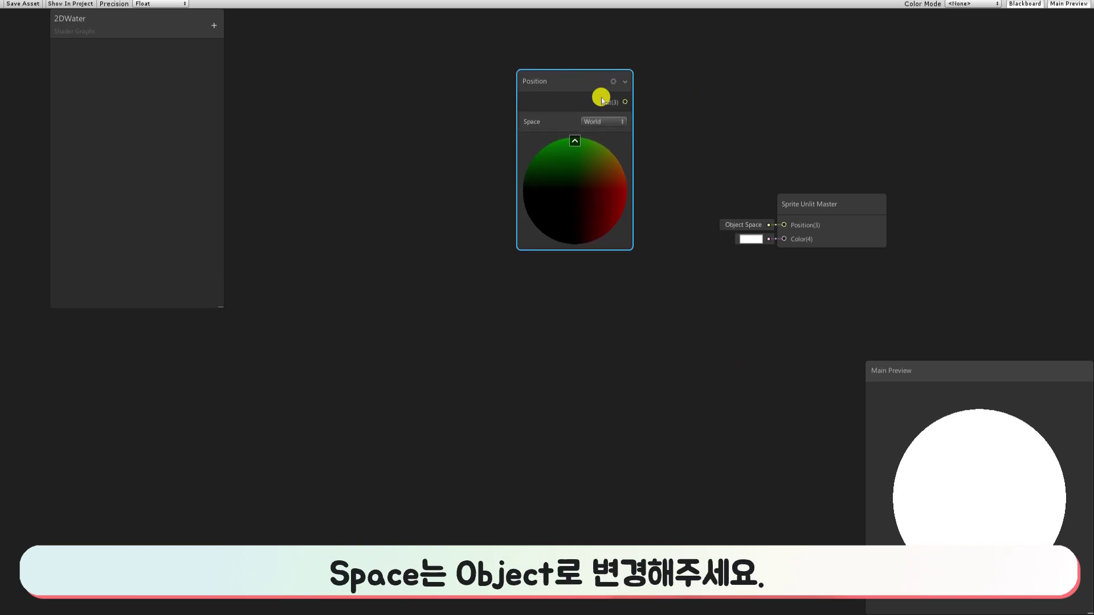
click(630, 122)
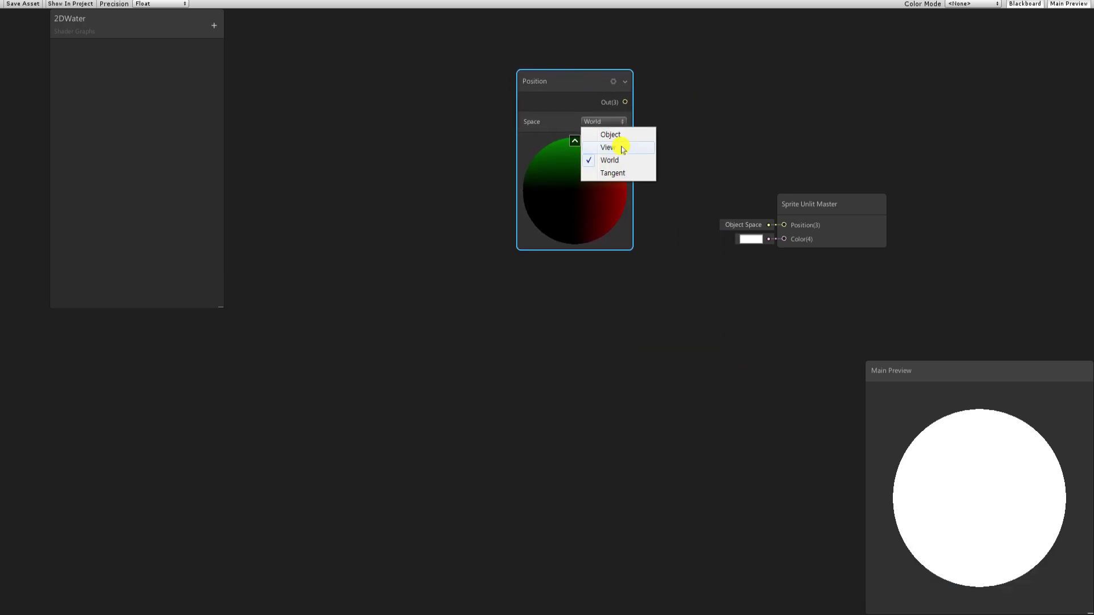
click(634, 136)
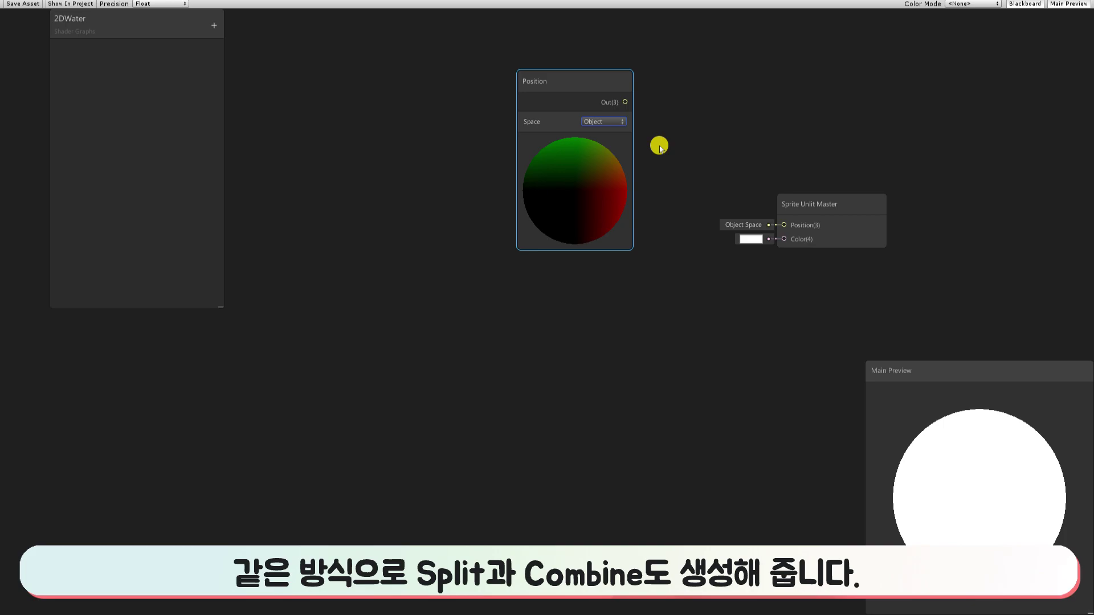
drag(604, 80, 576, 78)
click(696, 109)
Add a Combine node and a Split node to the graph
right_click(699, 110)
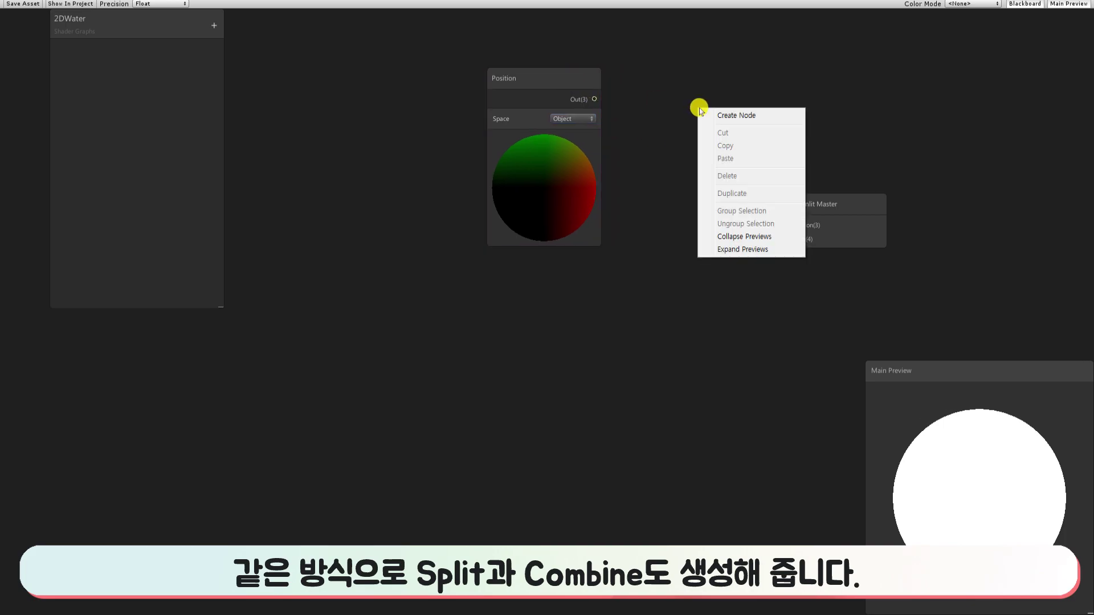
click(700, 112)
text(comb)
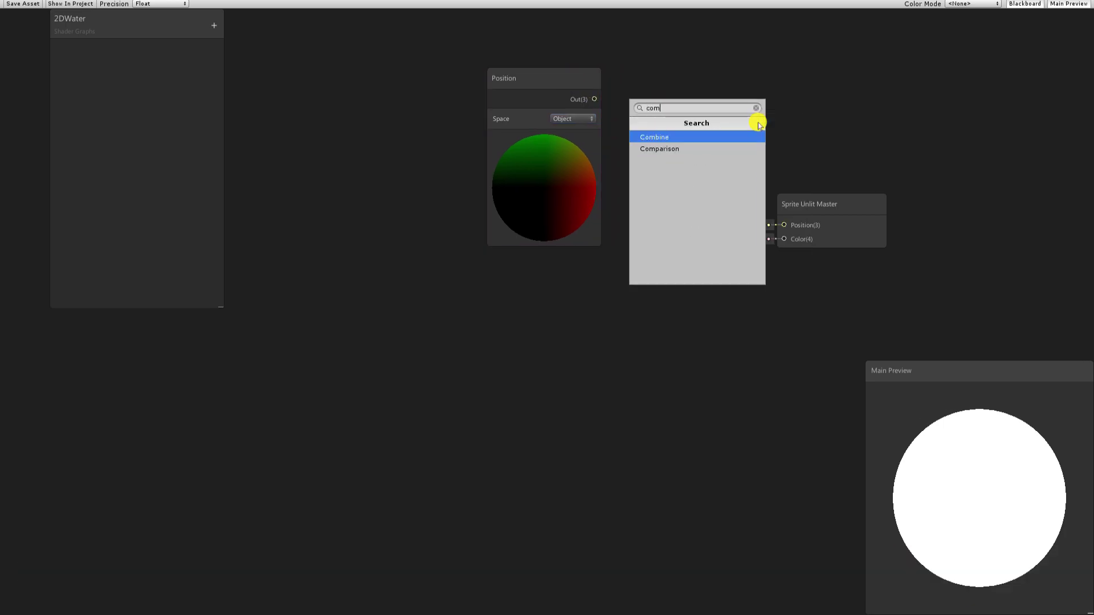
key(Return)
drag(778, 120, 731, 103)
right_click(627, 101)
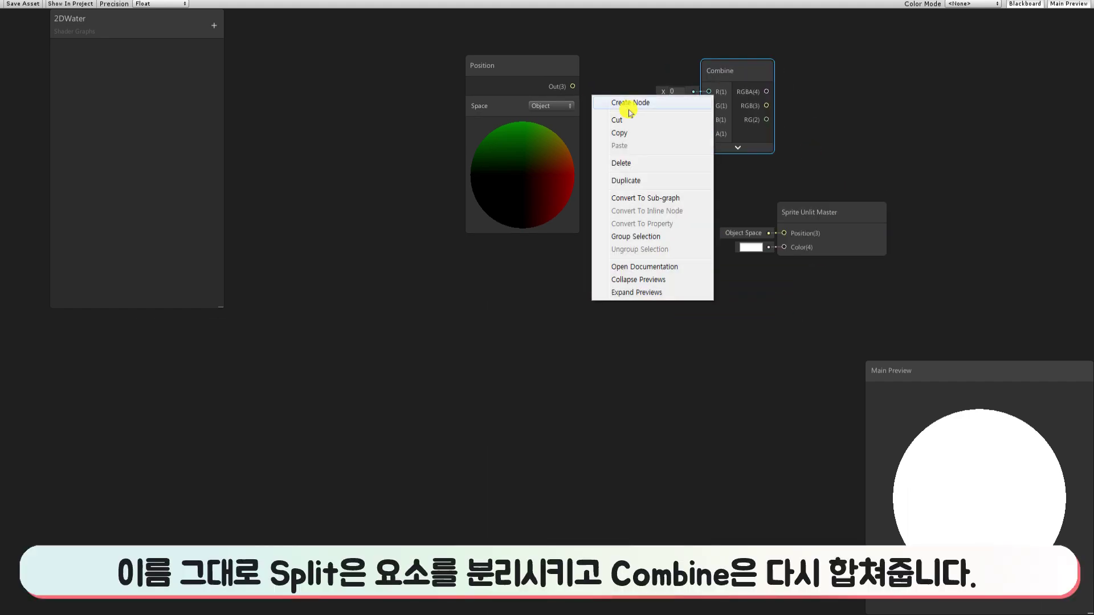
click(630, 103)
text(spl)
key(Return)
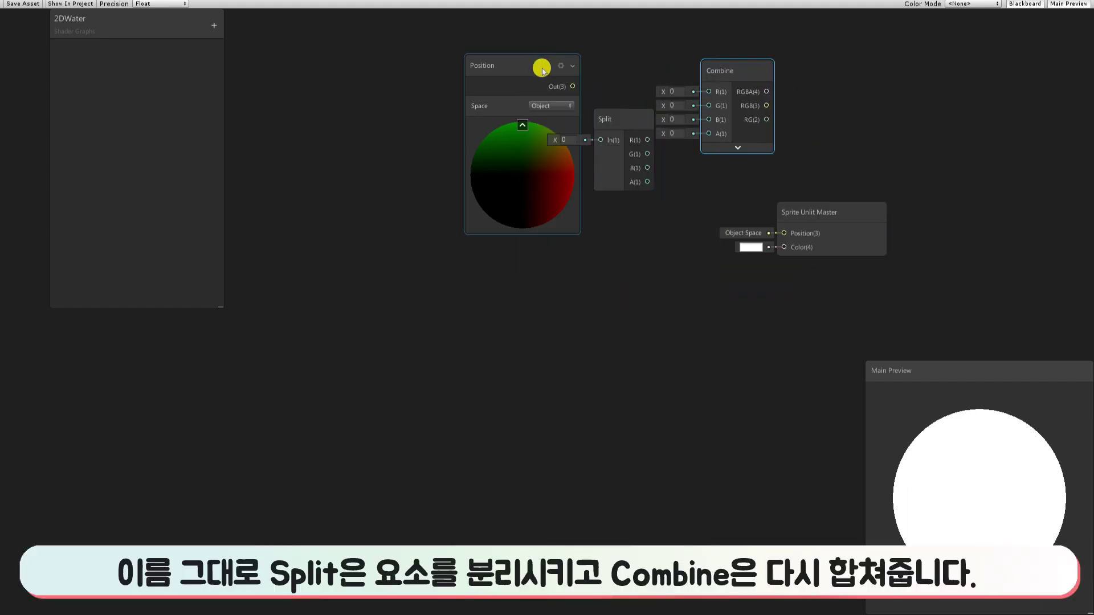
Wire Position into Split and Split's R, G, B into Combine's R, G, B
drag(574, 66, 539, 71)
mouse_move(615, 120)
mouse_down()
mouse_move(583, 78)
mouse_move(568, 100)
mouse_move(575, 72)
mouse_move(708, 98)
mouse_up()
mouse_move(610, 106)
mouse_down()
mouse_move(708, 111)
mouse_move(709, 125)
mouse_up()
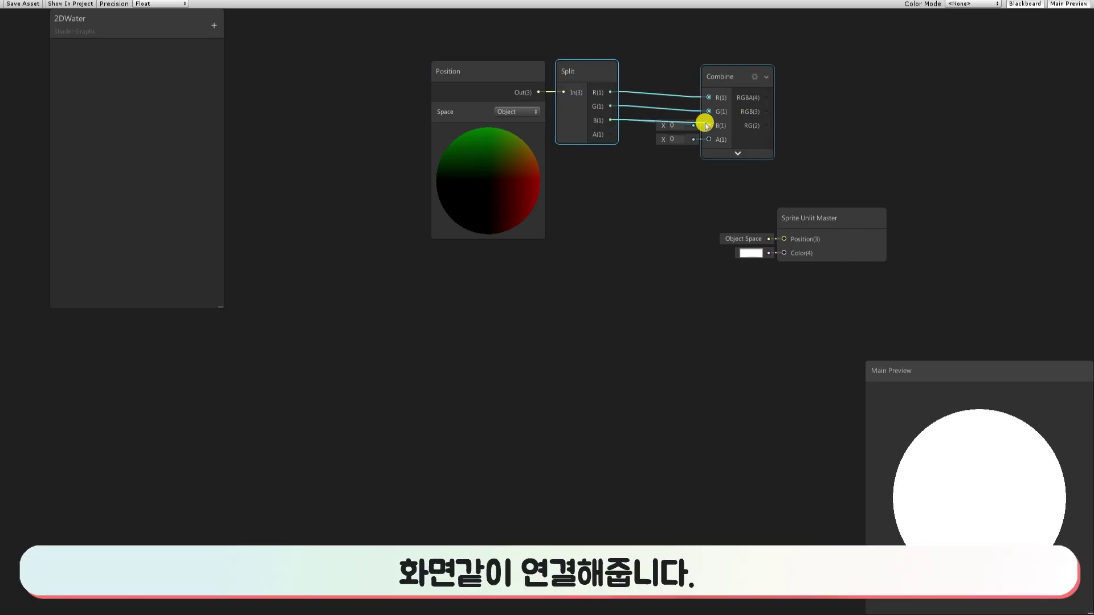
mouse_move(766, 97)
mouse_down()
mouse_move(784, 239)
mouse_move(869, 80)
mouse_up()
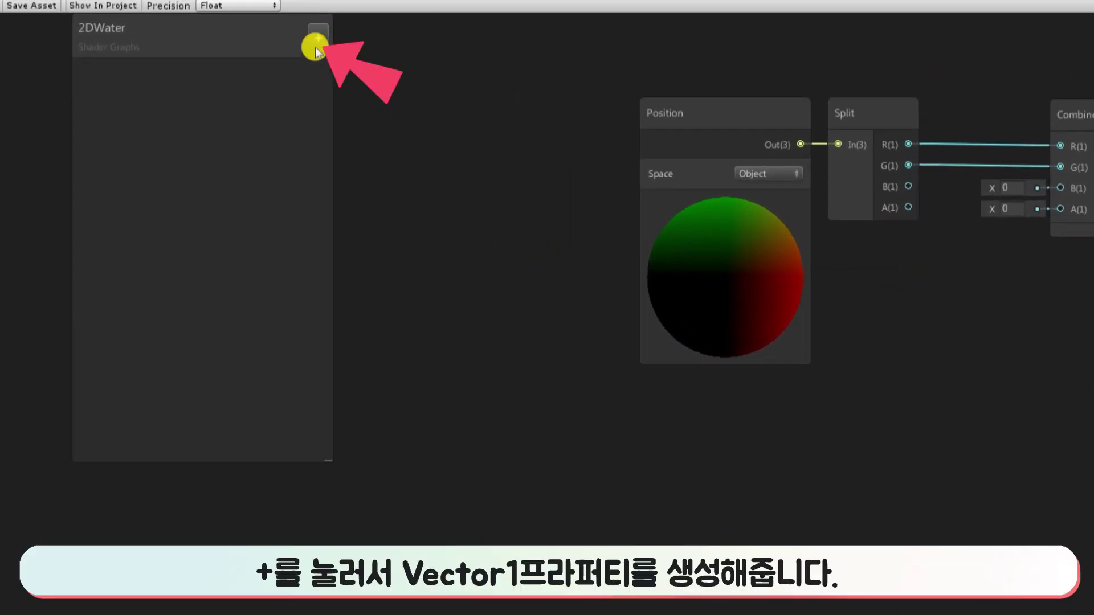
Add a Vector1 Blackboard property named YValue with default value 1
click(254, 30)
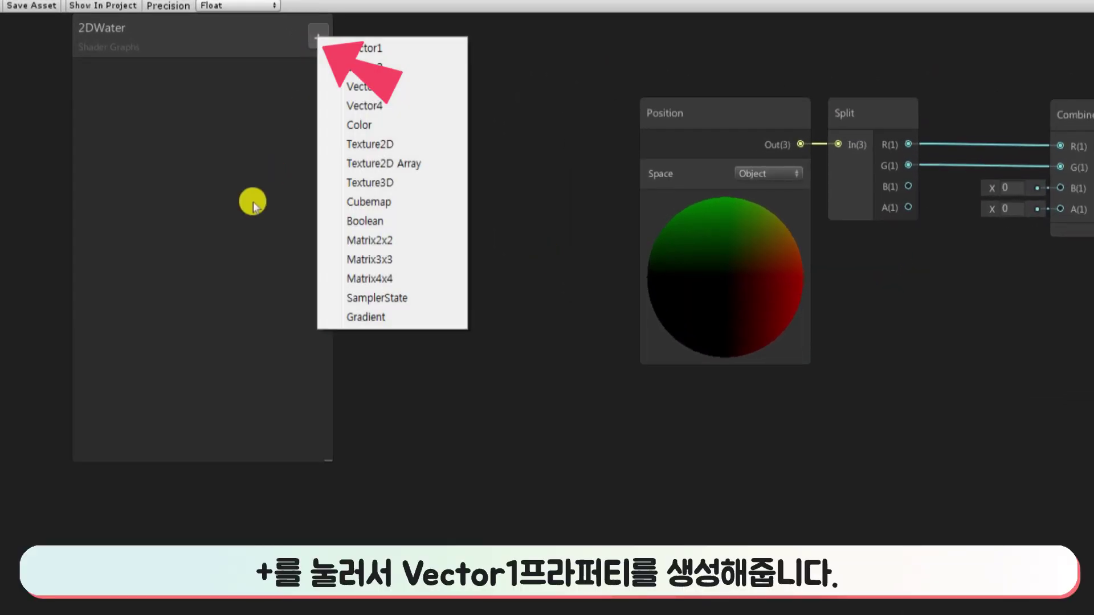
click(318, 35)
text(YValue)
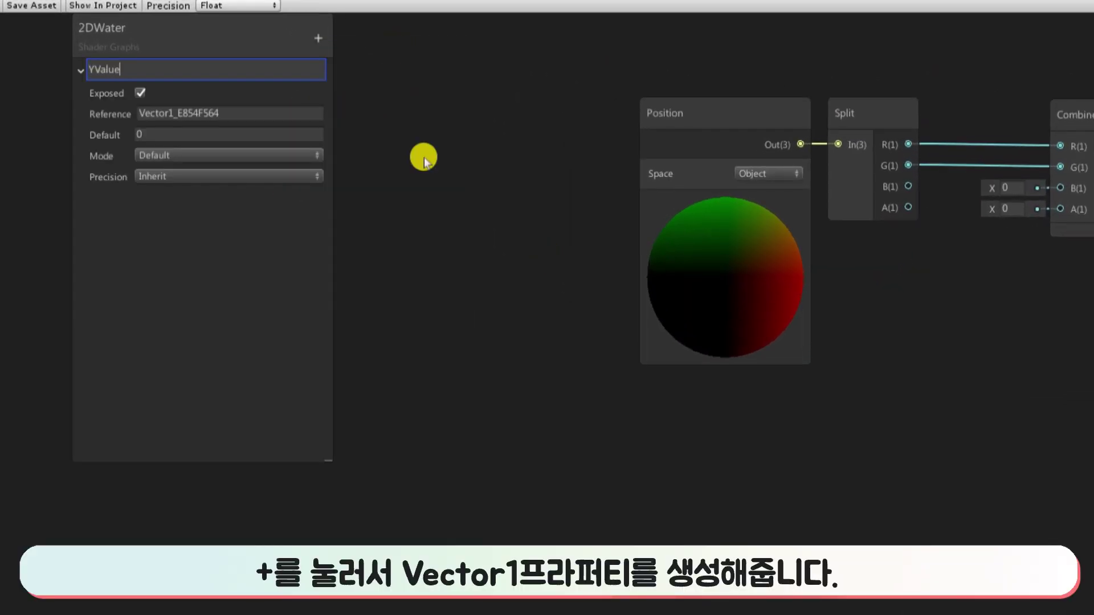
click(247, 111)
click(246, 134)
text(1)
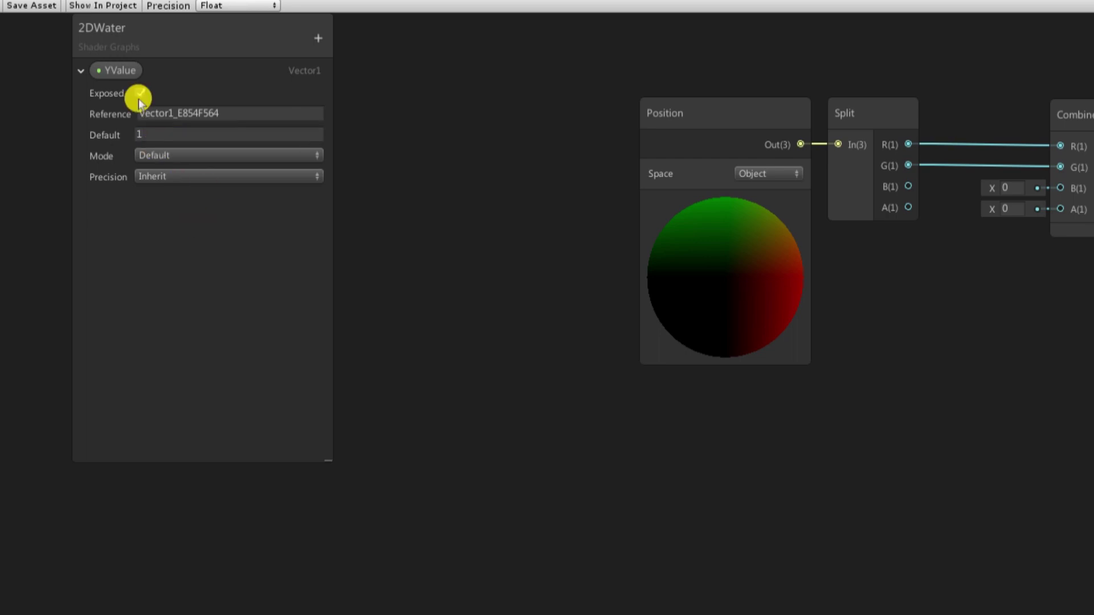
Place a YValue node on the canvas and disconnect Split G from Combine G
drag(116, 70, 948, 273)
drag(908, 186, 1060, 188)
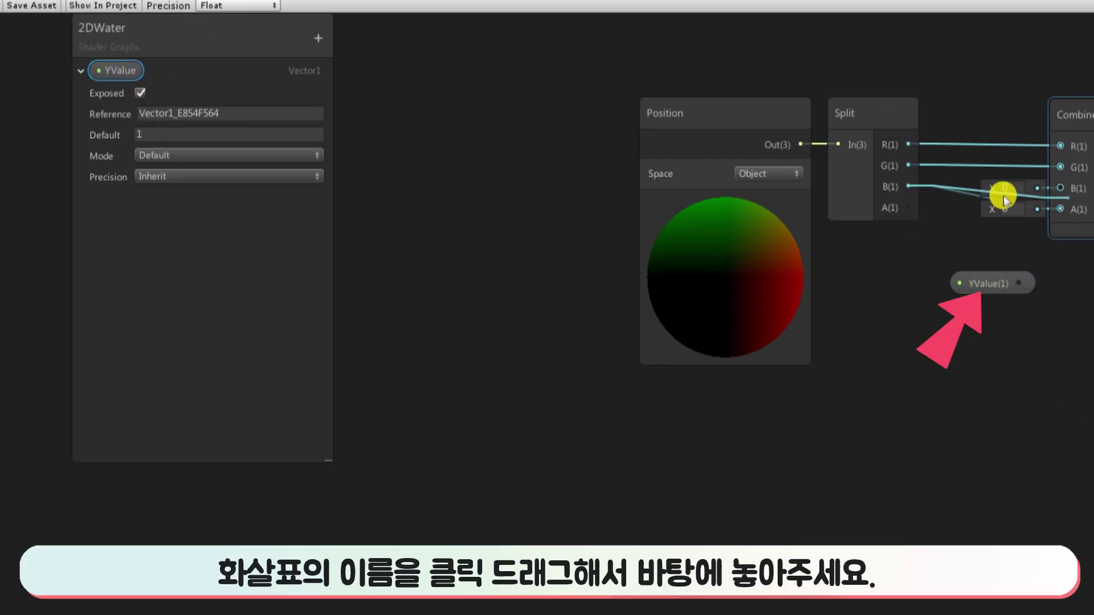
drag(918, 166, 923, 330)
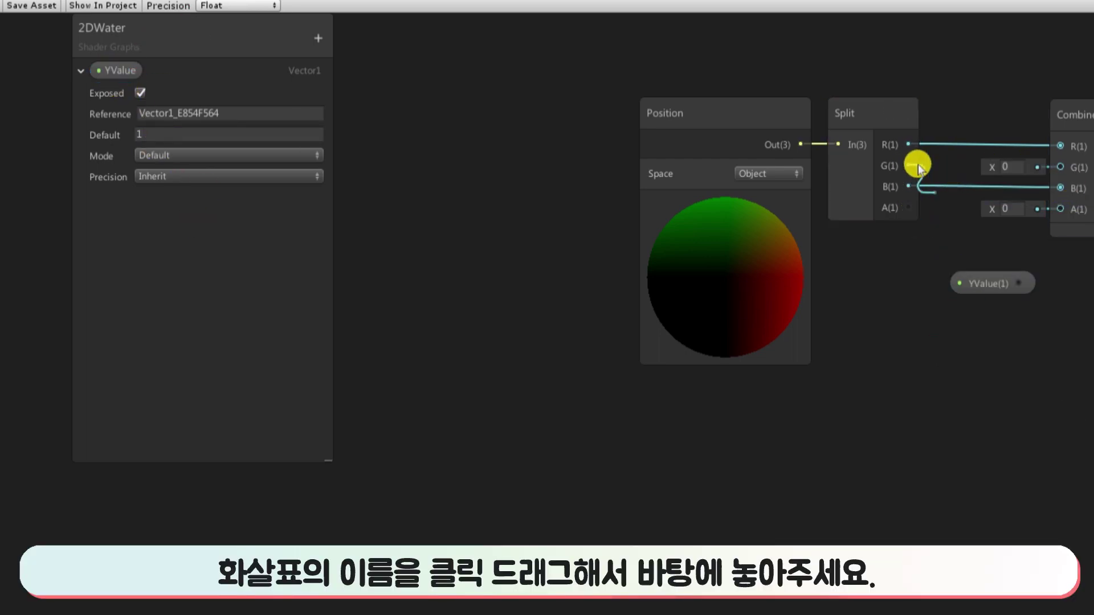
key(Escape)
drag(948, 278, 872, 278)
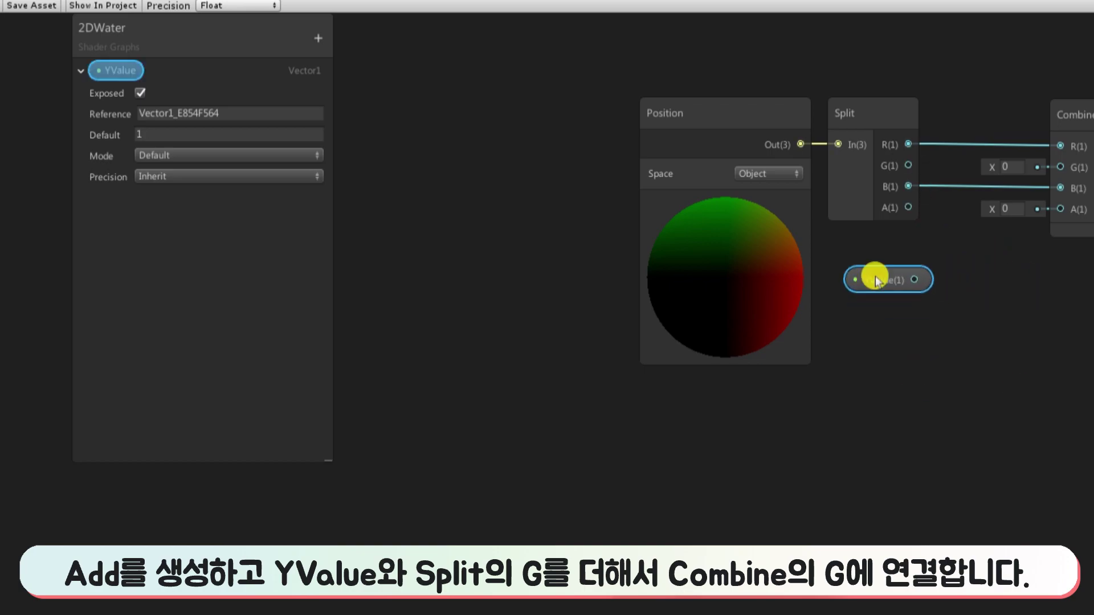
Add an Add node summing YValue and Split G, feeding its output into Combine G
right_click(983, 313)
click(1005, 317)
text(add)
key(Return)
drag(939, 409, 960, 359)
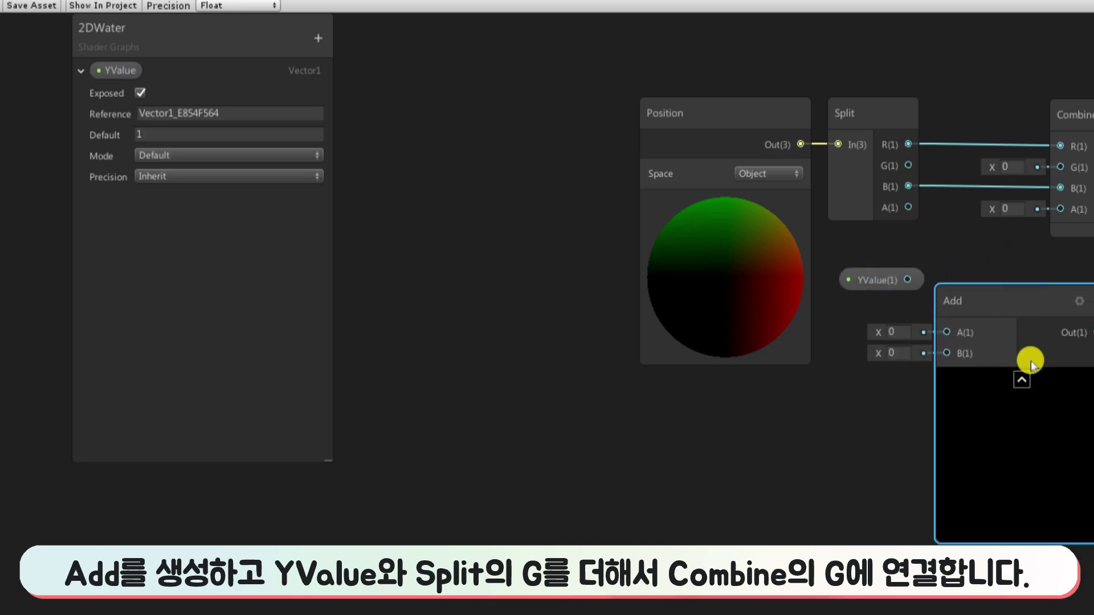
click(984, 376)
mouse_move(907, 279)
mouse_down()
mouse_move(946, 332)
mouse_move(953, 271)
mouse_up()
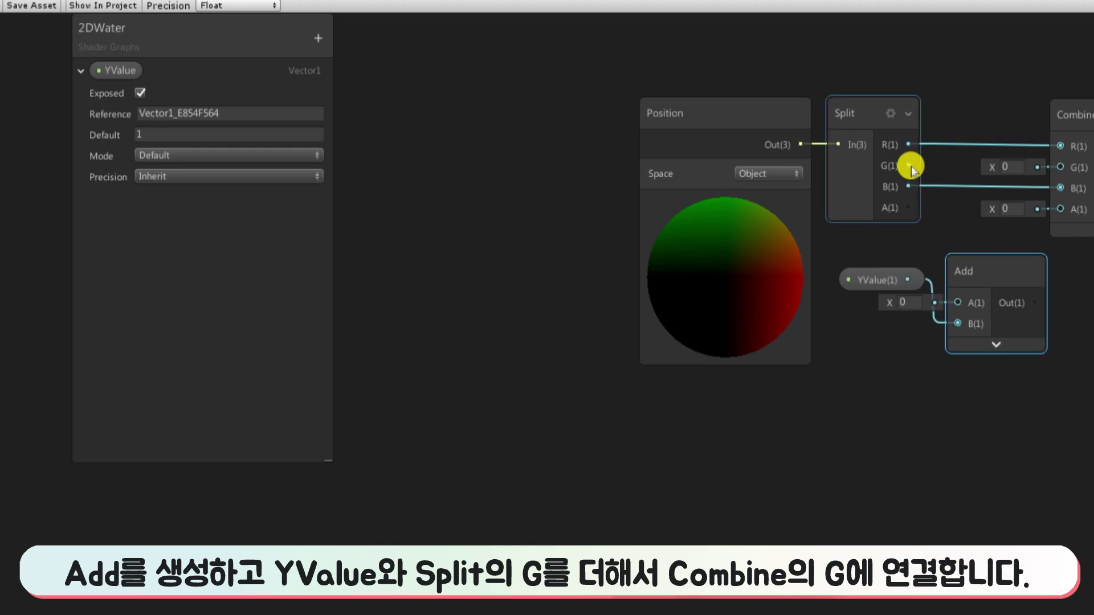
drag(908, 165, 957, 324)
drag(1036, 303, 1059, 167)
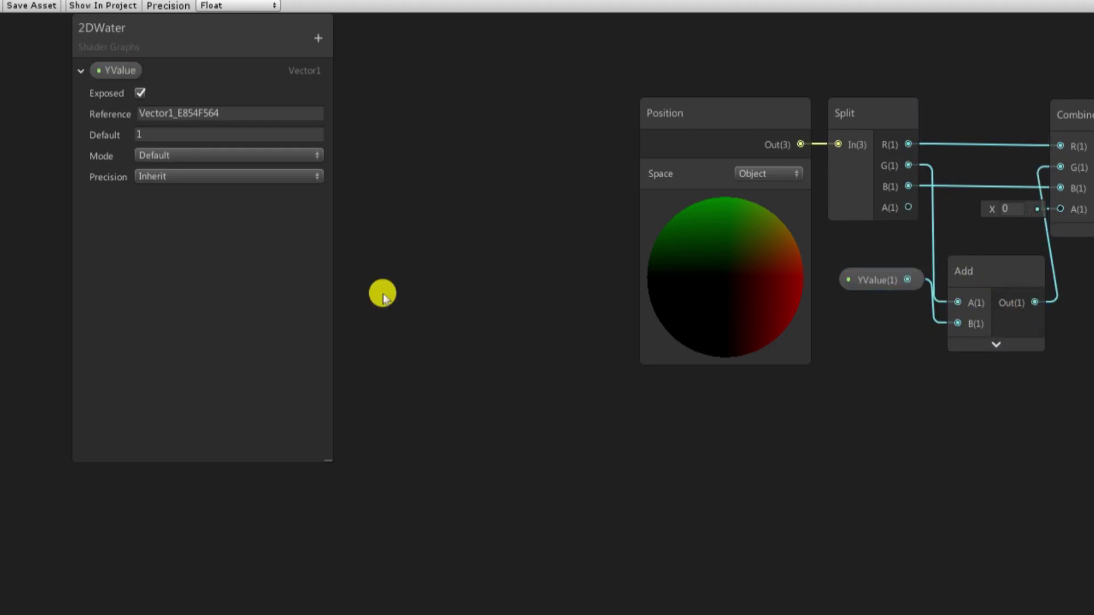
Save the shader graph and create a new material in Assets
click(34, 8)
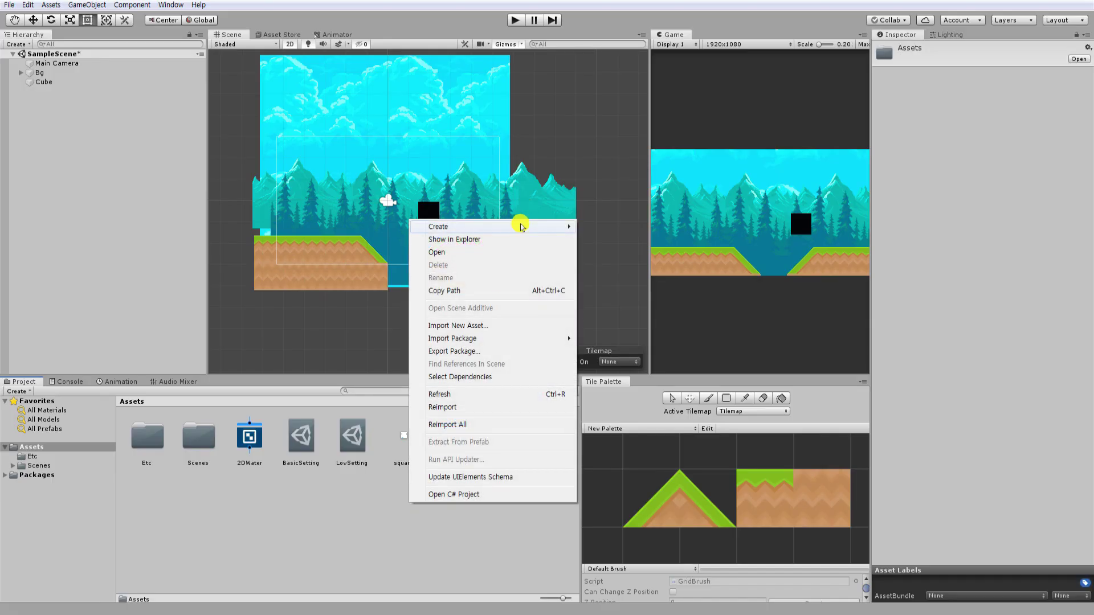
mouse_move(520, 222)
click(604, 284)
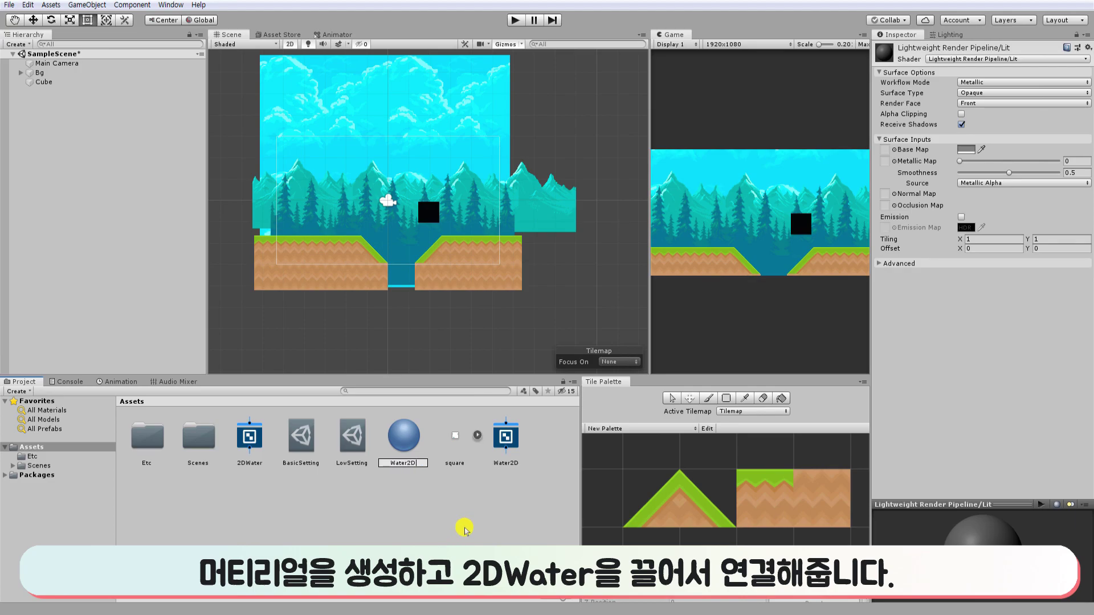
Name the material Water2D, give it the 2DWater shader, and apply it to the Cube
key(Return)
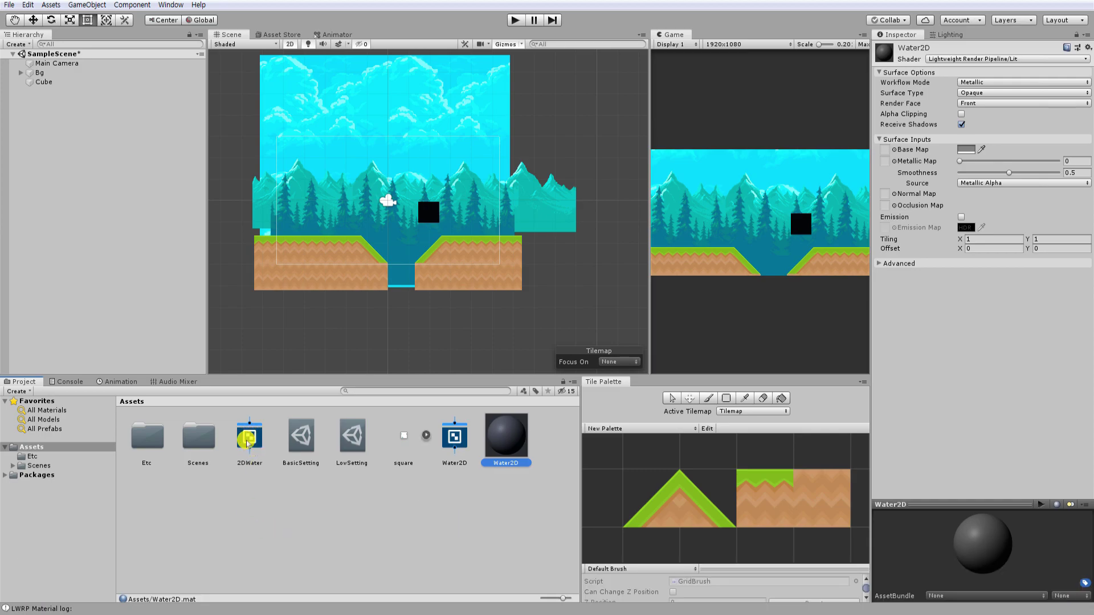
drag(241, 456, 506, 439)
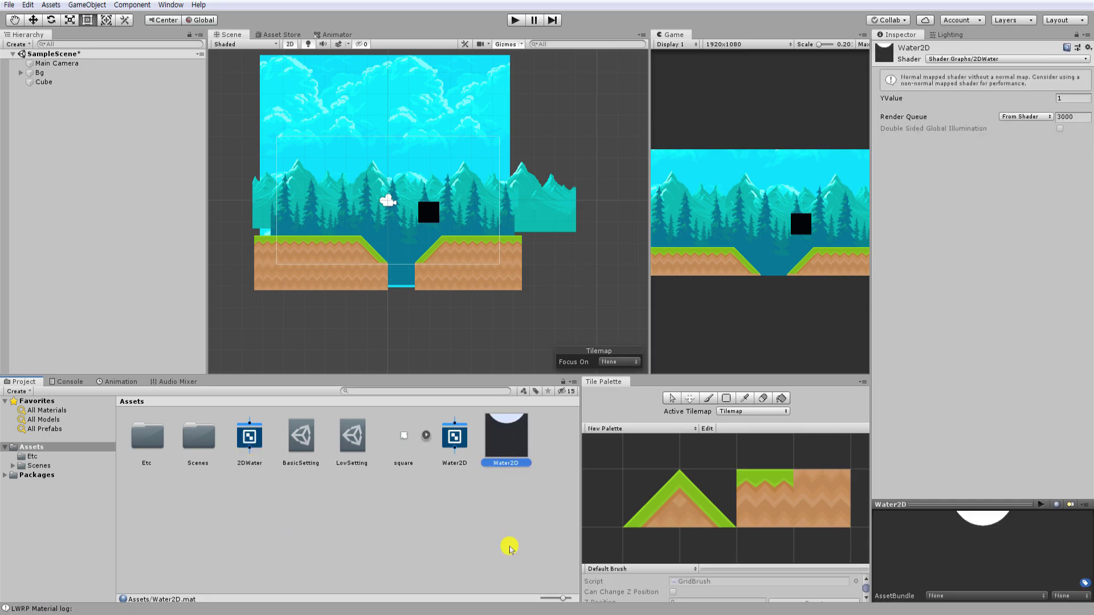
click(93, 81)
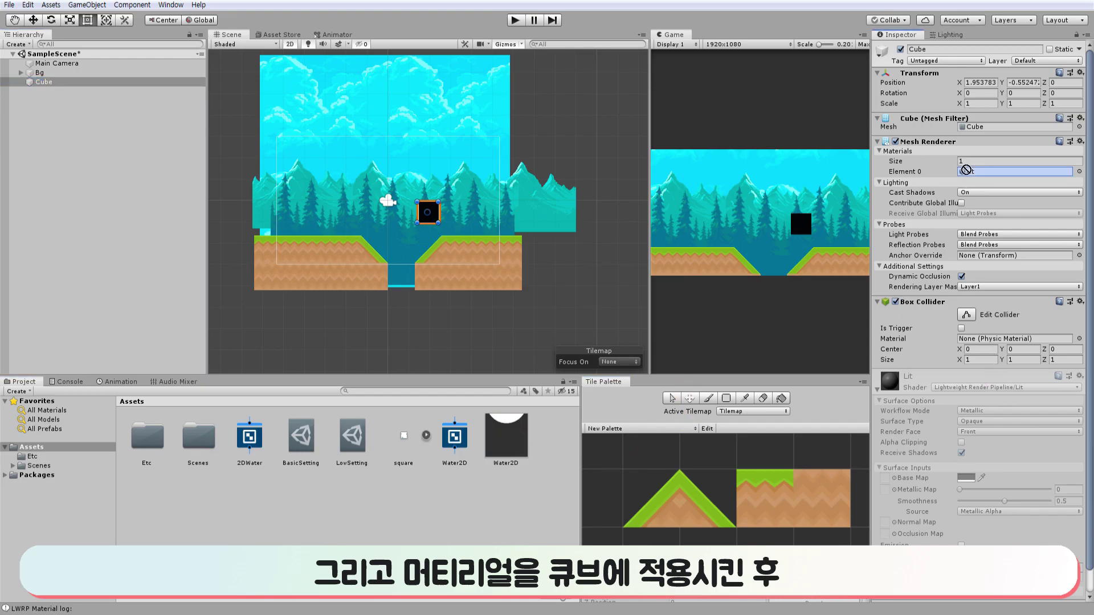
drag(966, 170, 967, 171)
Scrub Water2D's YValue down and up to move the cube vertically
click(878, 392)
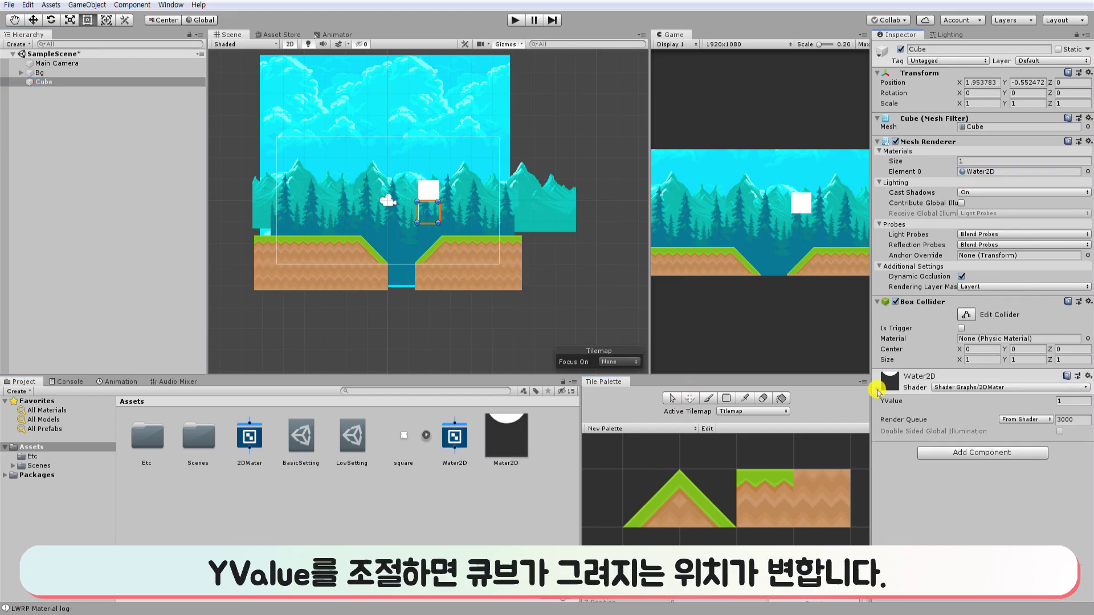
drag(890, 403, 869, 400)
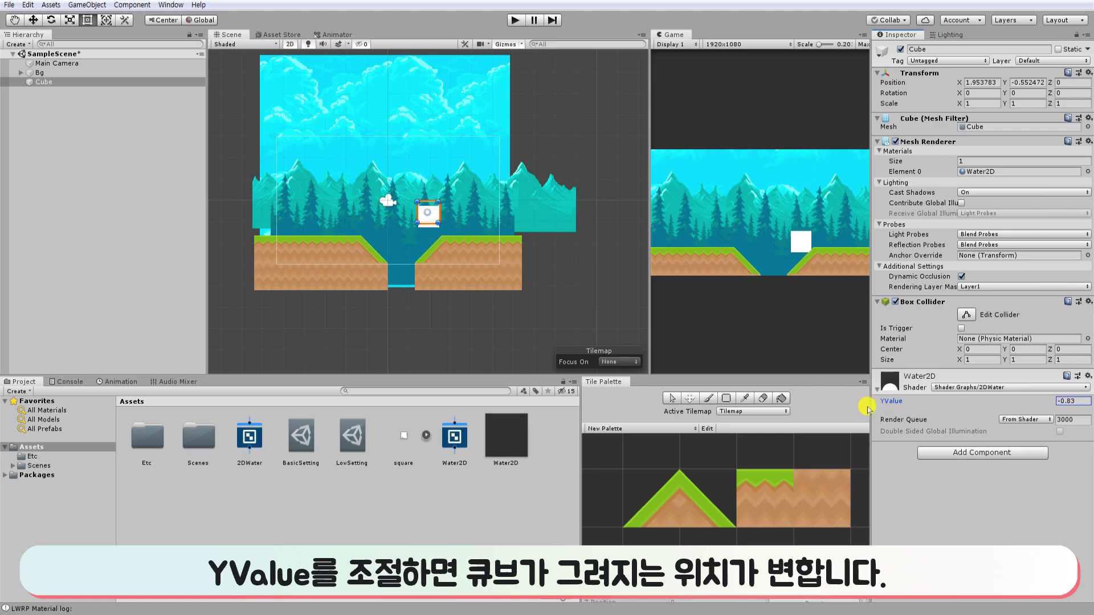
mouse_move(867, 409)
mouse_down()
mouse_move(913, 409)
mouse_move(910, 420)
mouse_move(868, 422)
mouse_move(936, 402)
mouse_move(825, 398)
mouse_up()
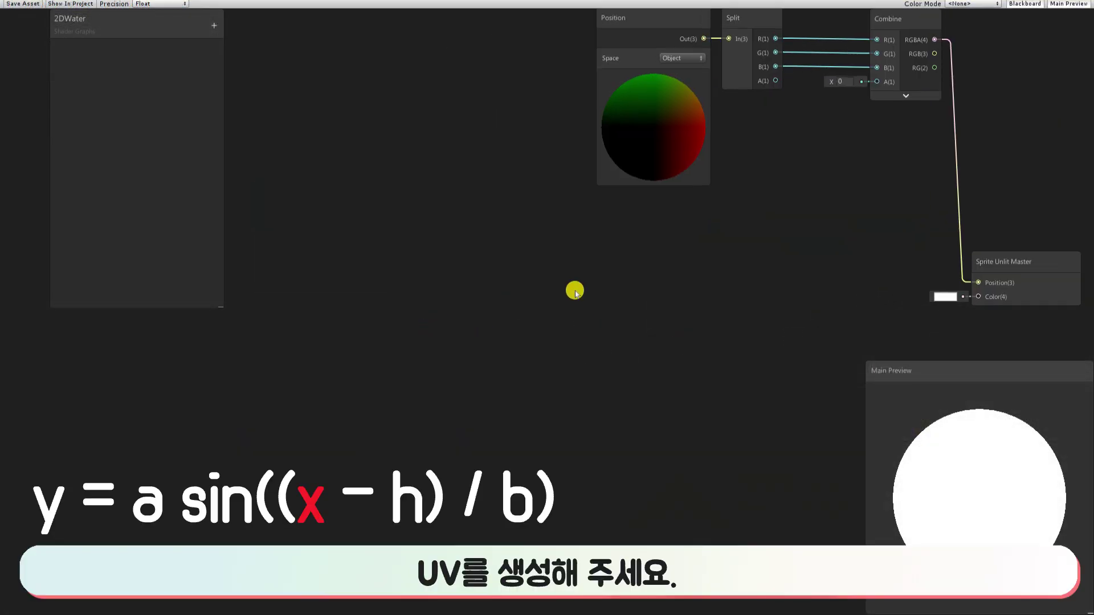
Add a UV node on empty canvas to the left of the graph
middle_drag(464, 344, 620, 317)
right_click(394, 252)
click(431, 257)
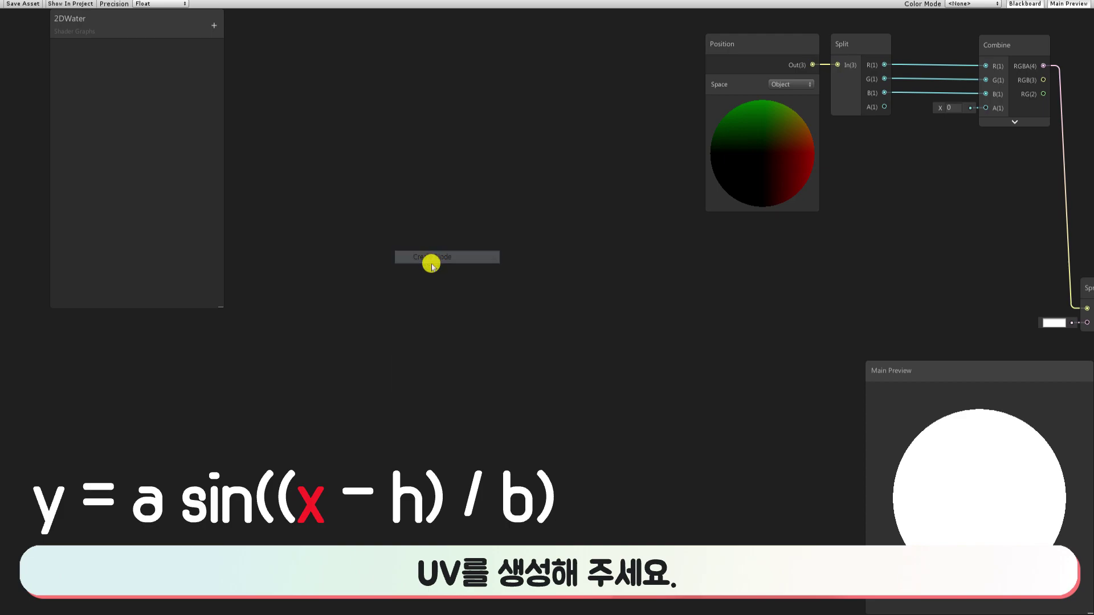
text(uv)
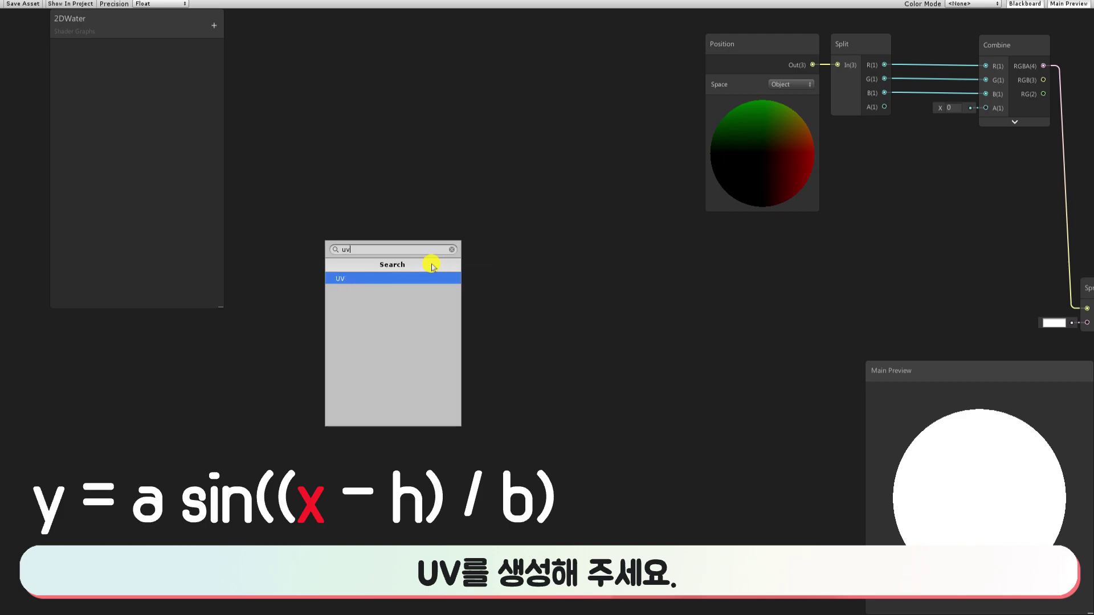
key(Return)
drag(426, 270, 296, 210)
Add a second Split node and wire the UV output into it
key(space)
text(spl)
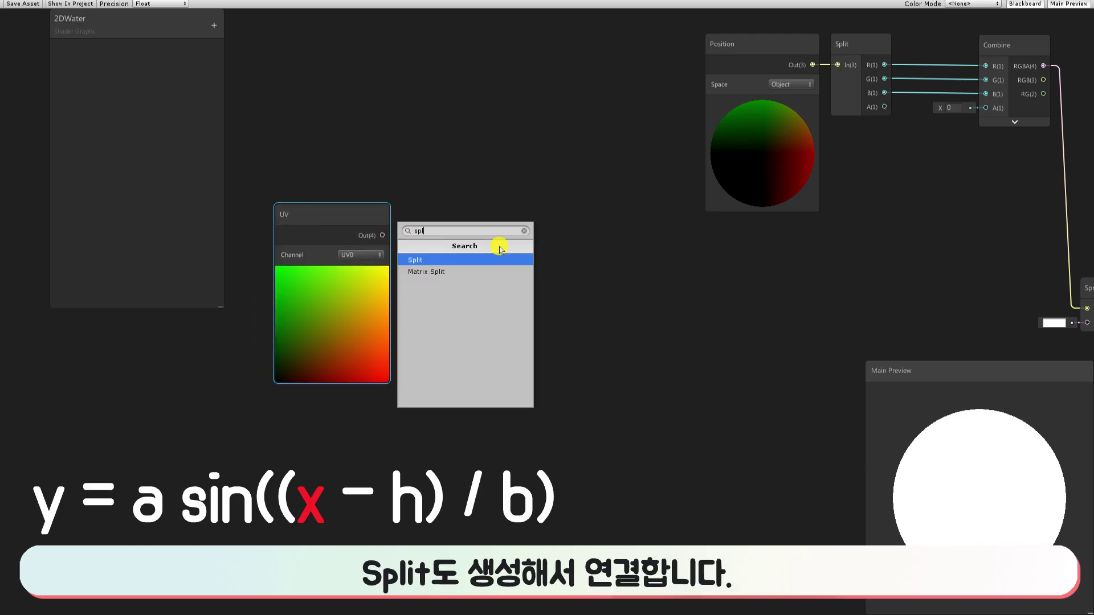
key(Return)
mouse_move(484, 248)
mouse_down()
mouse_move(438, 221)
mouse_move(430, 244)
mouse_move(416, 215)
mouse_up()
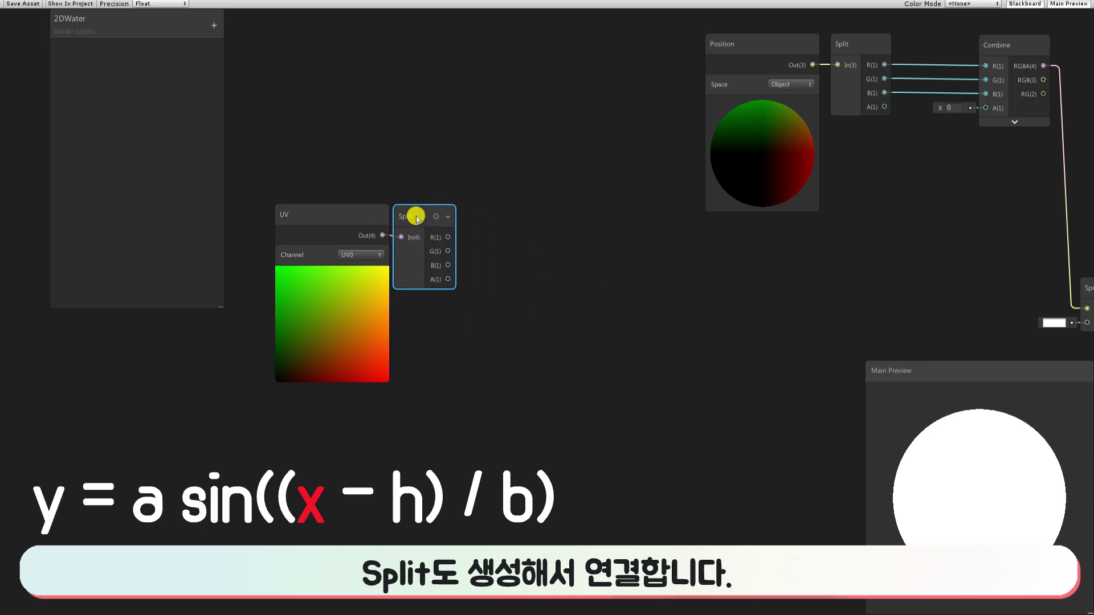
click(334, 274)
mouse_move(304, 173)
mouse_down()
mouse_move(433, 282)
mouse_move(393, 278)
mouse_up()
click(499, 298)
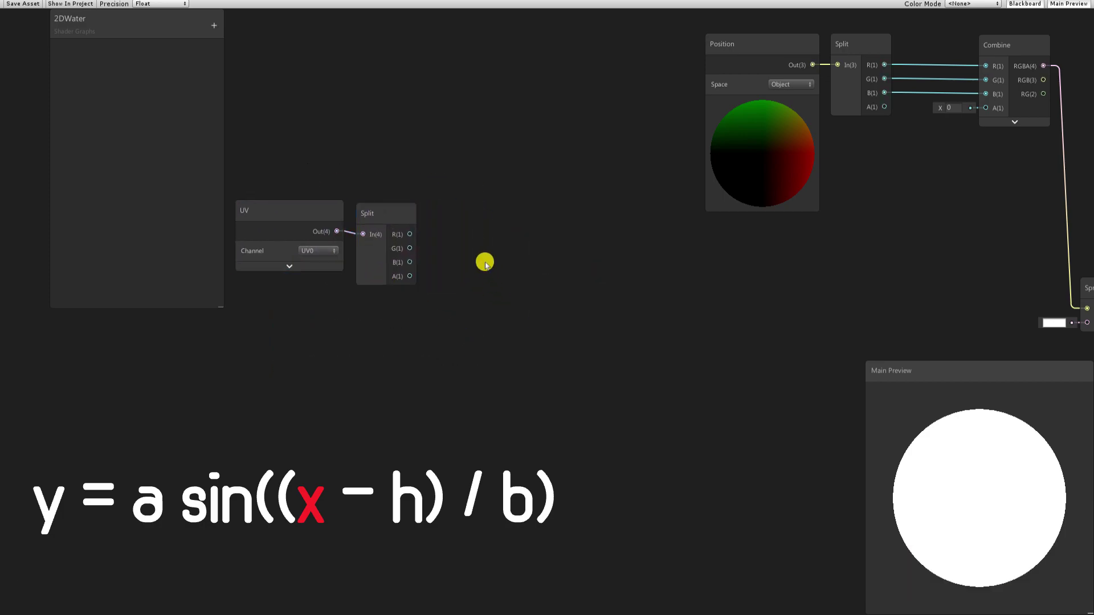
middle_drag(427, 391, 478, 359)
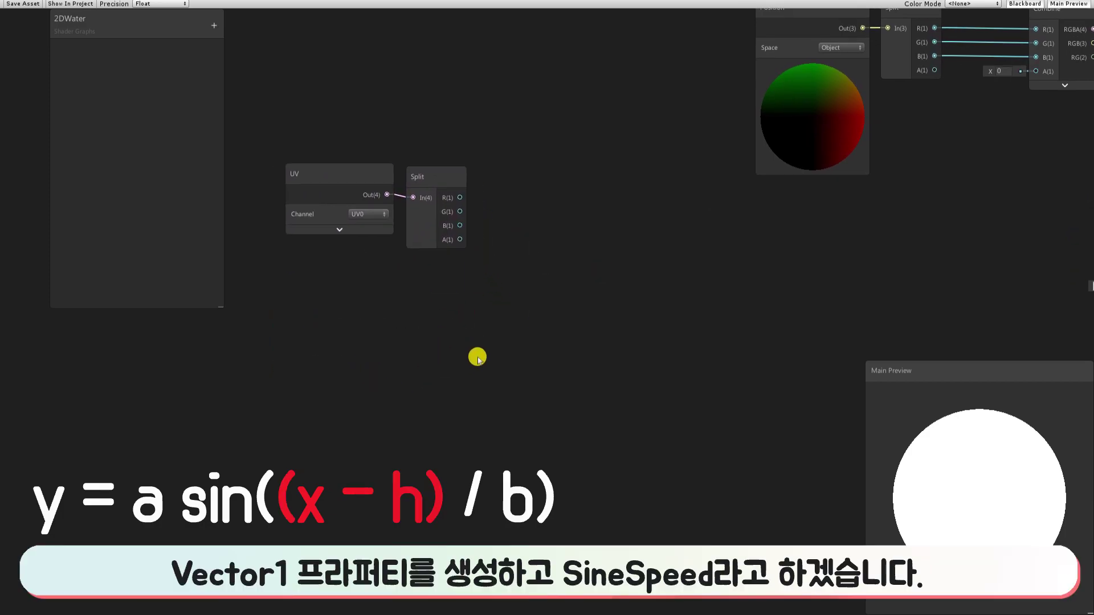
Add a Vector1 property SineSpeed with default 1 and place it below the UV node
click(214, 26)
click(282, 36)
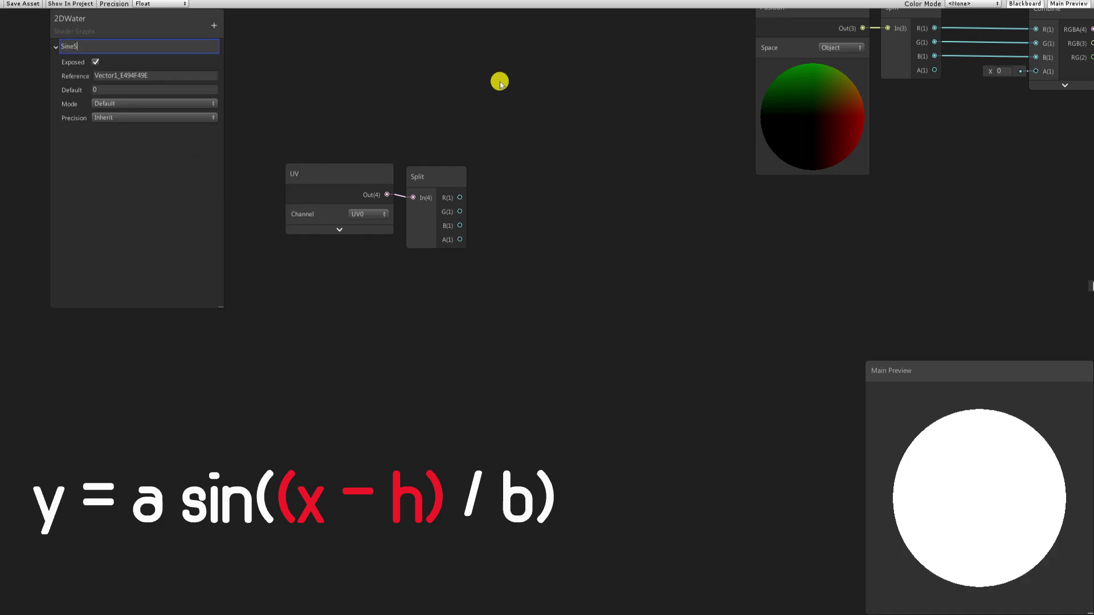
text(peed)
key(Return)
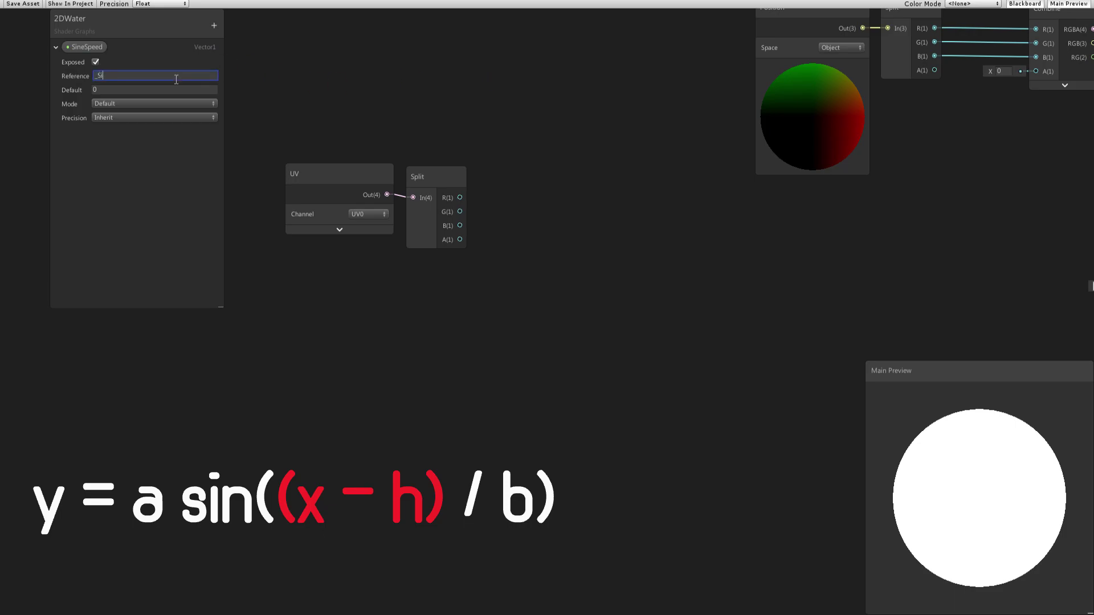
click(193, 187)
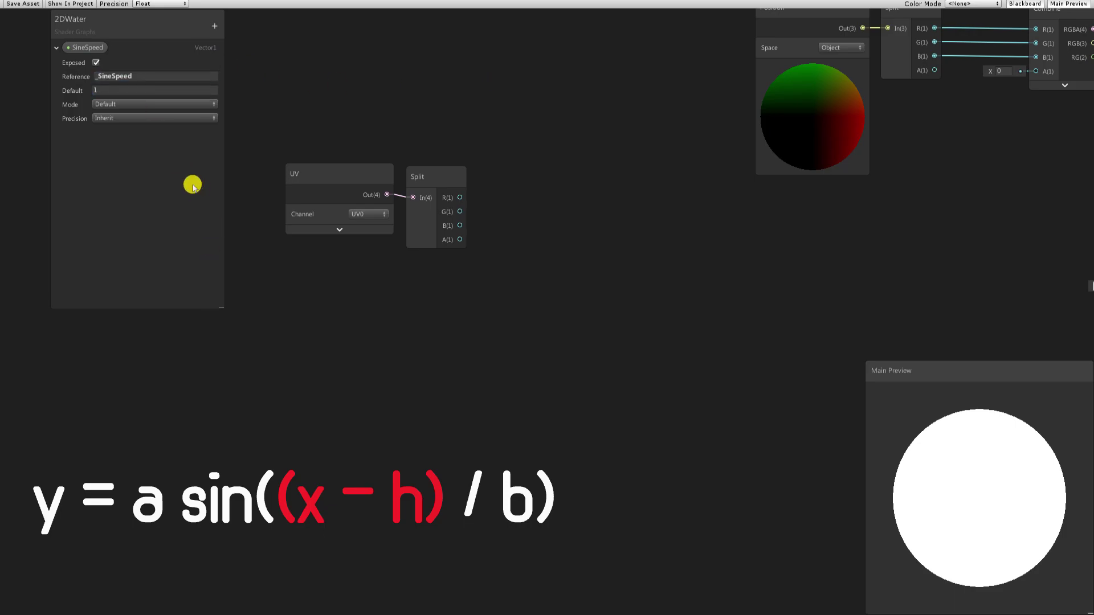
drag(91, 50, 352, 310)
click(446, 377)
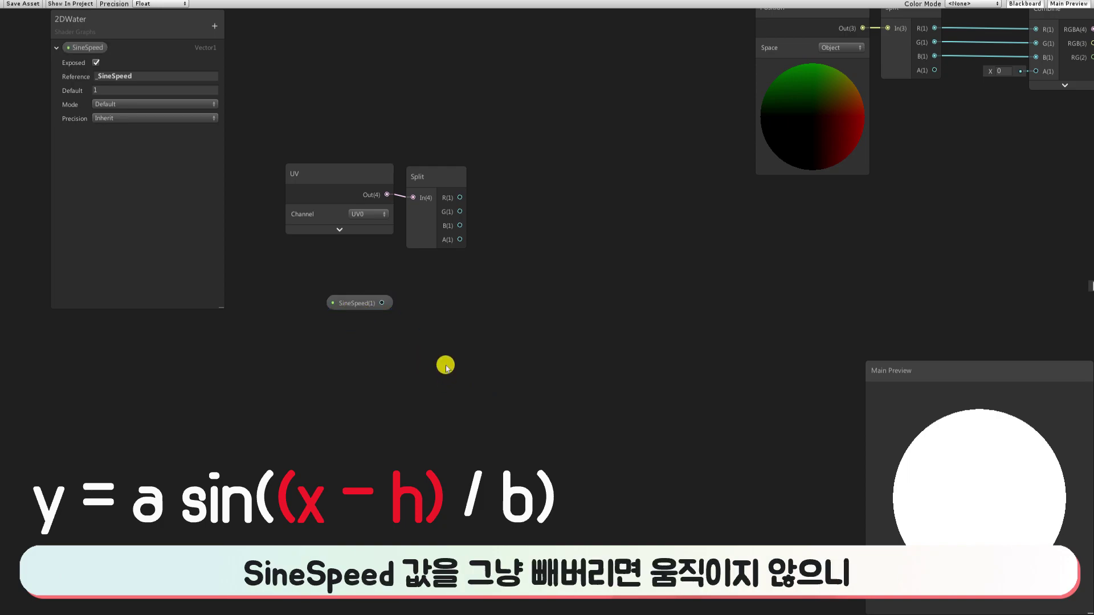
Add a Multiply node near the SineSpeed node
right_click(419, 337)
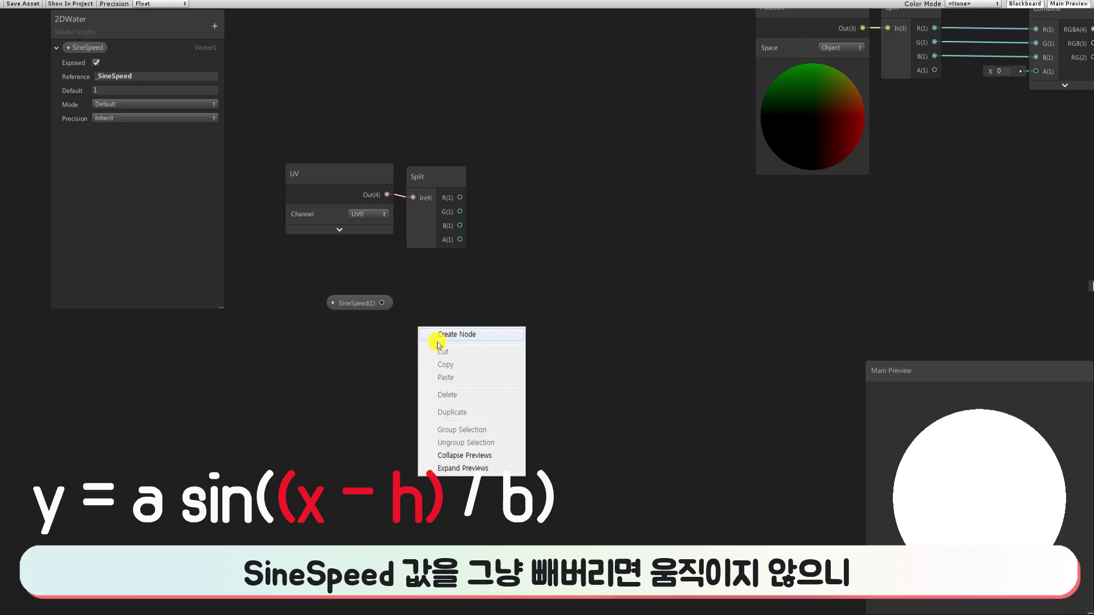
click(441, 336)
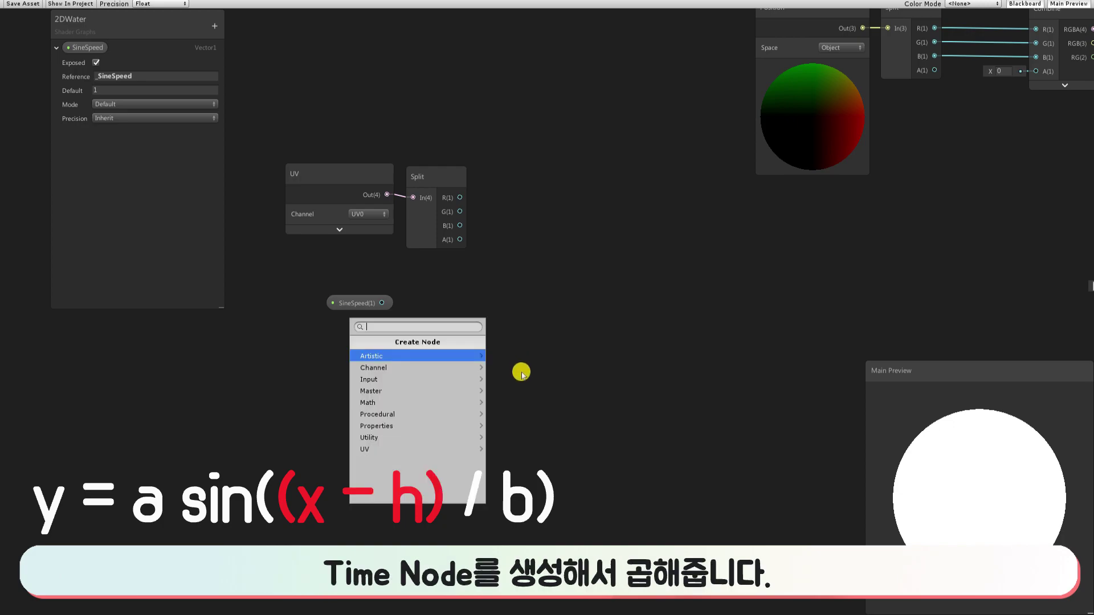
text(multiply)
key(Return)
click(476, 402)
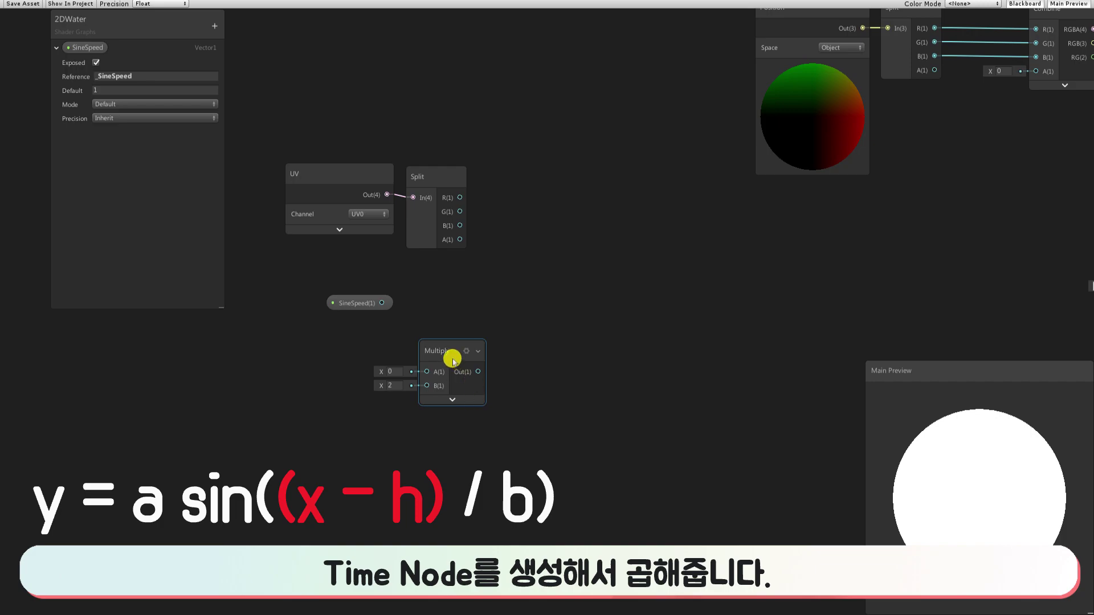
drag(452, 355, 439, 316)
Add a Time node and wire SineSpeed and Time into Multiply's A and B inputs
right_click(307, 369)
click(326, 374)
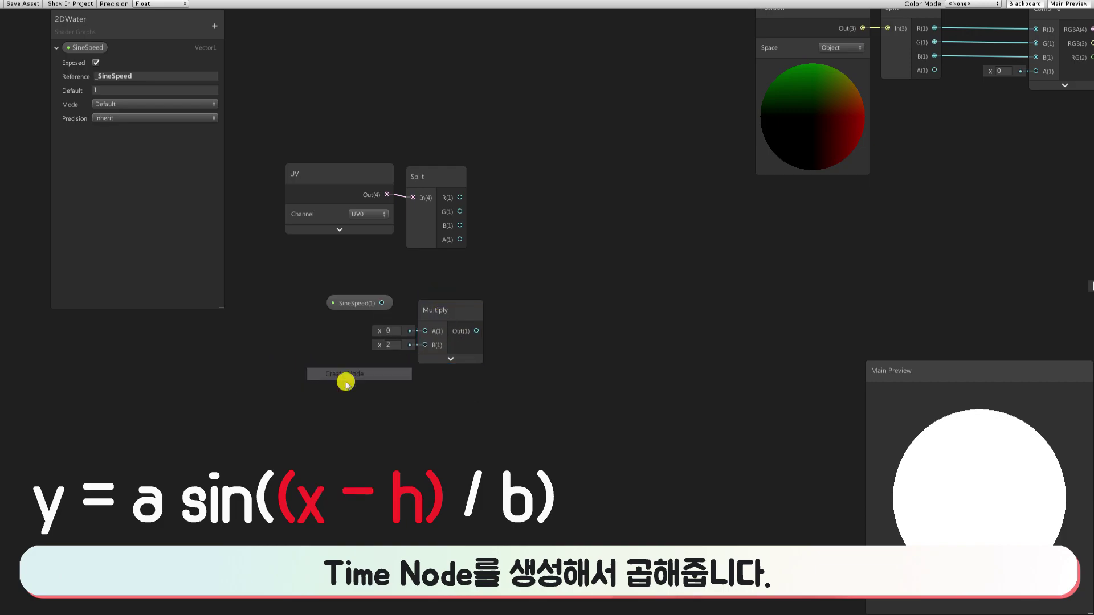
text(time)
key(Return)
mouse_move(325, 421)
mouse_down()
mouse_move(331, 386)
mouse_move(312, 364)
mouse_up()
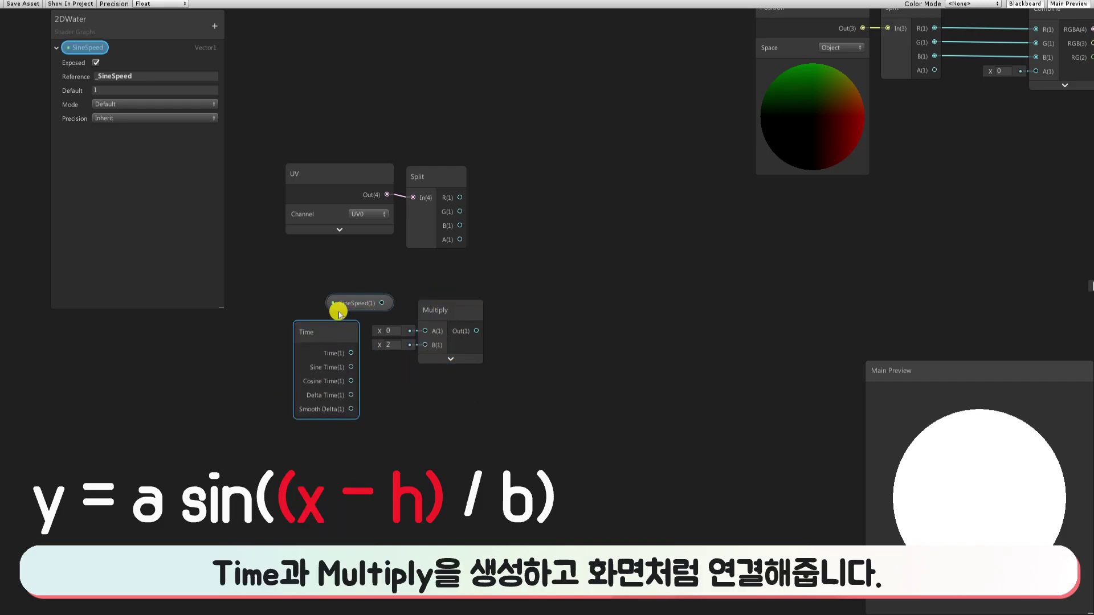
drag(341, 302, 312, 305)
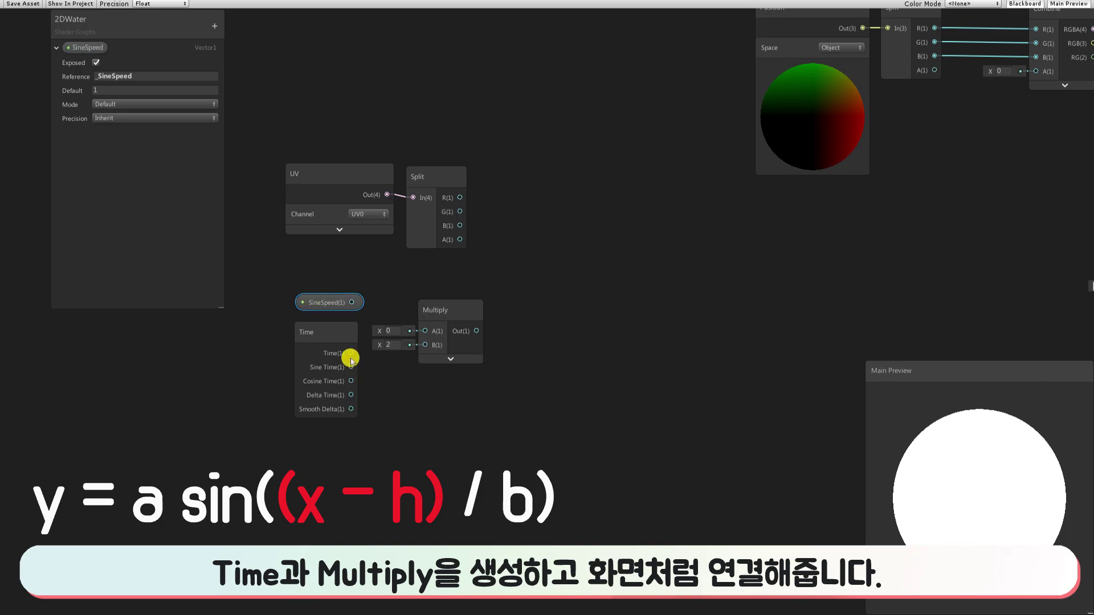
drag(355, 353, 425, 344)
mouse_move(351, 302)
mouse_down()
mouse_move(425, 330)
mouse_move(428, 314)
mouse_move(412, 312)
mouse_up()
drag(275, 285, 334, 340)
click(530, 390)
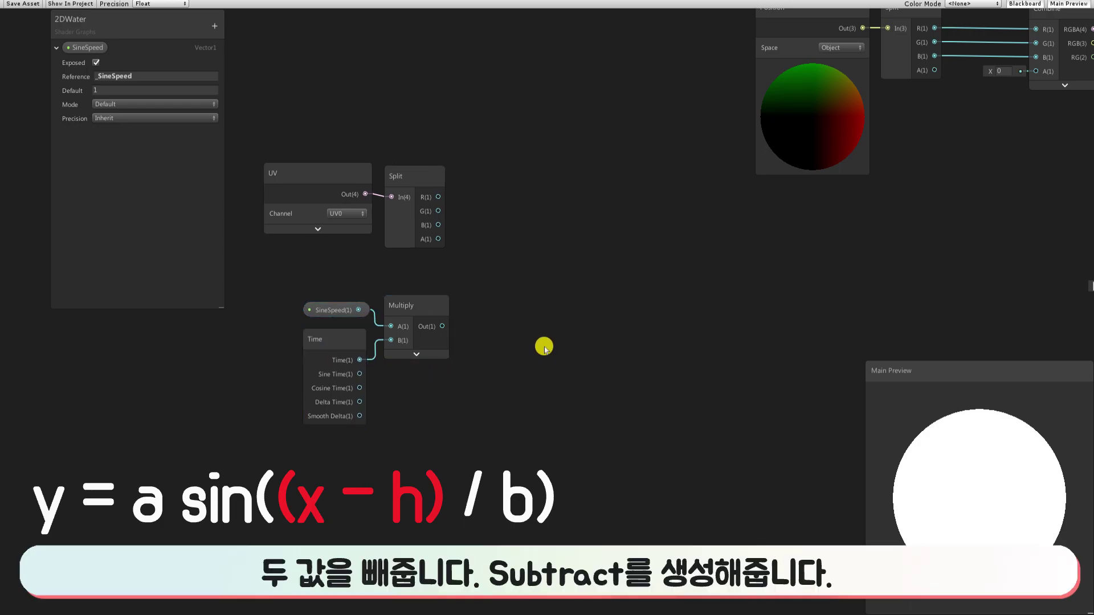
Add a Subtract node computing Split R minus the Multiply output
right_click(508, 238)
click(521, 242)
text(su)
key(Return)
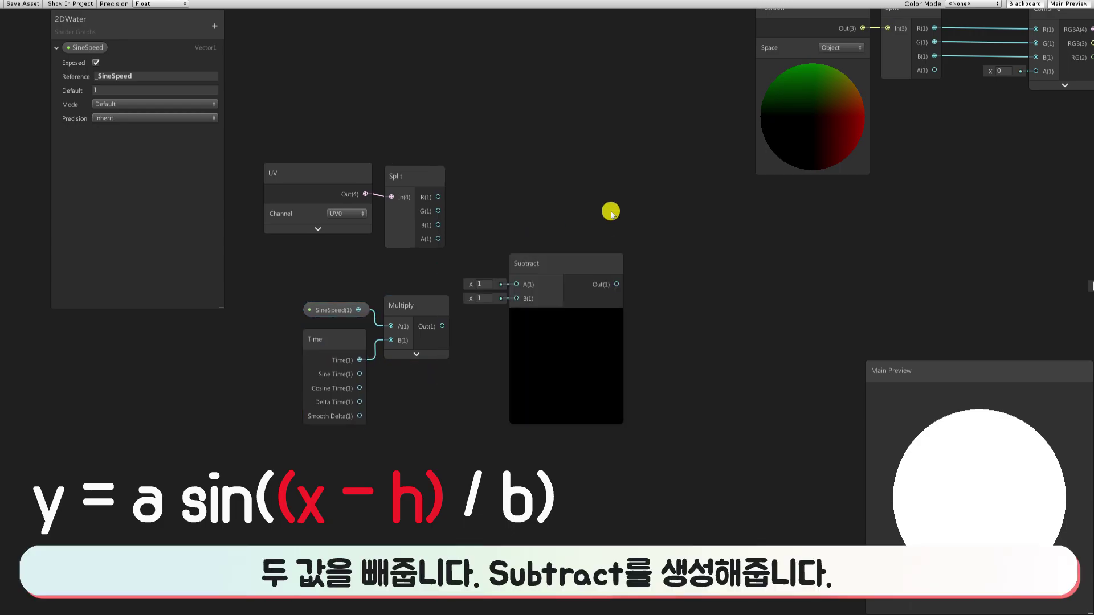
click(439, 198)
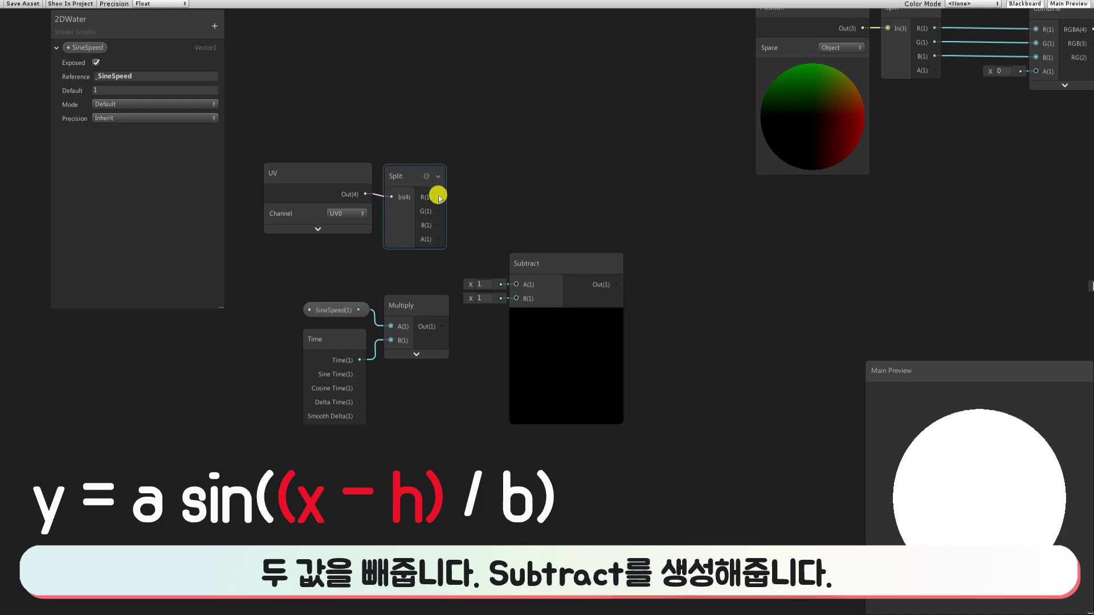
drag(439, 197, 514, 287)
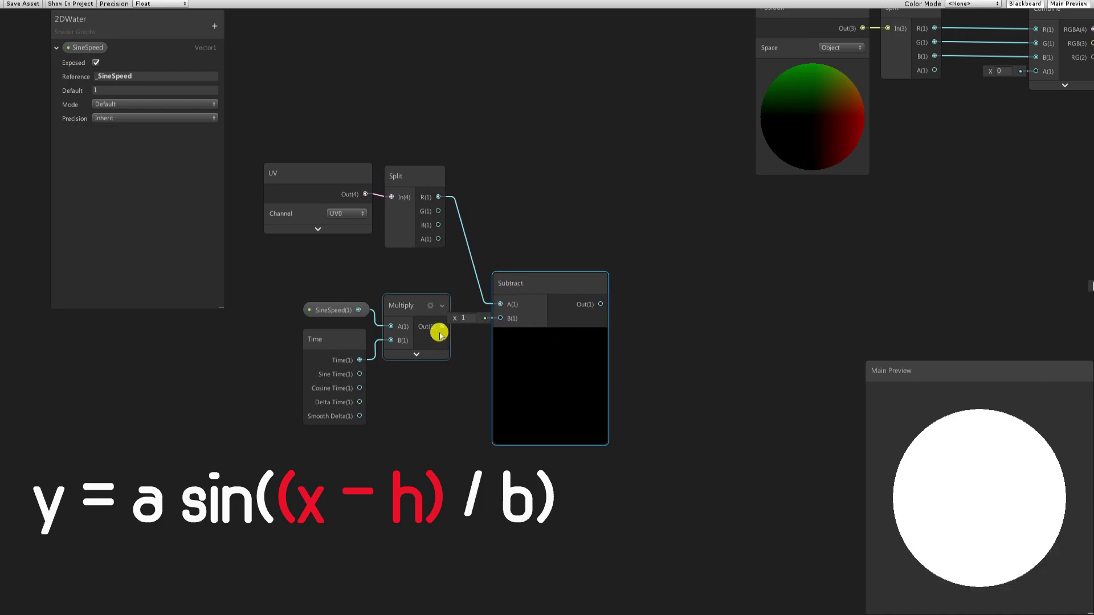
drag(439, 333, 530, 303)
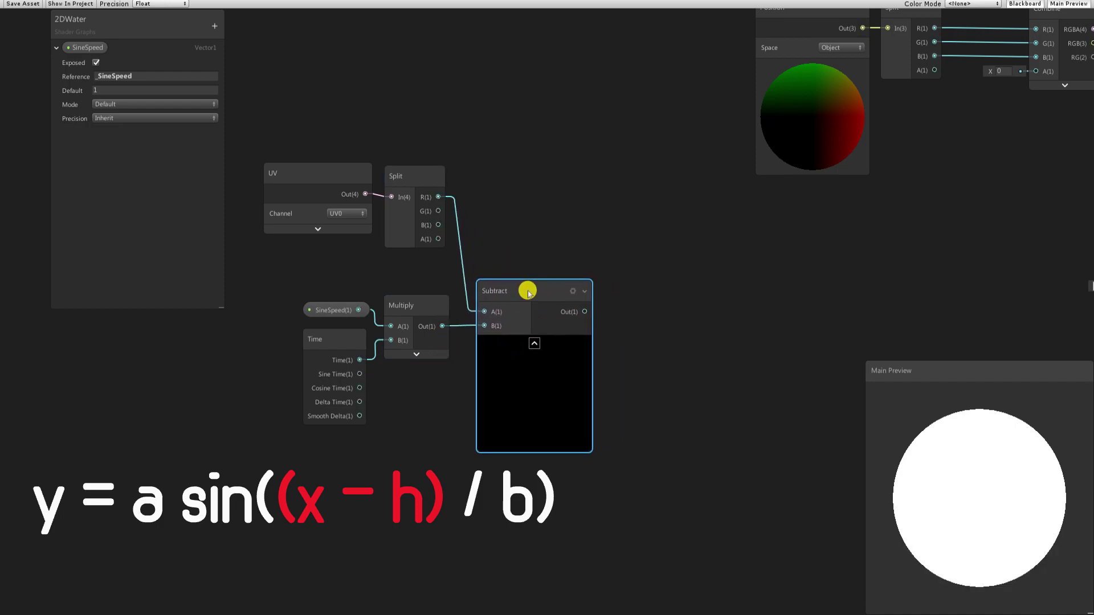
click(716, 303)
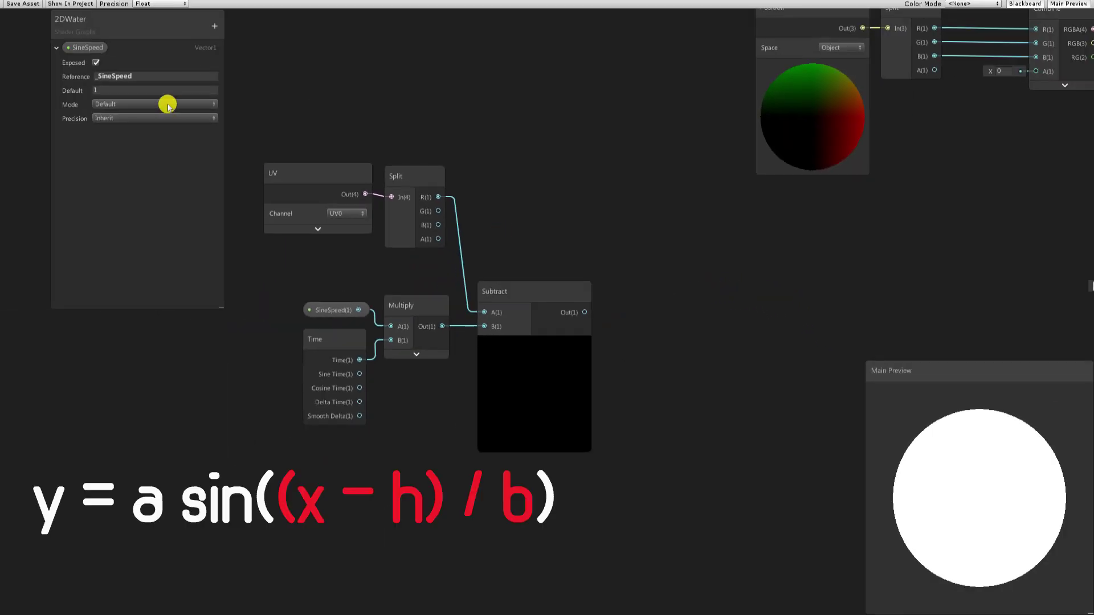
Create a SineLength Vector1 property with default 1 and place its node in the graph
click(213, 27)
click(236, 36)
text(SineLenght)
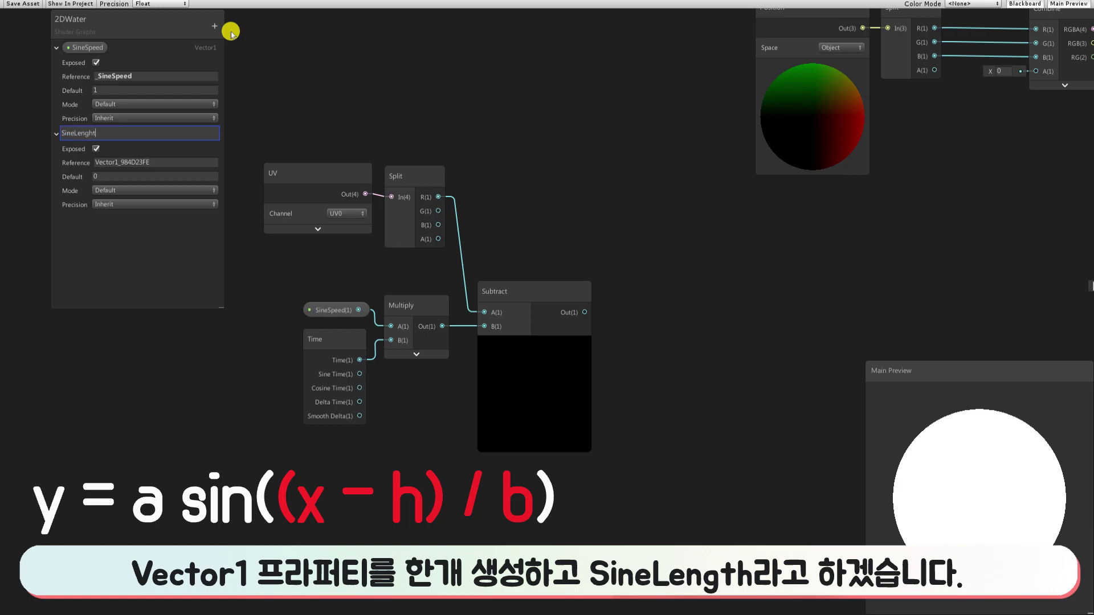
key(BackSpace)
key(BackSpace)
text(th)
key(Return)
text(_SineLeng)
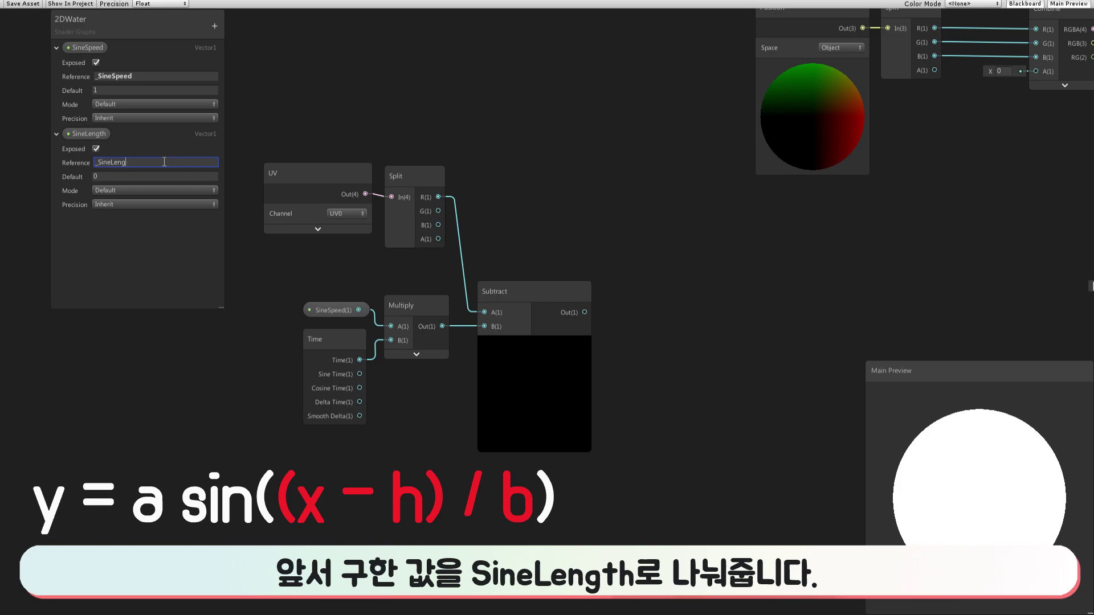
text(th)
click(180, 233)
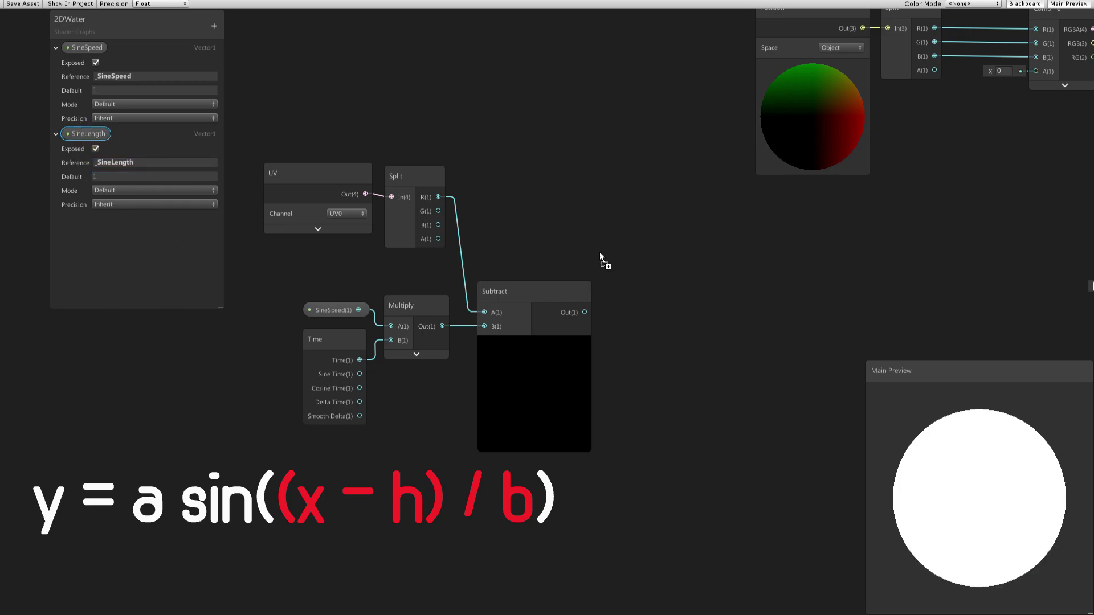
mouse_move(600, 256)
mouse_down()
mouse_move(609, 573)
mouse_move(542, 456)
mouse_up()
Add a Divide node from the Math > Basic category
right_click(672, 305)
click(686, 311)
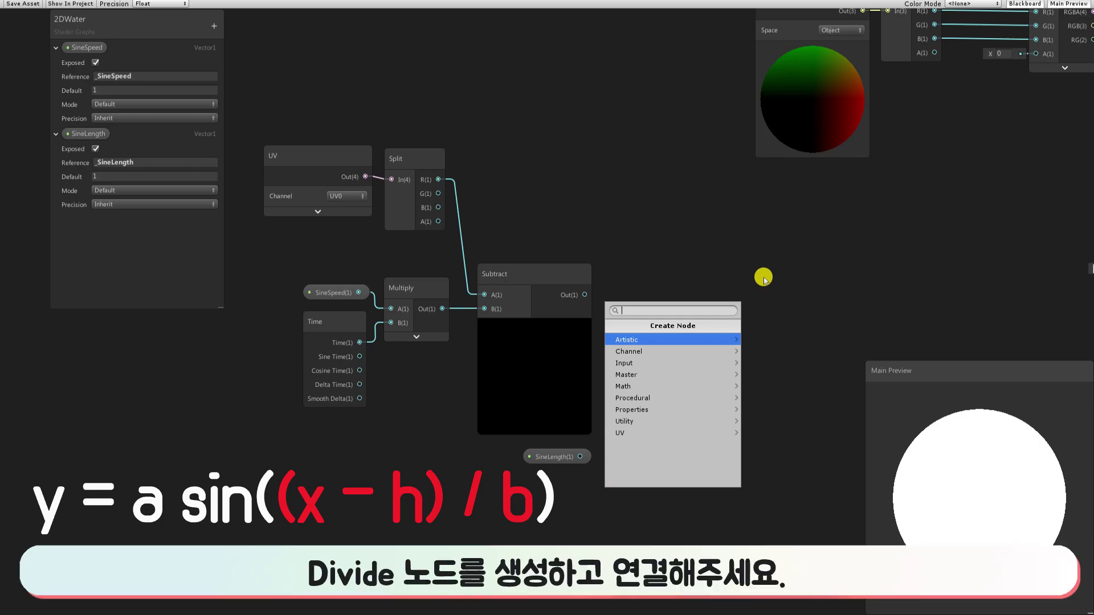
key(Down)
key(Down)
key(Down)
key(Down)
key(Right)
key(Down)
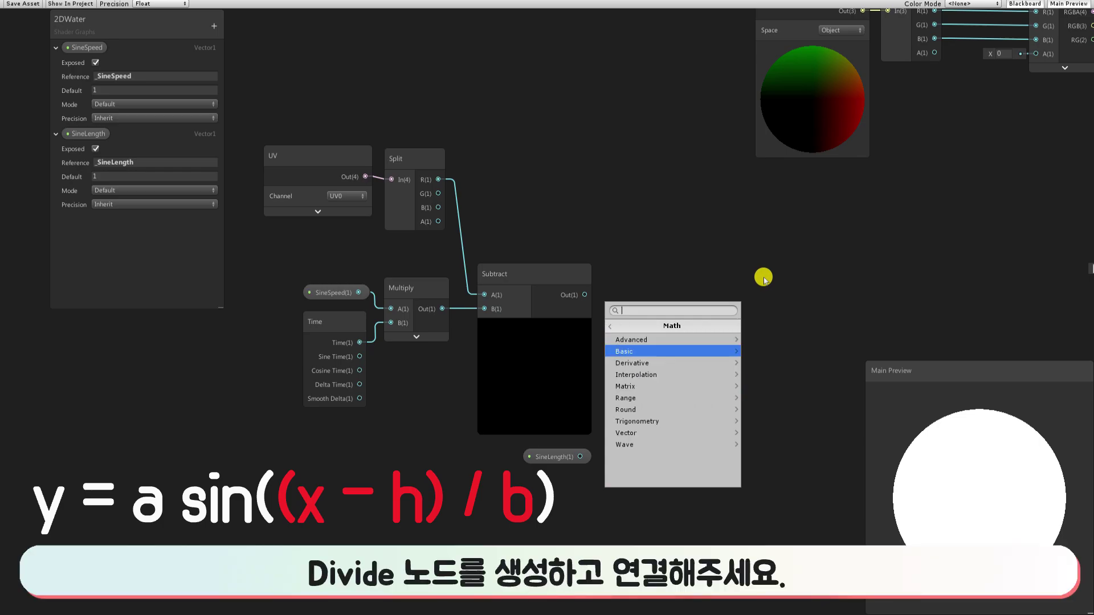
key(Right)
key(Down)
key(Return)
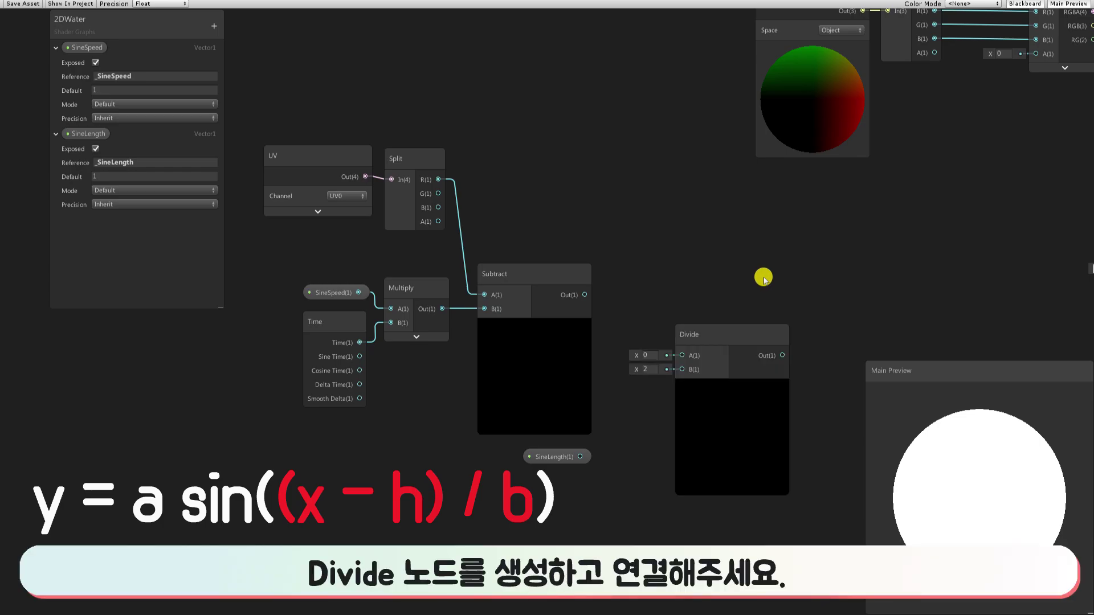
Wire Subtract into Divide A and SineLength into Divide B, tidying nodes and collapsing previews
drag(712, 325, 659, 293)
drag(585, 295, 630, 320)
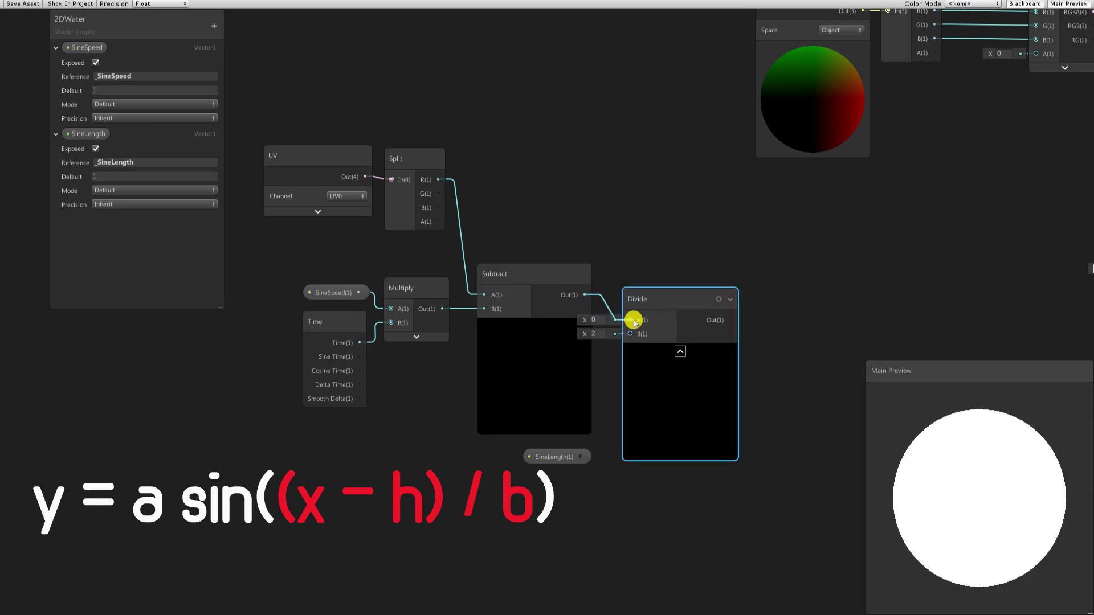
drag(580, 456, 630, 334)
mouse_move(656, 299)
mouse_down()
mouse_move(599, 289)
mouse_move(598, 278)
mouse_up()
click(668, 347)
click(534, 326)
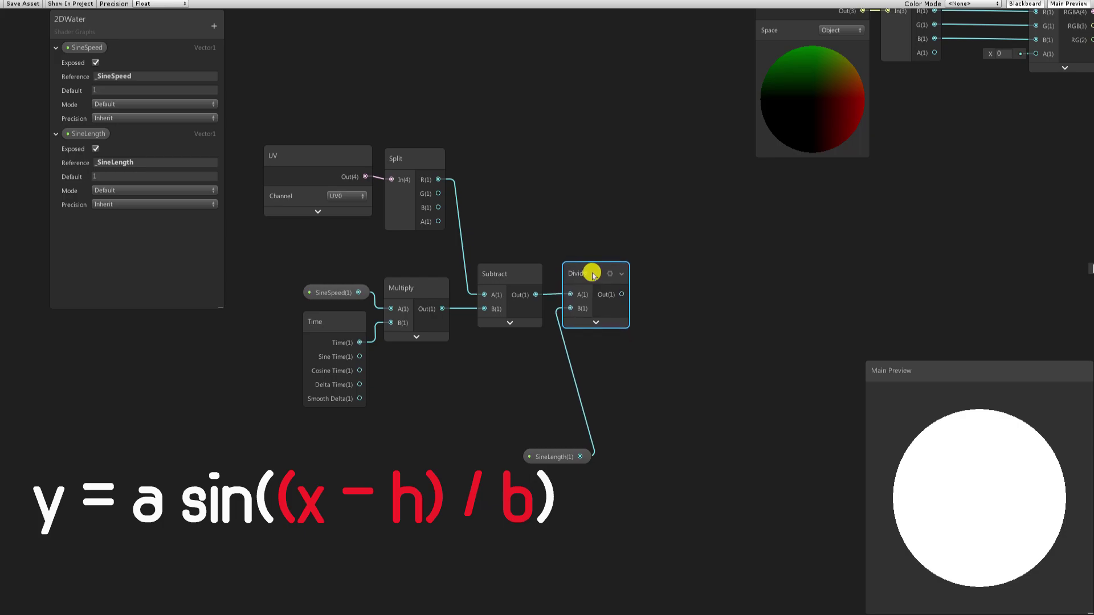
drag(547, 456, 507, 354)
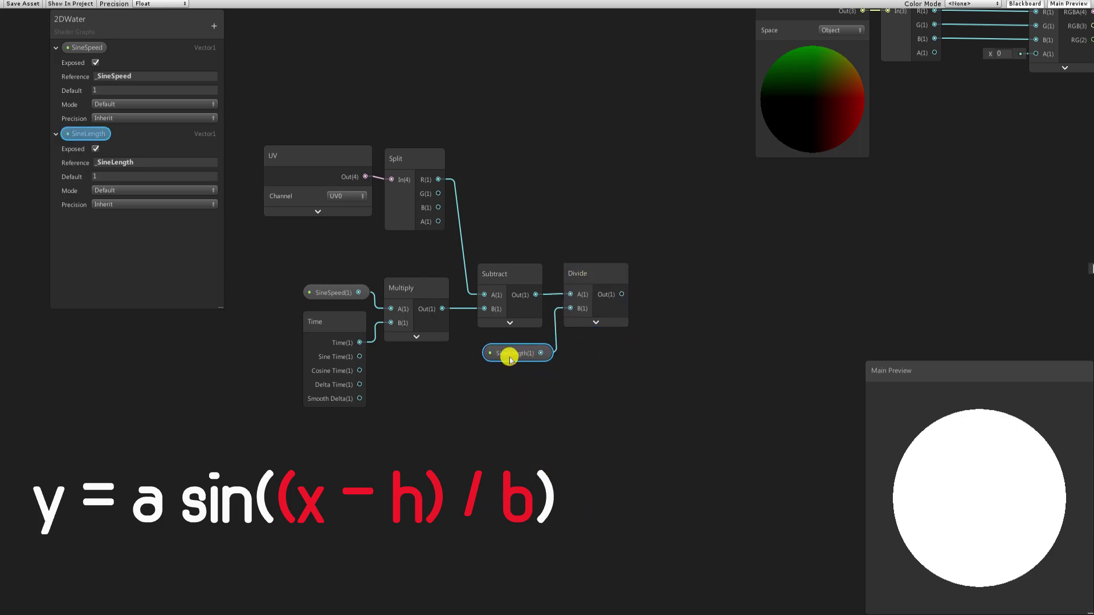
Create a Sine node and connect the Divide output to its input
right_click(681, 276)
click(692, 283)
text(sine)
key(Return)
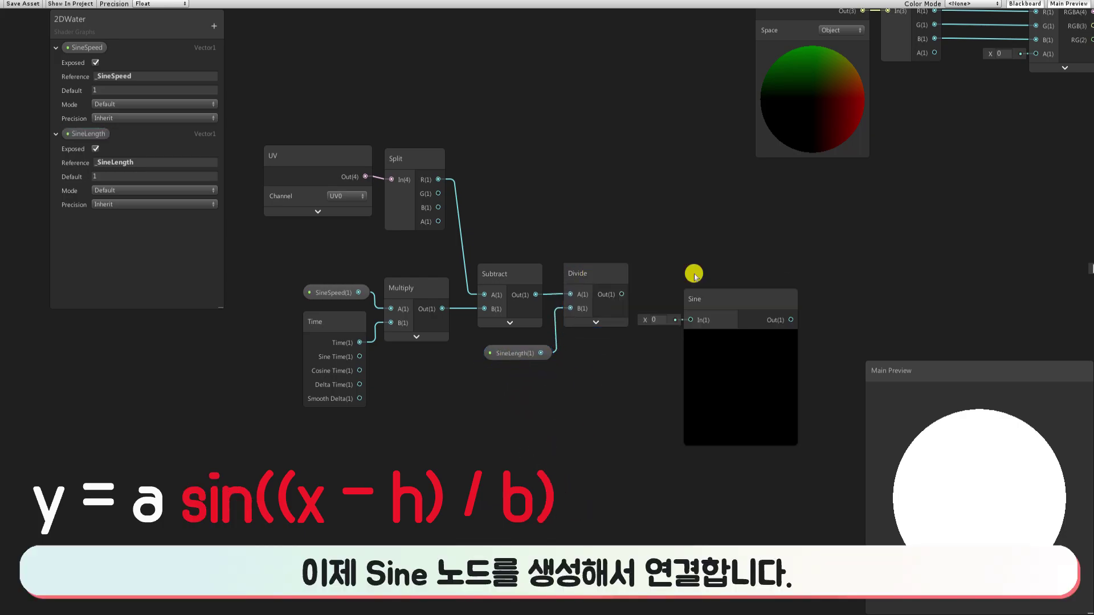
mouse_move(622, 294)
mouse_down()
mouse_move(691, 319)
mouse_move(698, 273)
mouse_up()
click(730, 298)
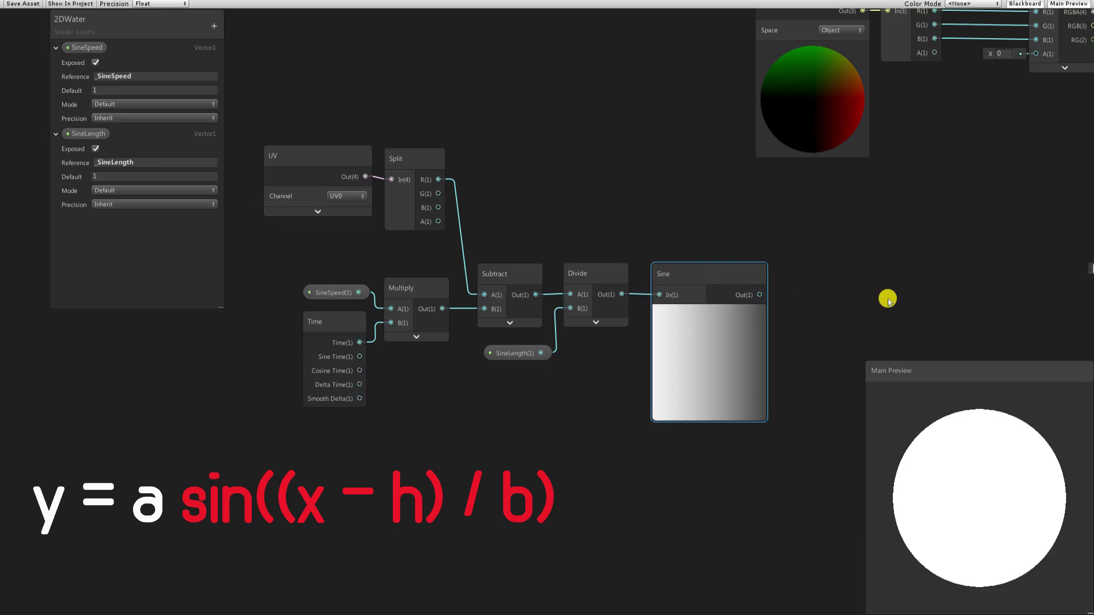
Create a SineAmp Vector1 property with reference _SineAmp and place it near Sine
click(216, 24)
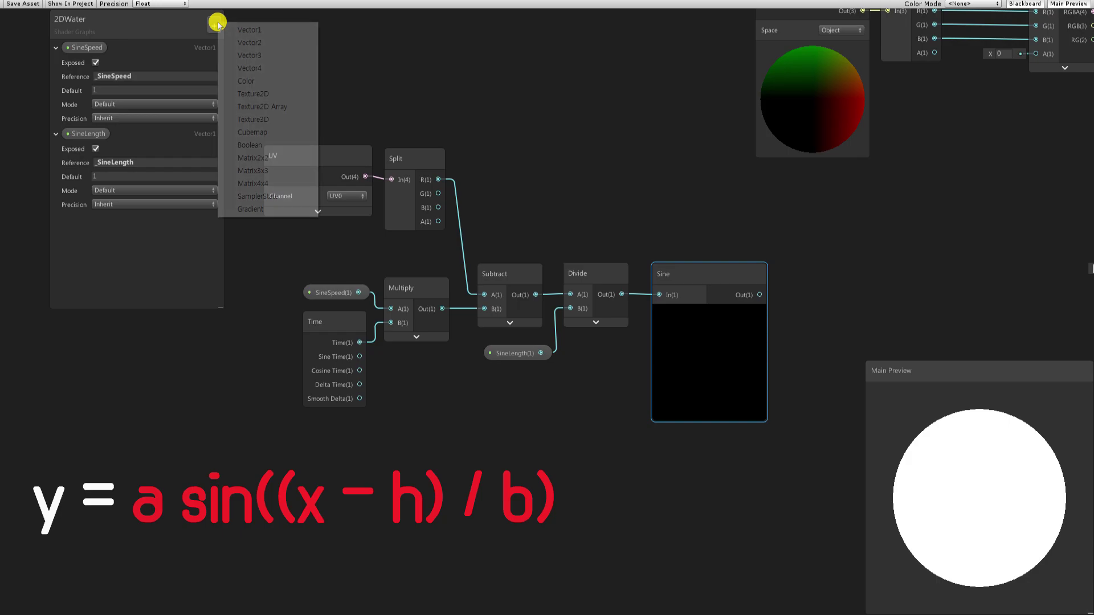
click(288, 32)
text(ne)
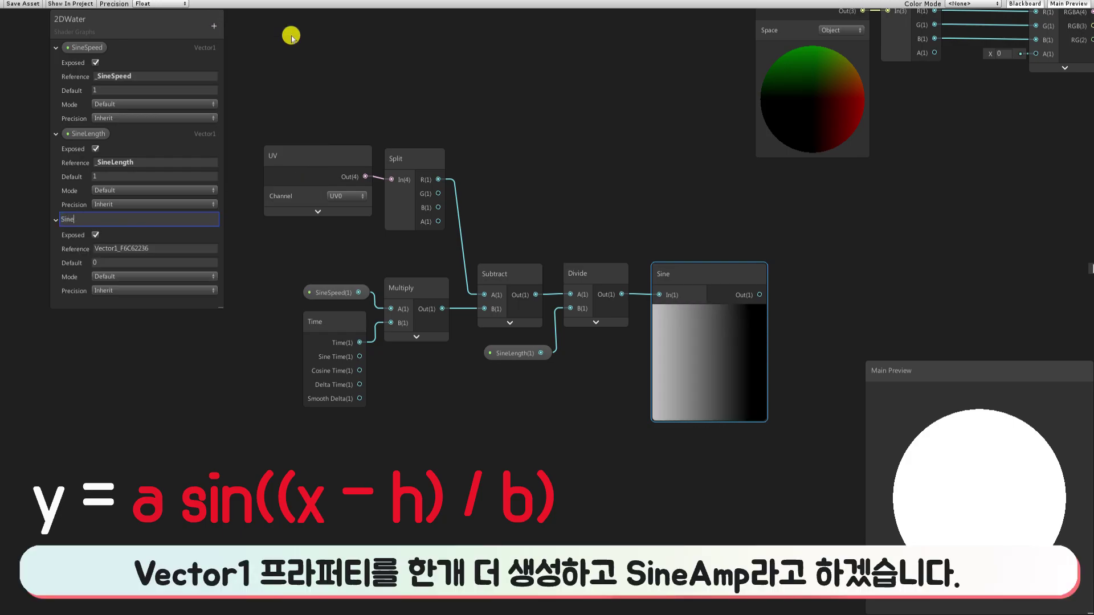
text(Amp)
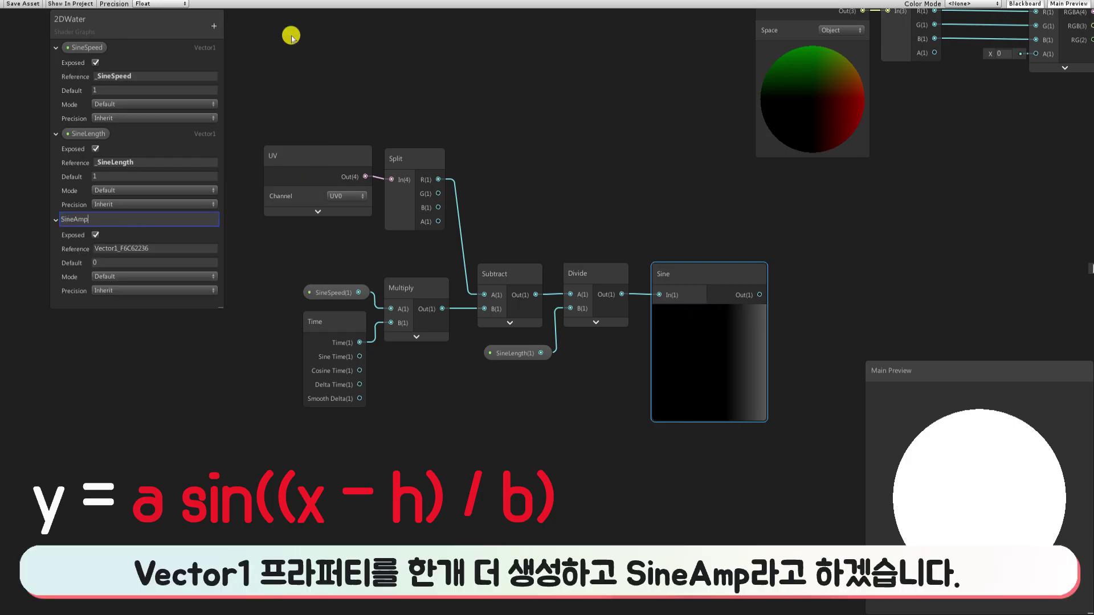
click(152, 249)
text(_SineS)
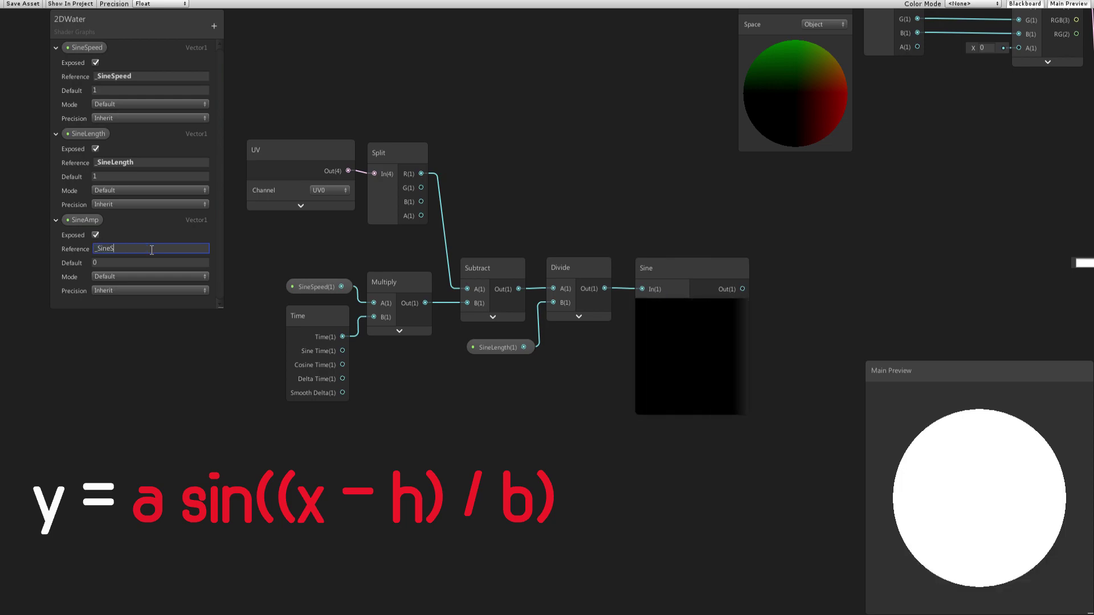
key(BackSpace)
text(Amp)
key(Tab)
text(1)
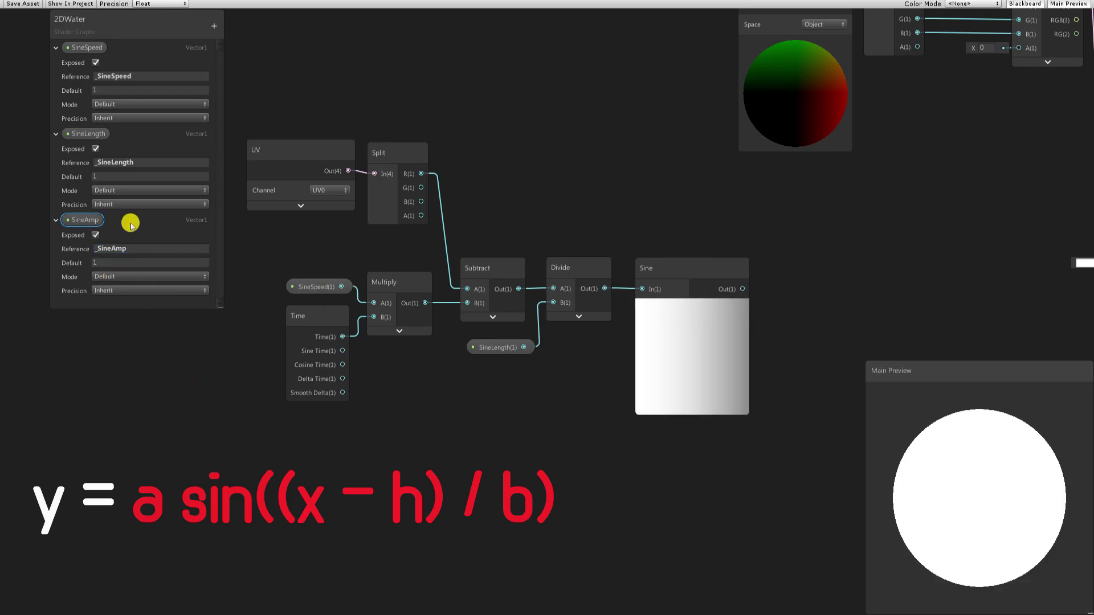
mouse_move(86, 220)
mouse_down()
mouse_move(765, 251)
mouse_move(704, 235)
mouse_up()
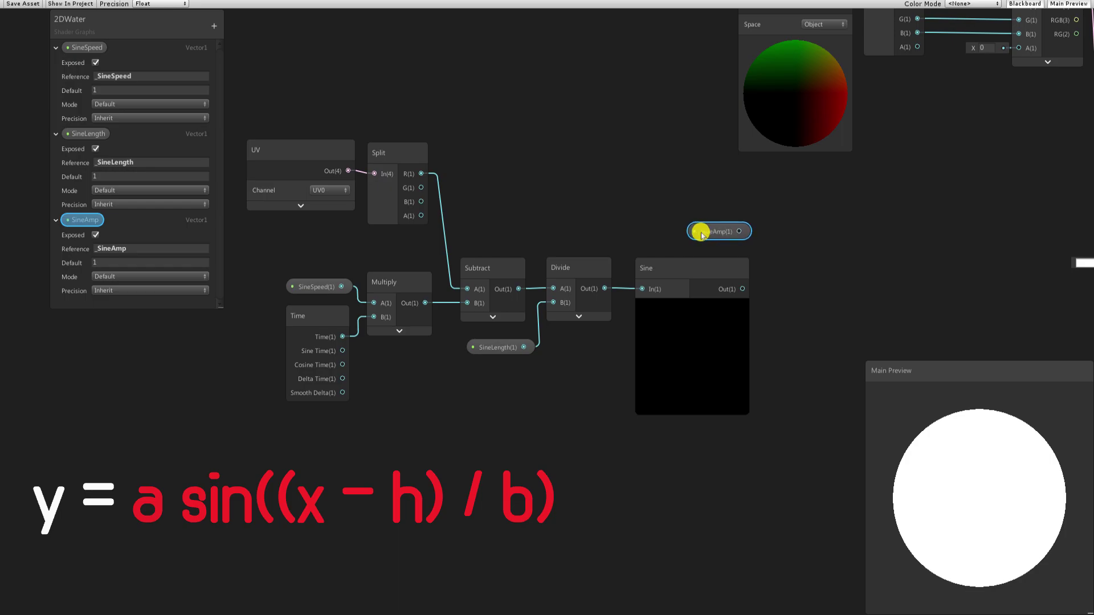
Add a Multiply node with SineAmp in A and Sine in B, and set SineAmp's default to 0.1
middle_drag(927, 268, 725, 288)
right_click(591, 281)
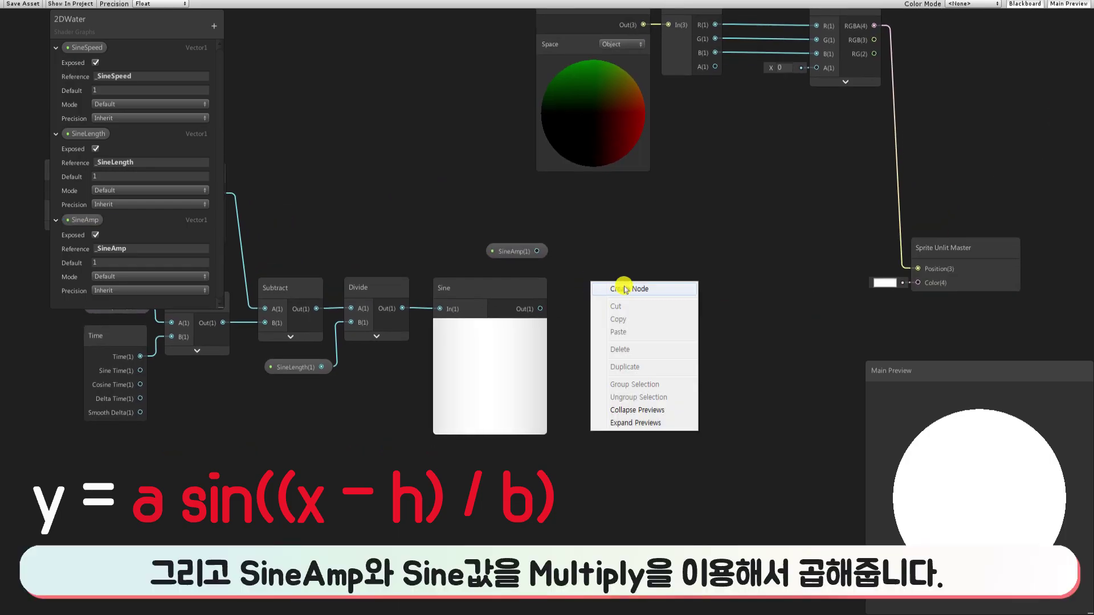
click(624, 289)
text(multiply)
key(Return)
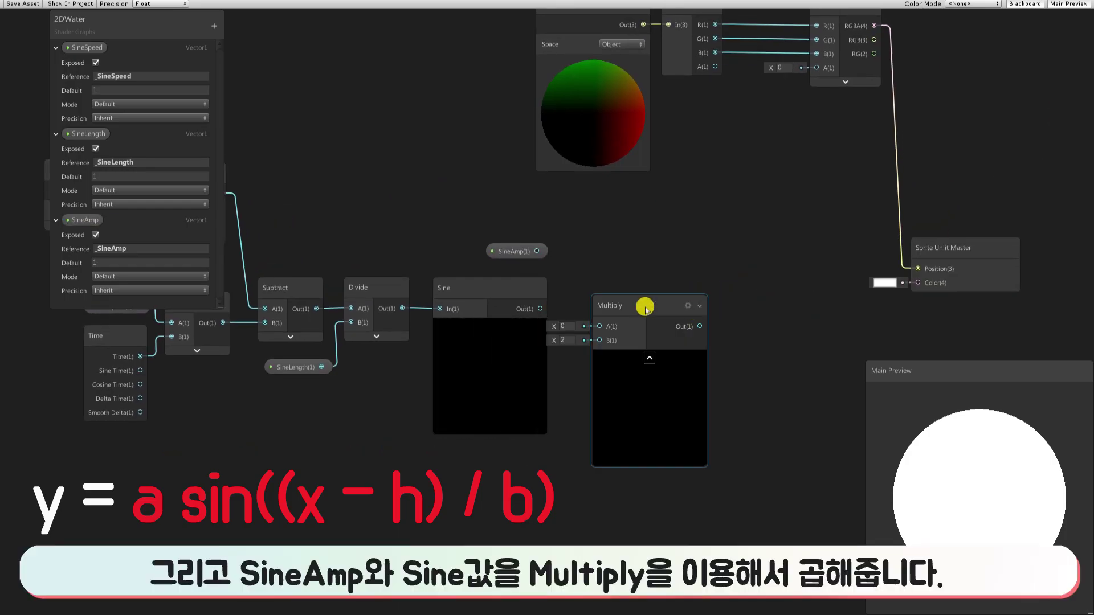
drag(645, 308, 652, 276)
drag(541, 308, 602, 309)
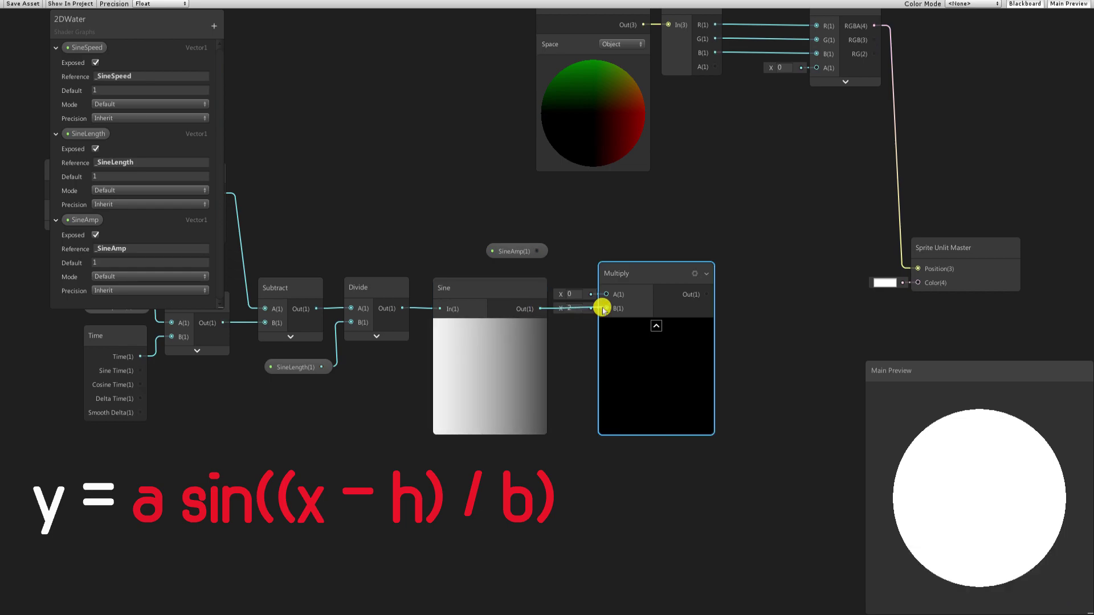
mouse_move(537, 252)
mouse_down()
mouse_move(606, 293)
mouse_move(597, 276)
mouse_up()
double_click(148, 263)
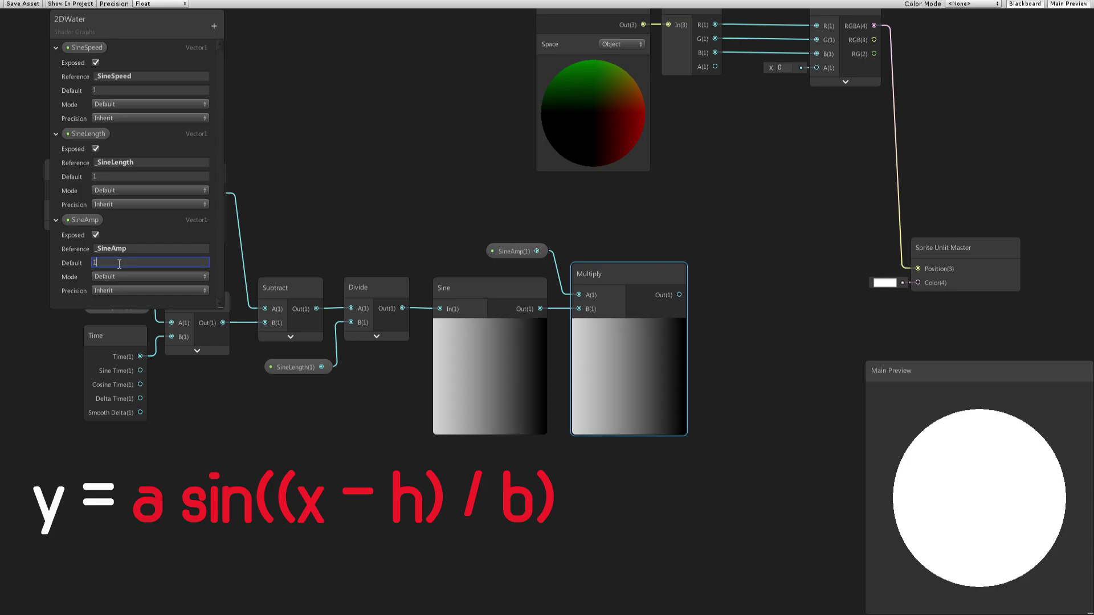
text(0.1)
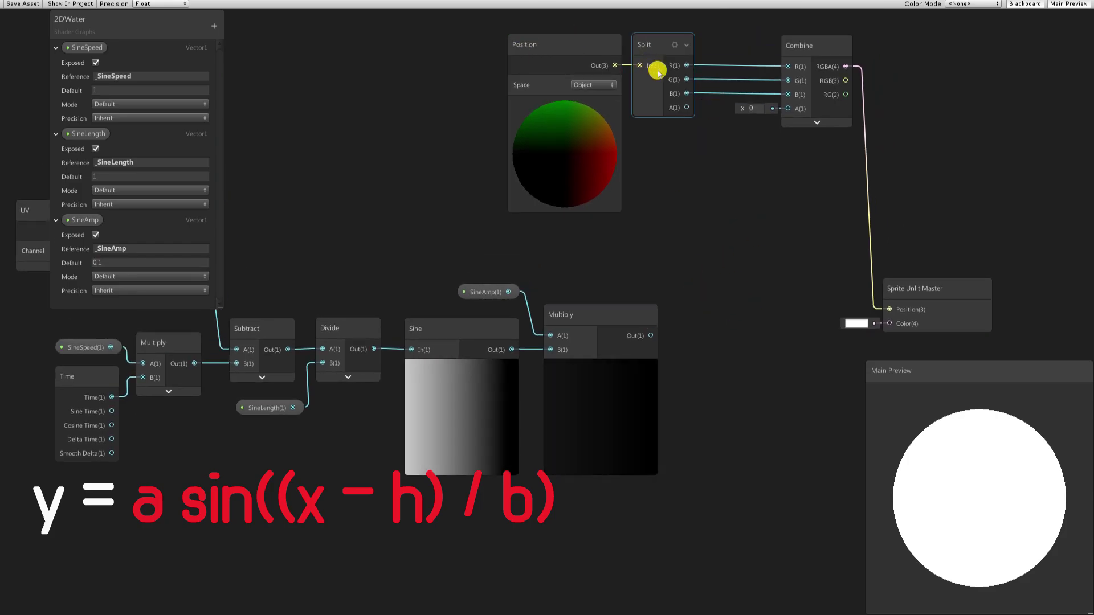
Remove the Split B to Combine B wire and add an Add node below Split
click(708, 93)
key(Delete)
middle_drag(710, 250, 710, 302)
right_click(711, 302)
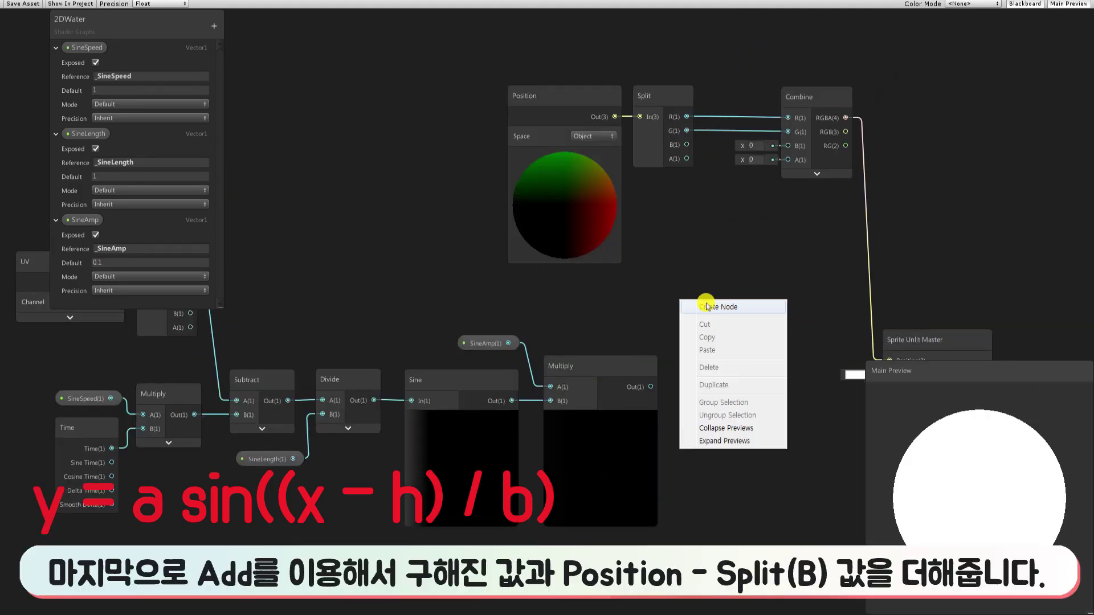
click(719, 308)
text(add)
key(Return)
drag(739, 310, 730, 271)
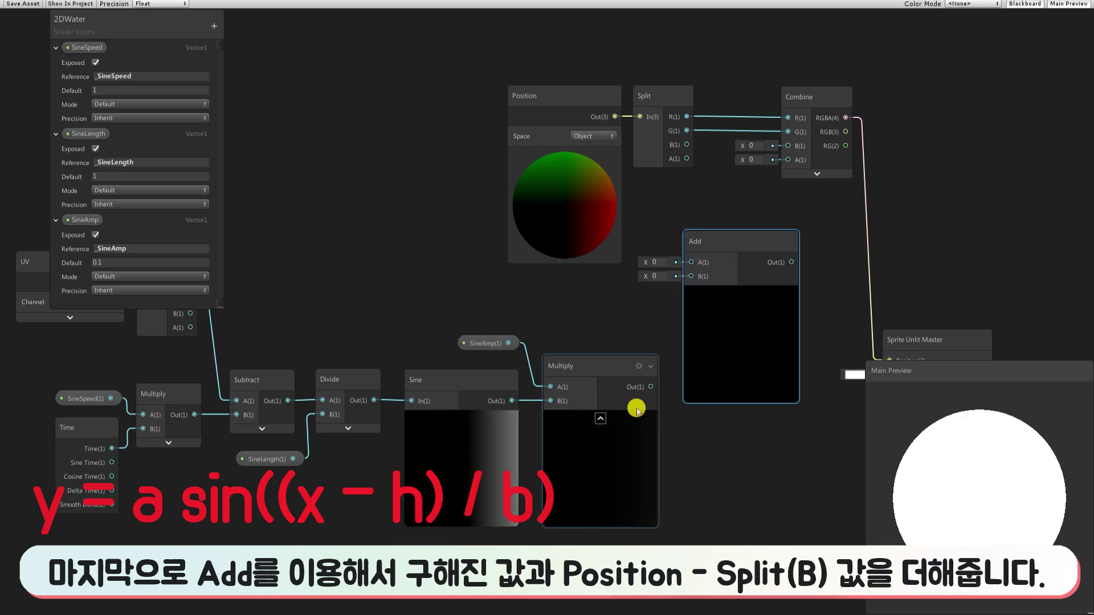
Sum Split B and the Multiply result in Add, feed Combine, and route Combine RGB to Position
drag(650, 387, 691, 276)
mouse_move(687, 145)
mouse_down()
mouse_move(723, 184)
mouse_move(691, 262)
mouse_up()
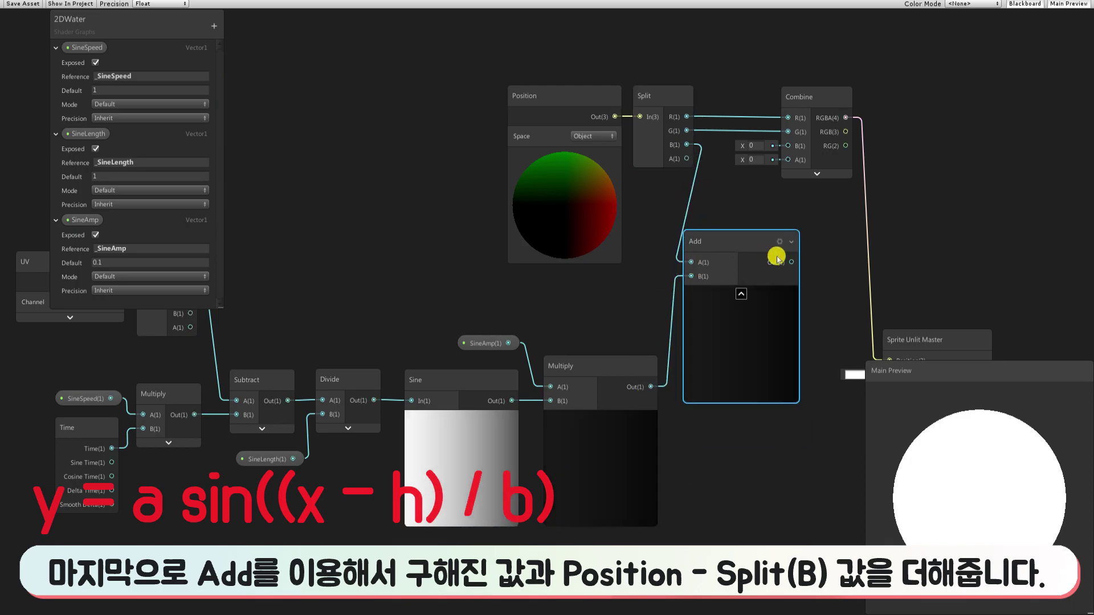
drag(791, 262, 787, 146)
middle_drag(1004, 222, 940, 172)
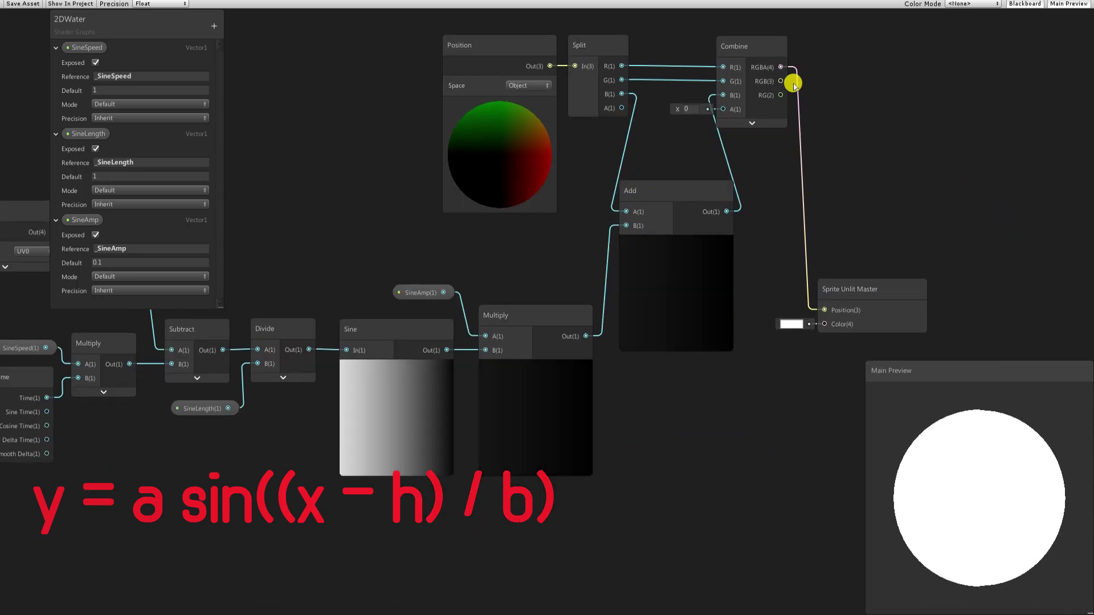
drag(780, 81, 825, 311)
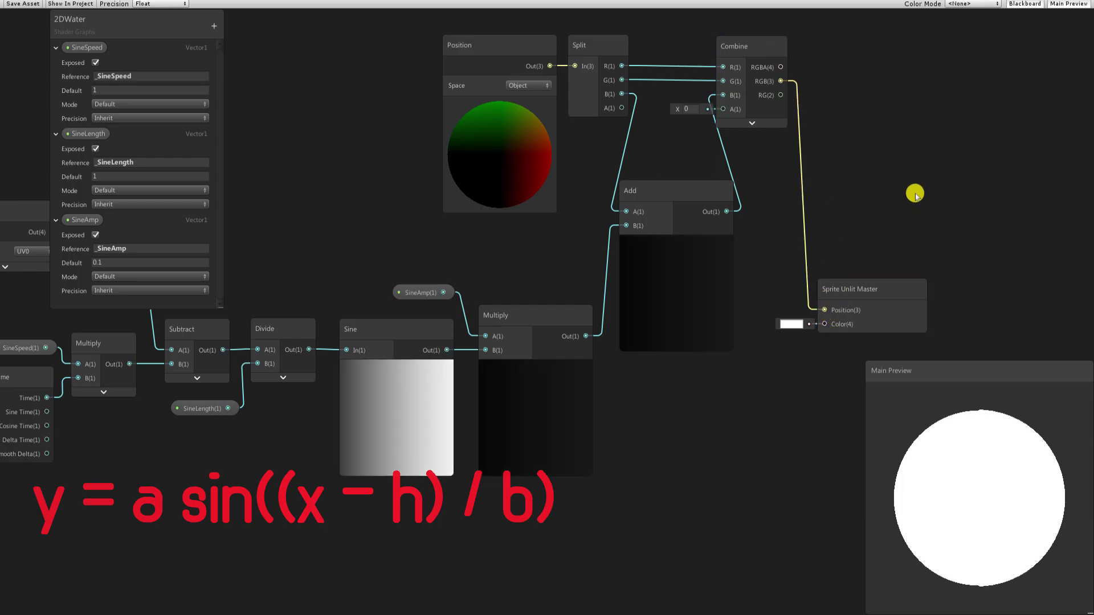
mouse_move(786, 205)
middle_down()
mouse_move(872, 252)
mouse_move(871, 234)
middle_up()
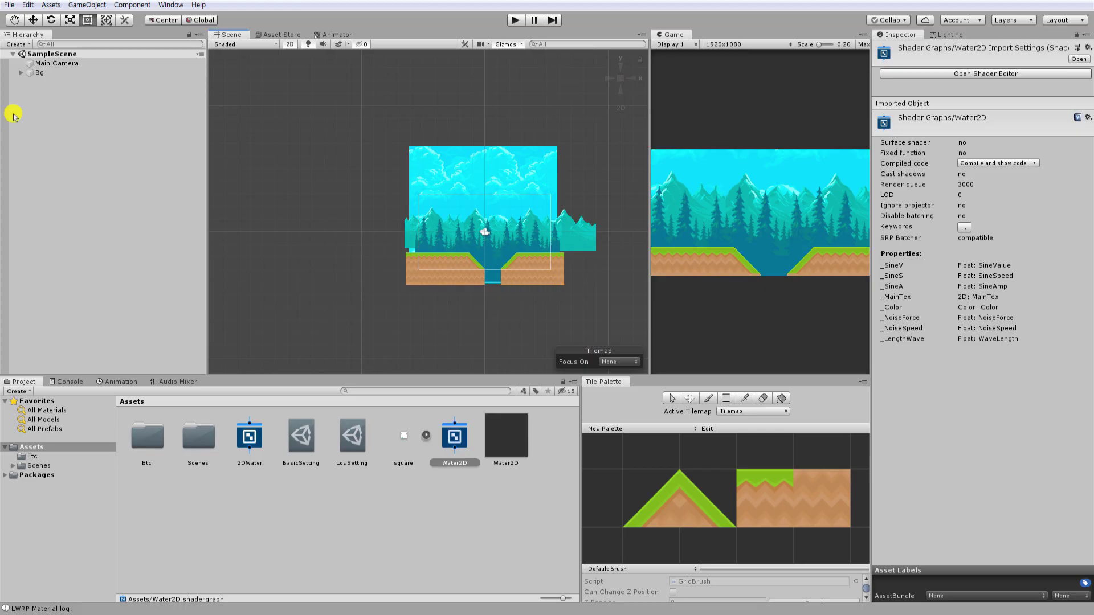
Create a 3D Plane in the Hierarchy and reset its transform
right_click(95, 118)
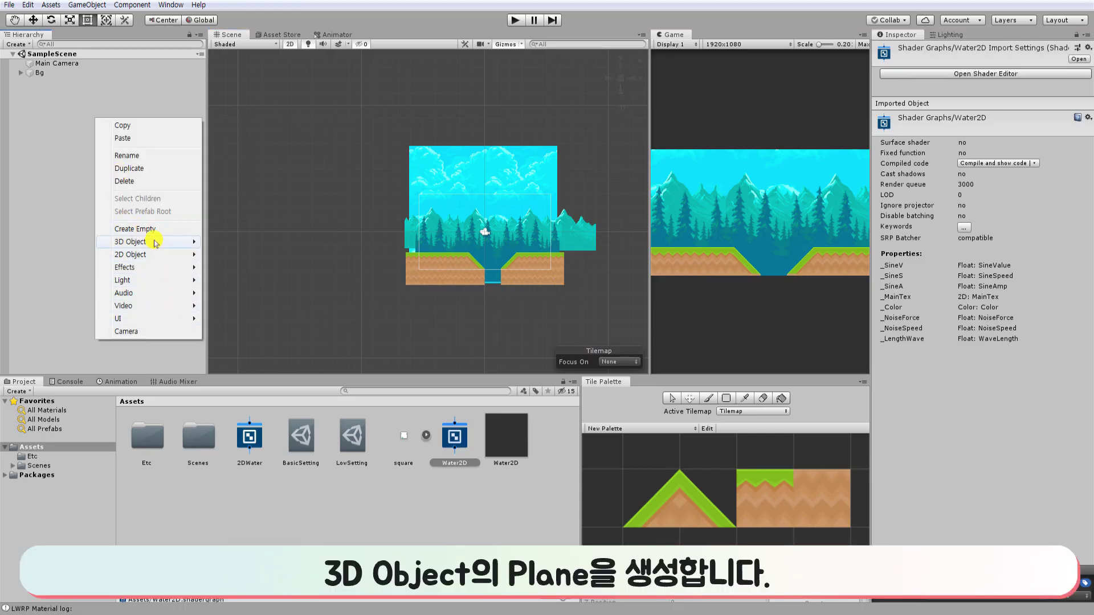
mouse_move(190, 243)
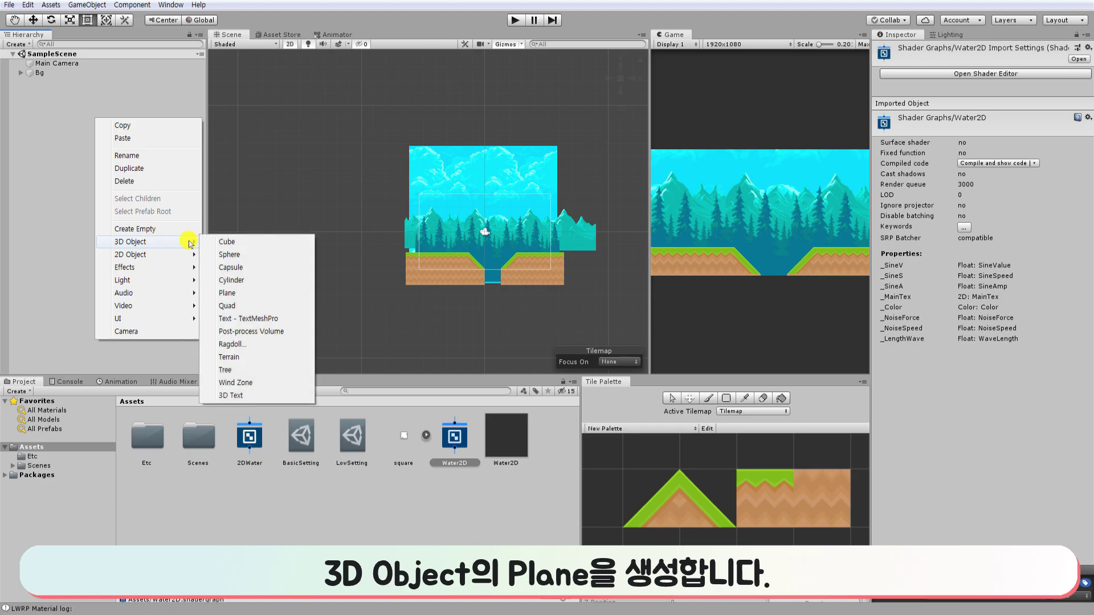
click(258, 294)
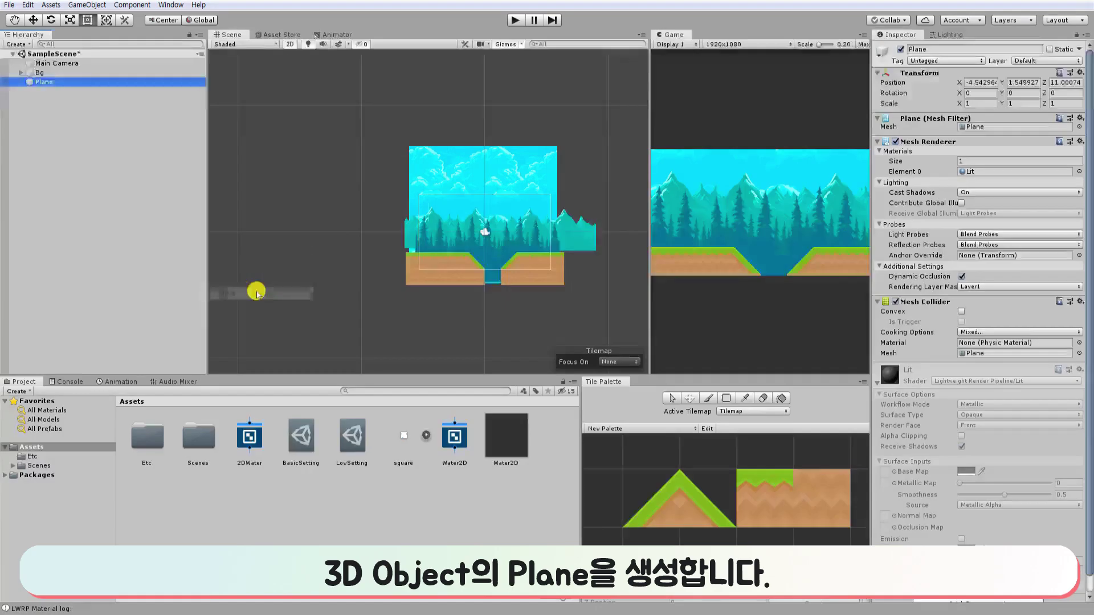
click(1082, 73)
click(1067, 81)
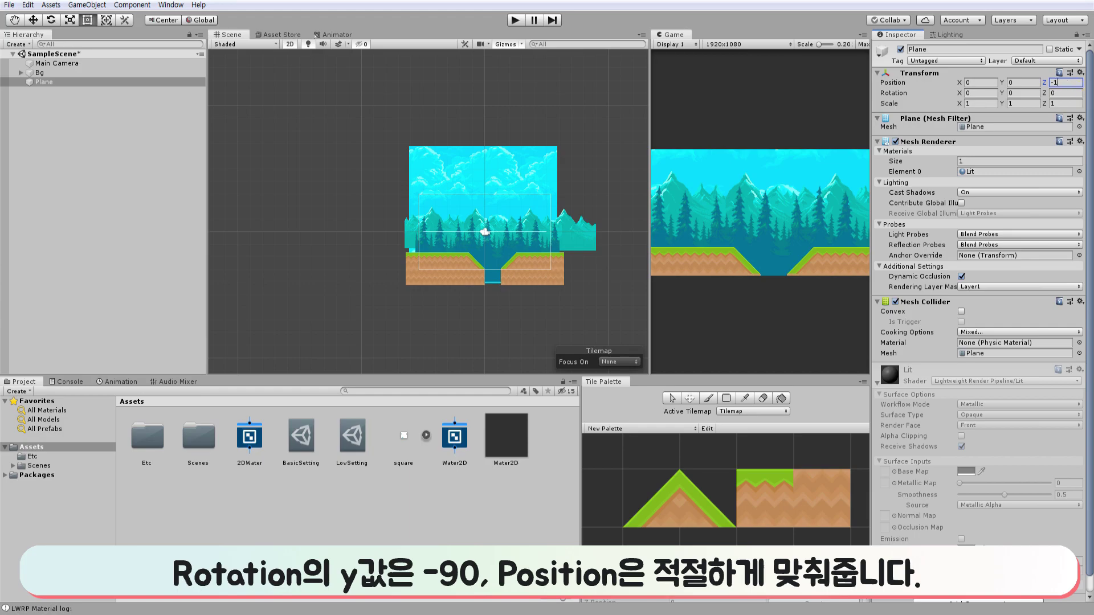
Rotate the plane -90 on X, apply the Water2D material, and squash it into a strip
click(977, 92)
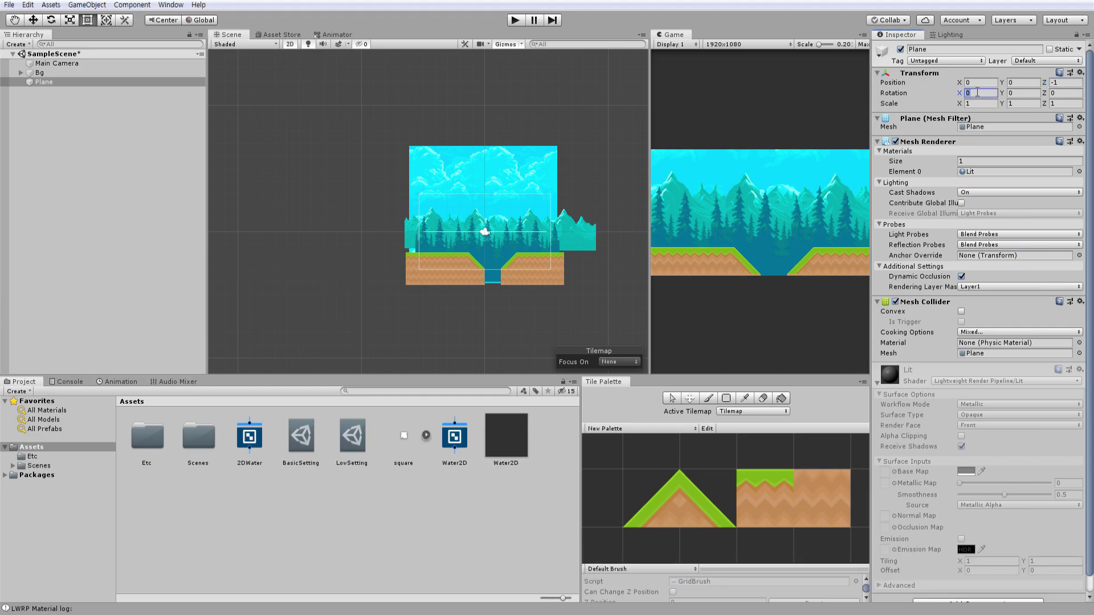
text(90)
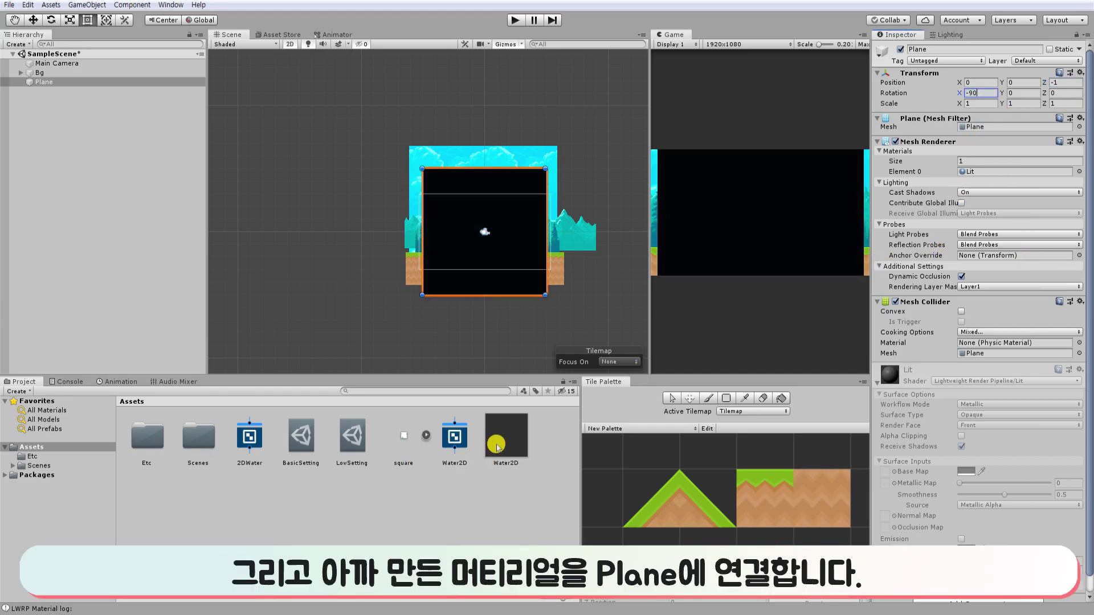
drag(988, 179, 980, 176)
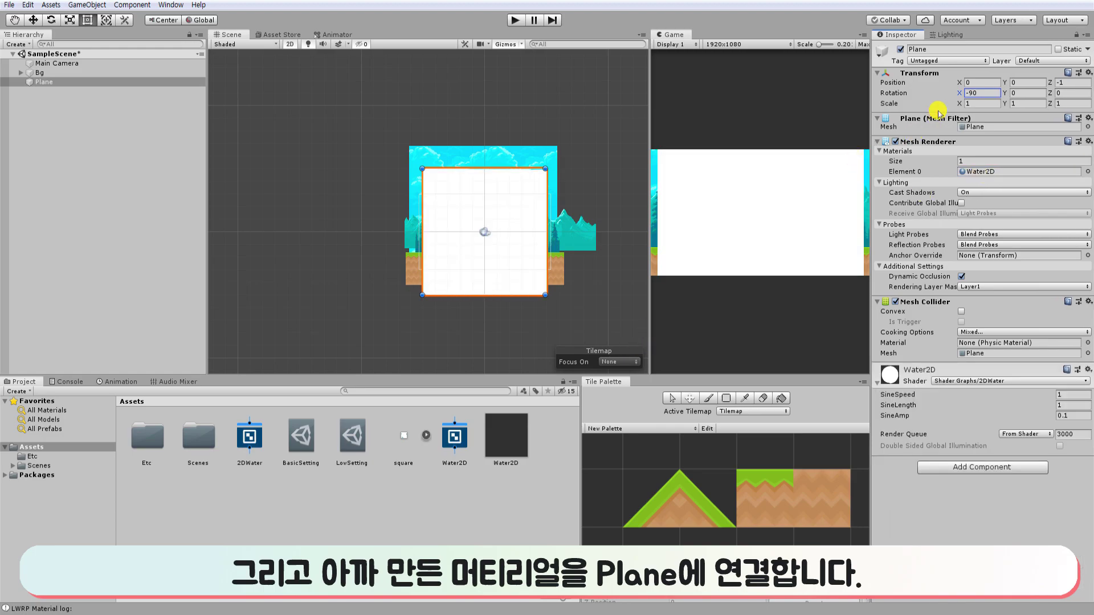
drag(511, 170, 511, 261)
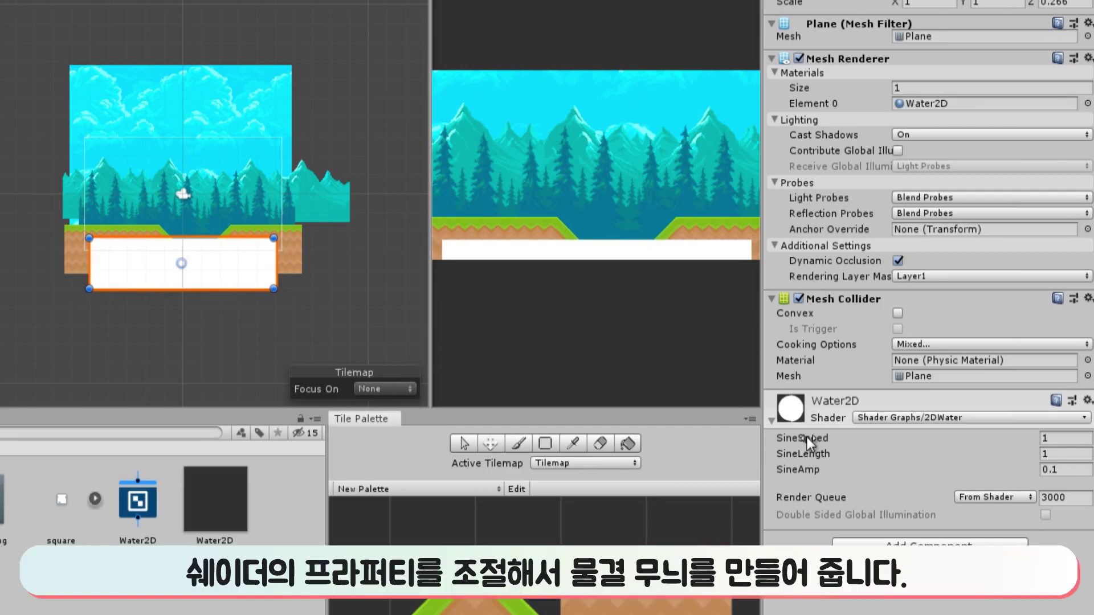
Nudge SineAmp on the Water2D material and set SineLength to 0.2
mouse_move(804, 466)
mouse_down()
mouse_move(946, 455)
mouse_move(898, 457)
mouse_up()
mouse_move(822, 453)
mouse_down()
mouse_move(843, 453)
mouse_move(822, 452)
mouse_up()
click(1074, 454)
text(0.1)
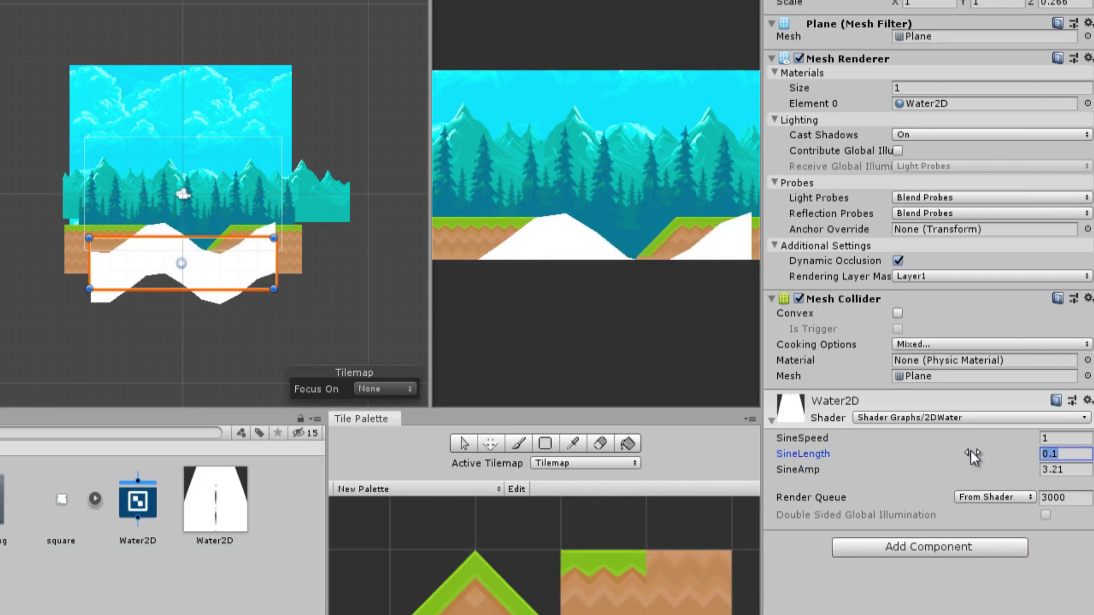
key(BackSpace)
text(2)
Try SineSpeed 0.1 and SineAmp 1, then settle on SineLength 0.15 and SineSpeed 0.2
click(1057, 437)
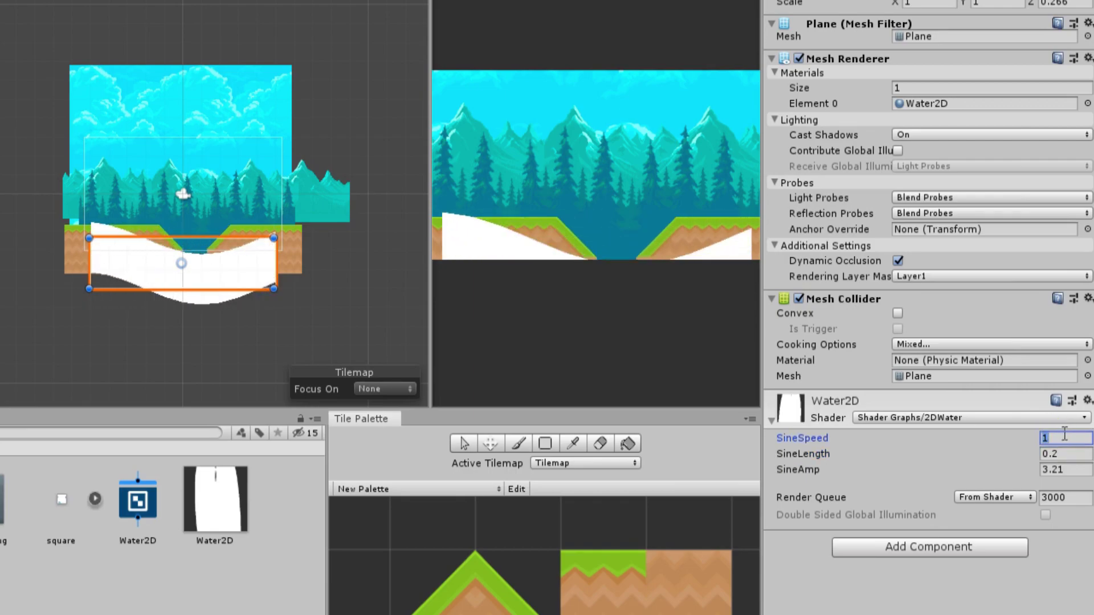
text(0.1)
click(1064, 470)
text(1)
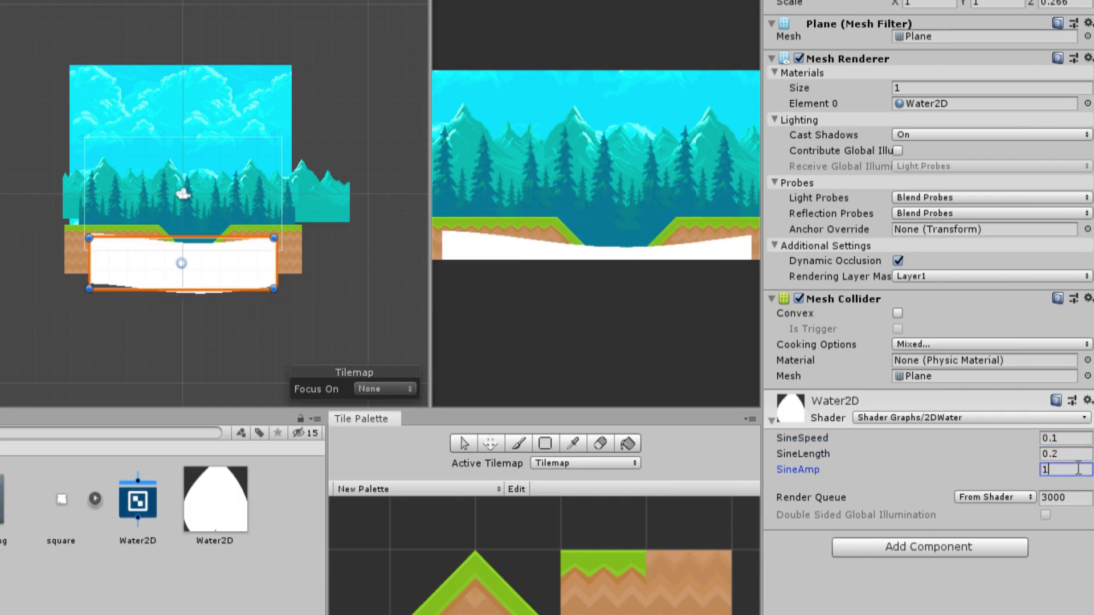
click(1074, 453)
text(0.)
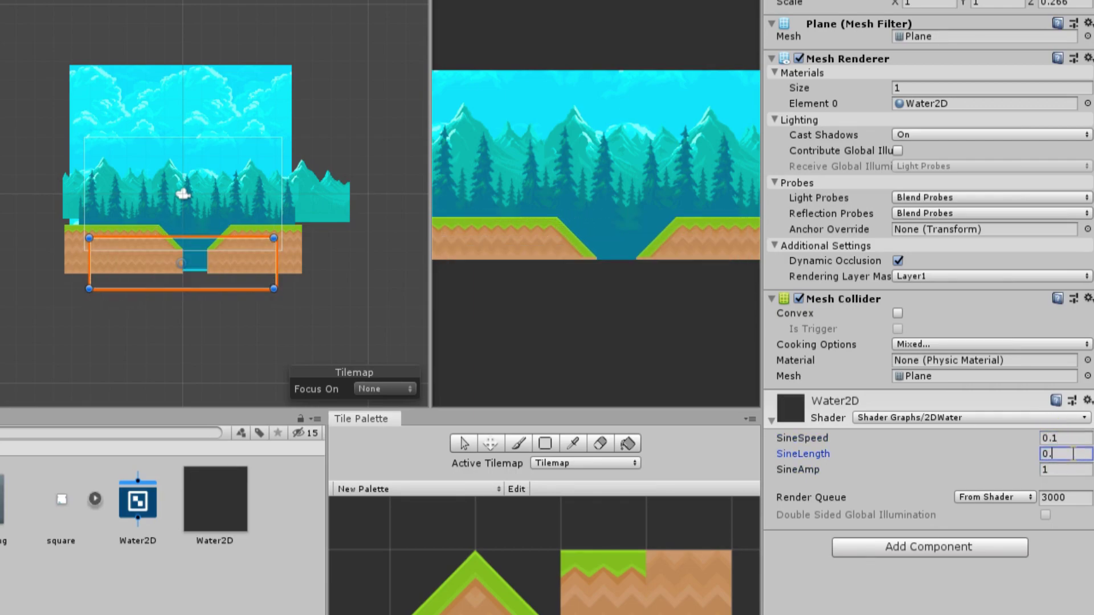
text(4)
key(BackSpace)
text(15)
click(1071, 438)
text(0)
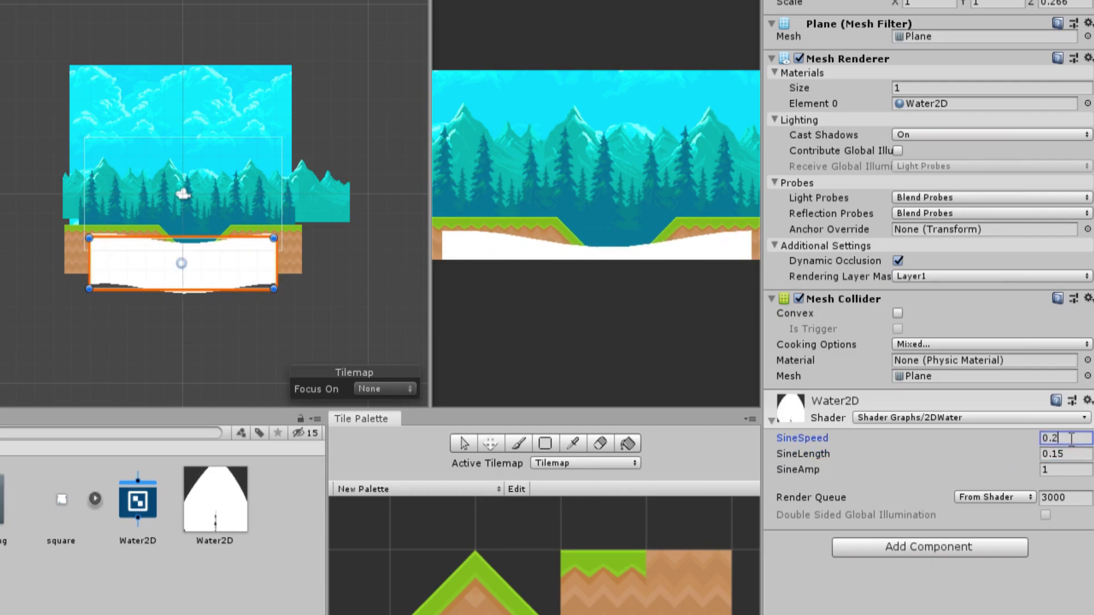
Widen the water plane to both sides and deselect it
drag(87, 270, 40, 271)
drag(274, 265, 341, 261)
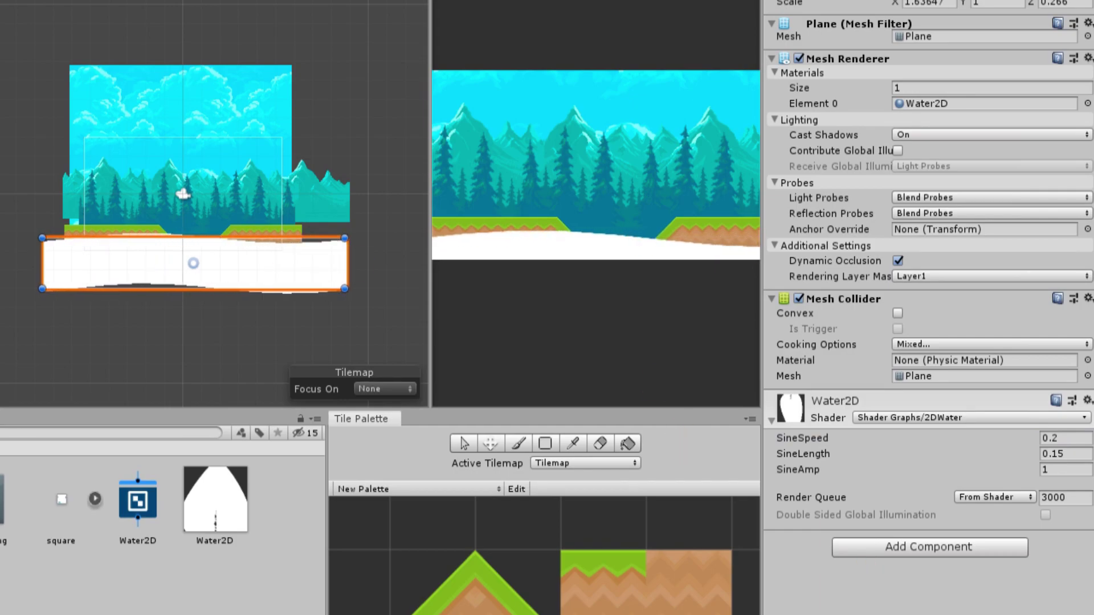
click(61, 222)
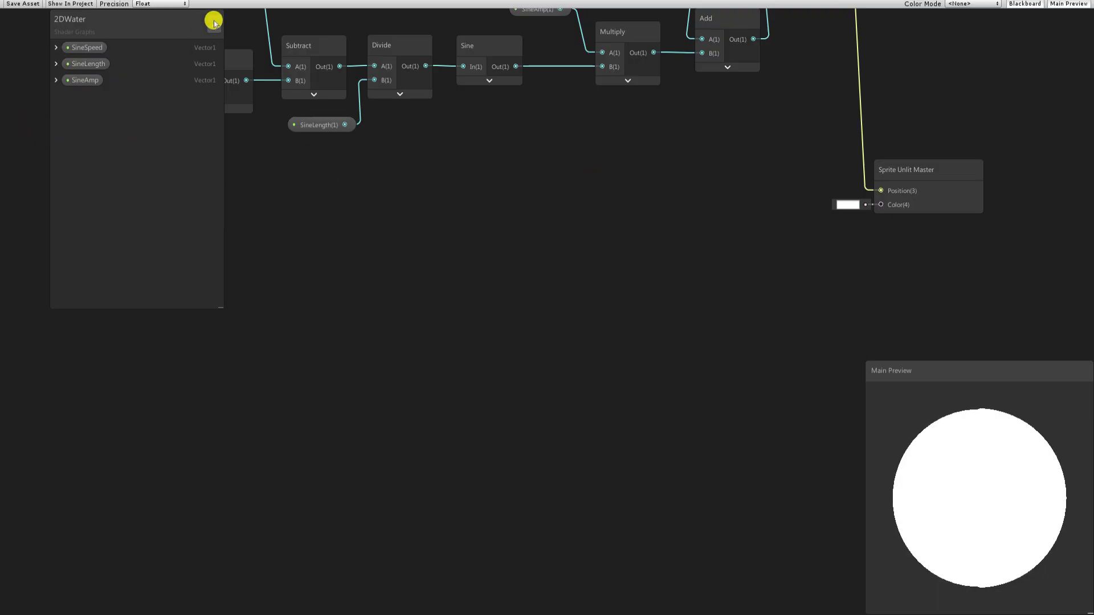
Add a Color property with reference _Color, wire it to the Sprite Unlit master Color, and save
click(213, 22)
click(266, 85)
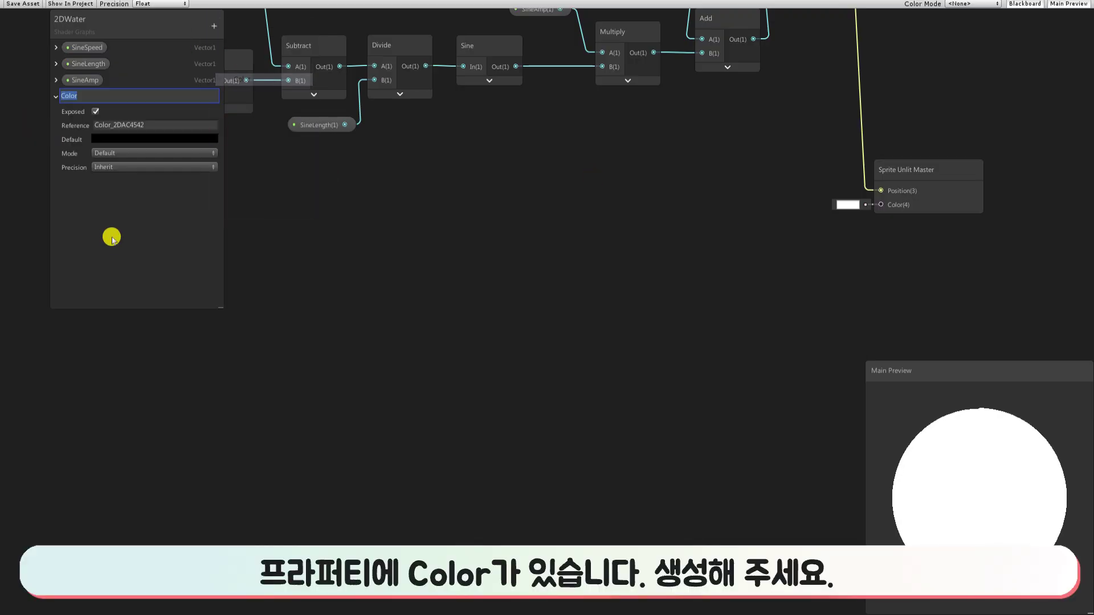
click(153, 126)
text(_Color)
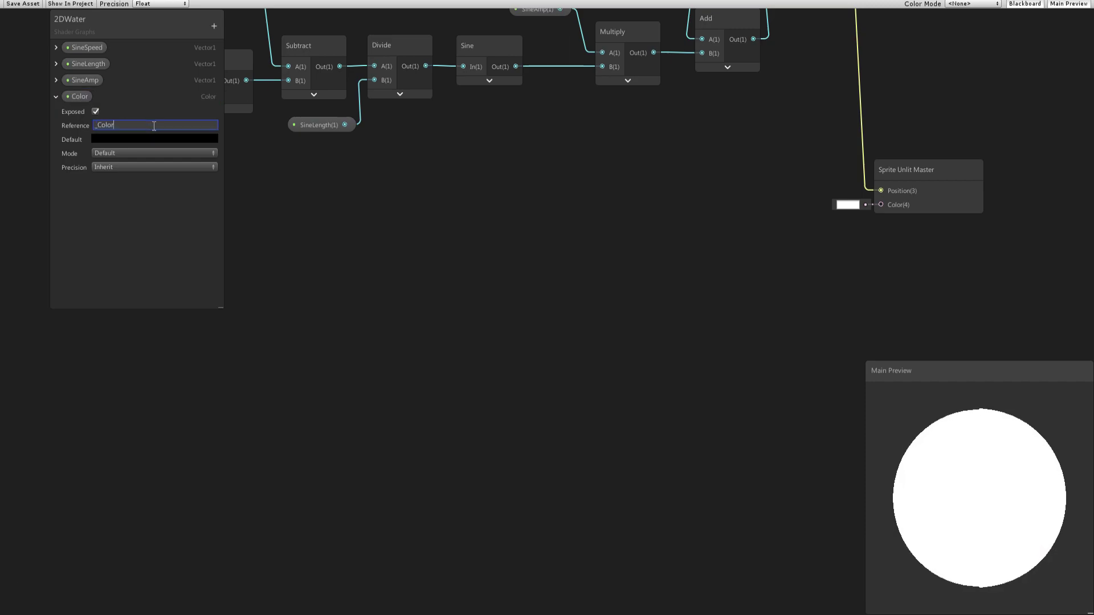
click(108, 112)
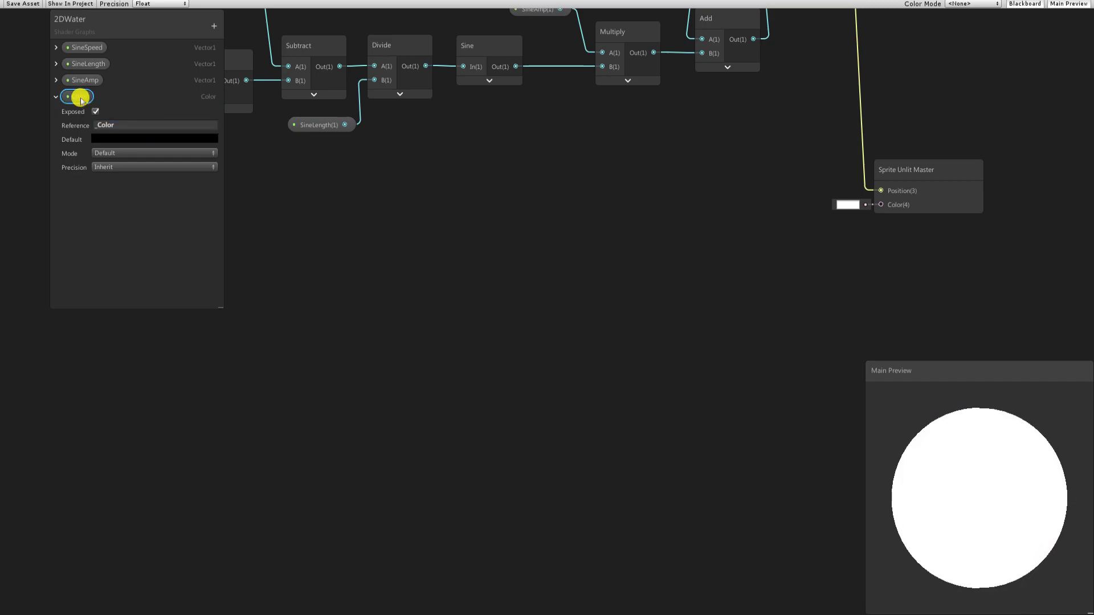
mouse_move(81, 100)
mouse_down()
mouse_move(789, 229)
mouse_move(881, 205)
mouse_up()
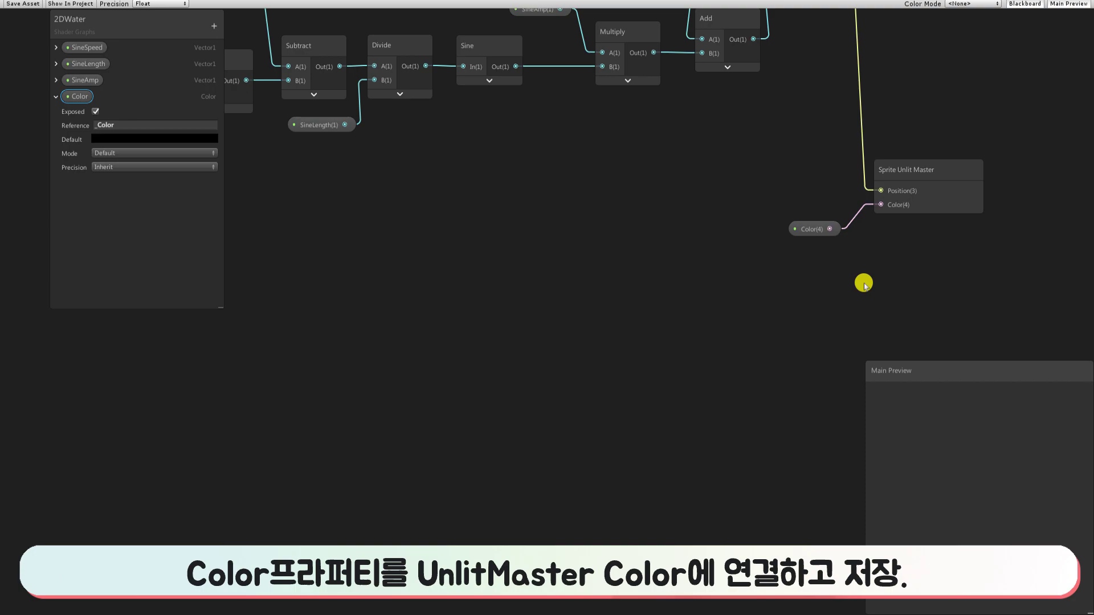
click(13, 5)
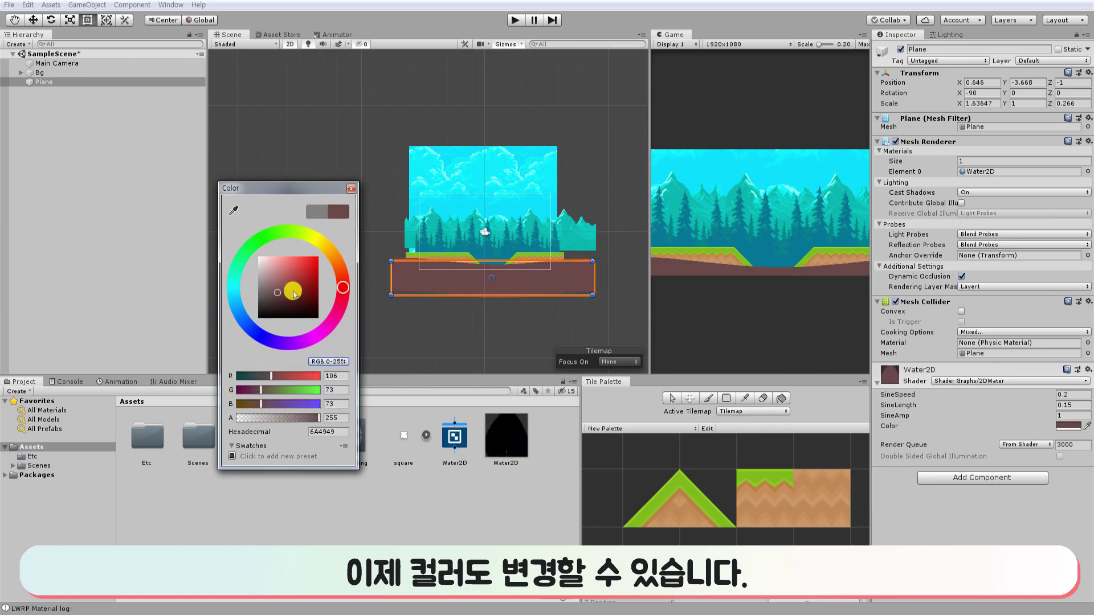
Tint Water2D light blue 40DEFF at alpha 160 and set SineAmp to 0.5
mouse_move(305, 303)
mouse_down()
mouse_move(248, 283)
mouse_move(258, 258)
mouse_move(234, 296)
mouse_move(305, 254)
mouse_up()
drag(317, 418, 289, 418)
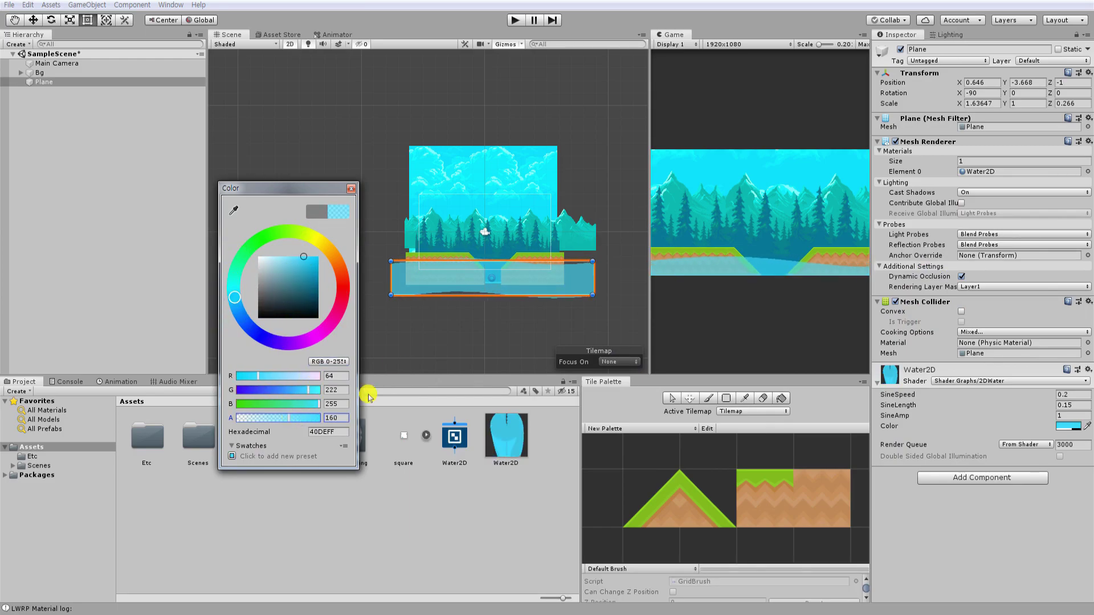
click(351, 188)
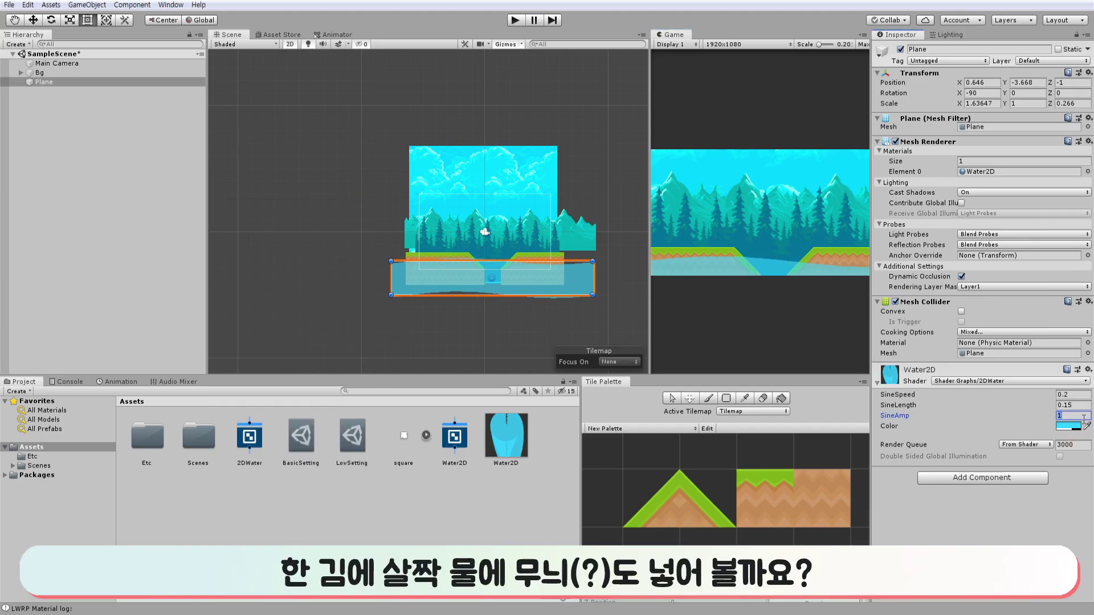
text(0.5)
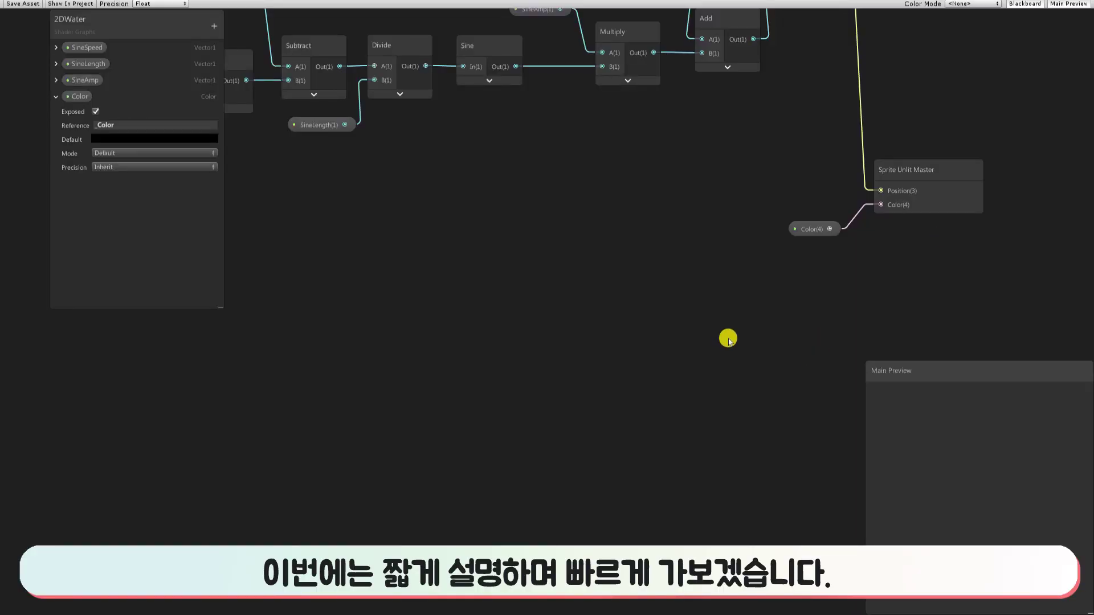
Detach Color from the master and add a MainTex Texture2D property (_MainTex) as a graph node
key(ctrl+z)
key(ctrl+z)
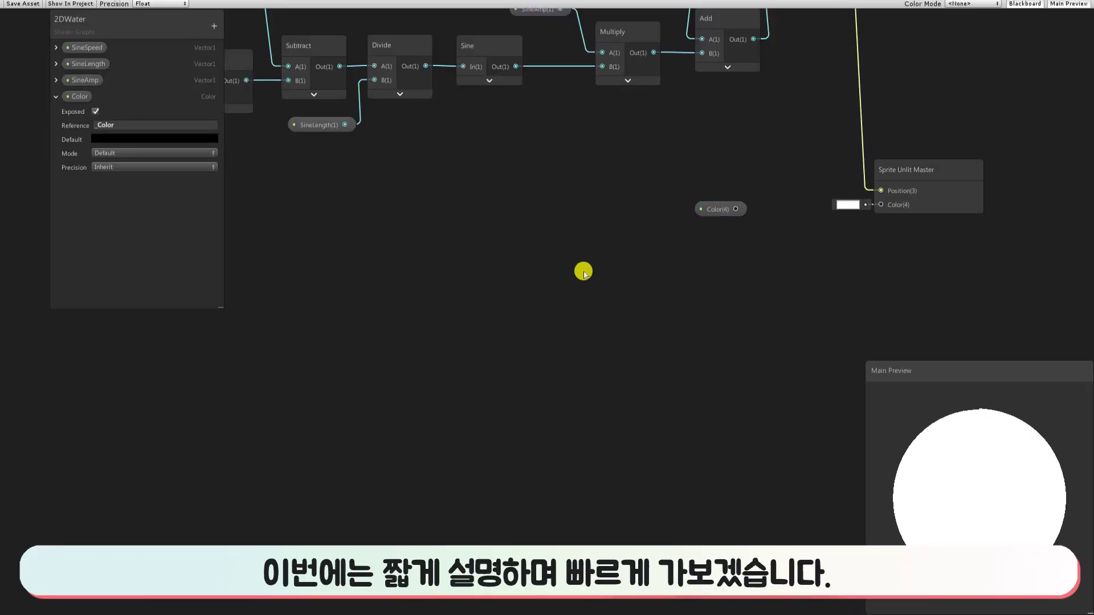
click(213, 27)
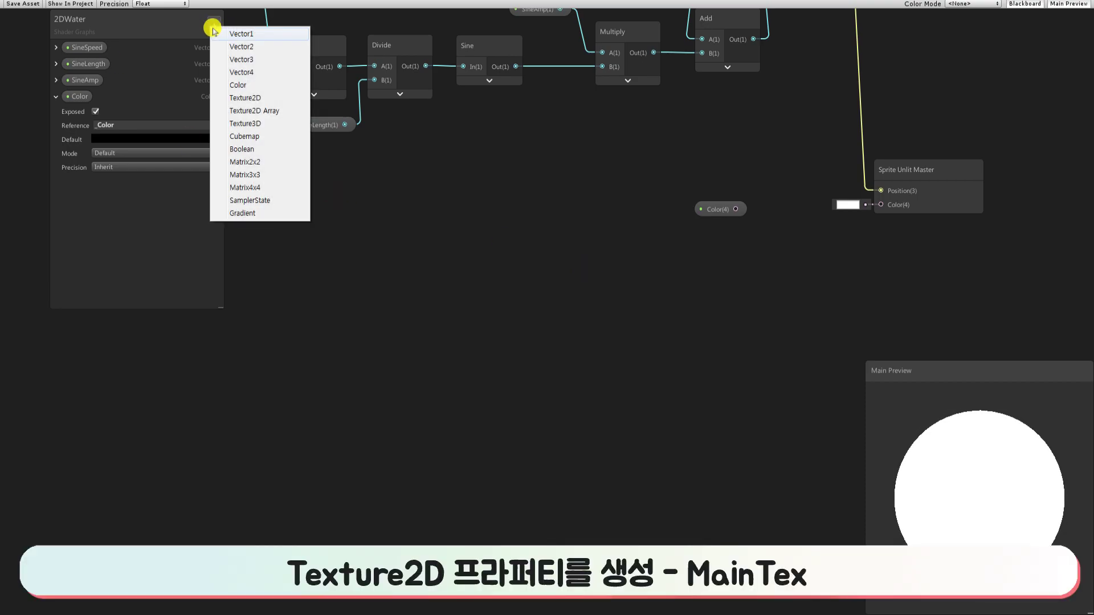
click(287, 99)
text(MainTex)
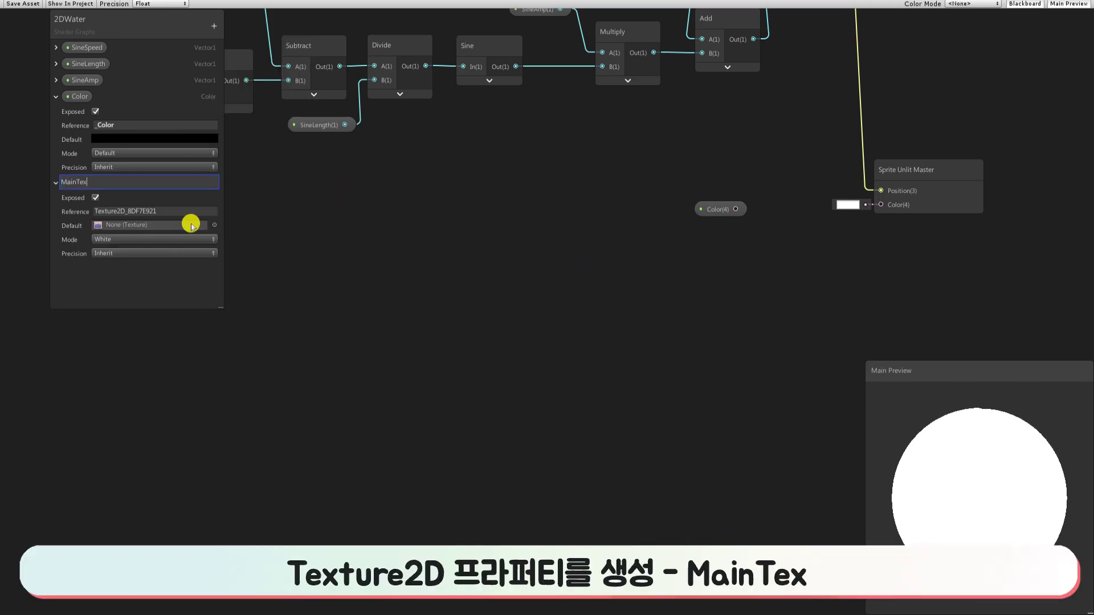
click(172, 211)
text(_MainTex)
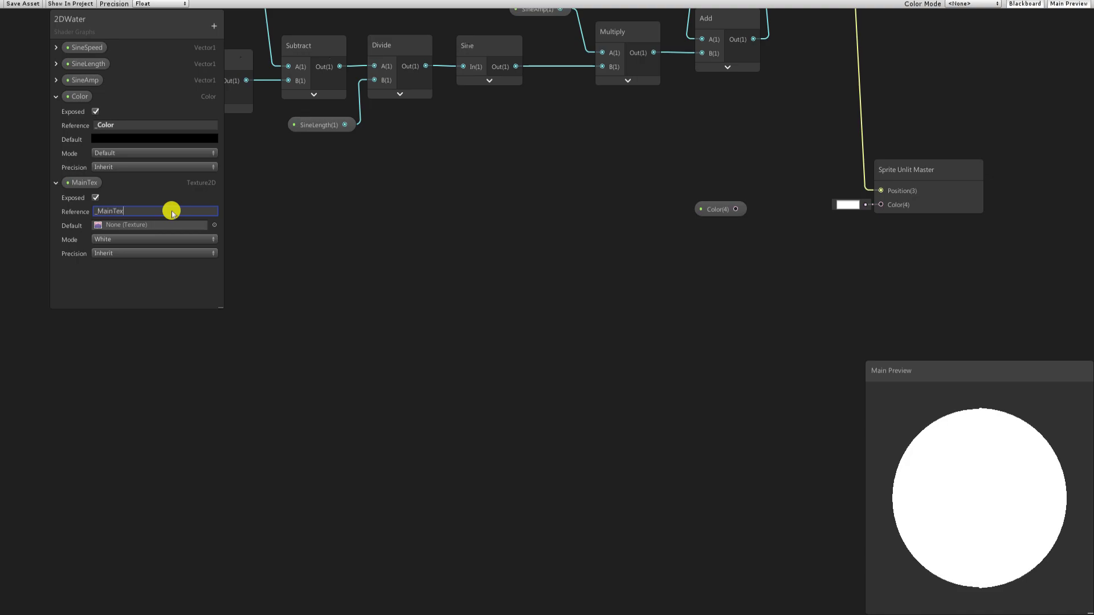
click(82, 184)
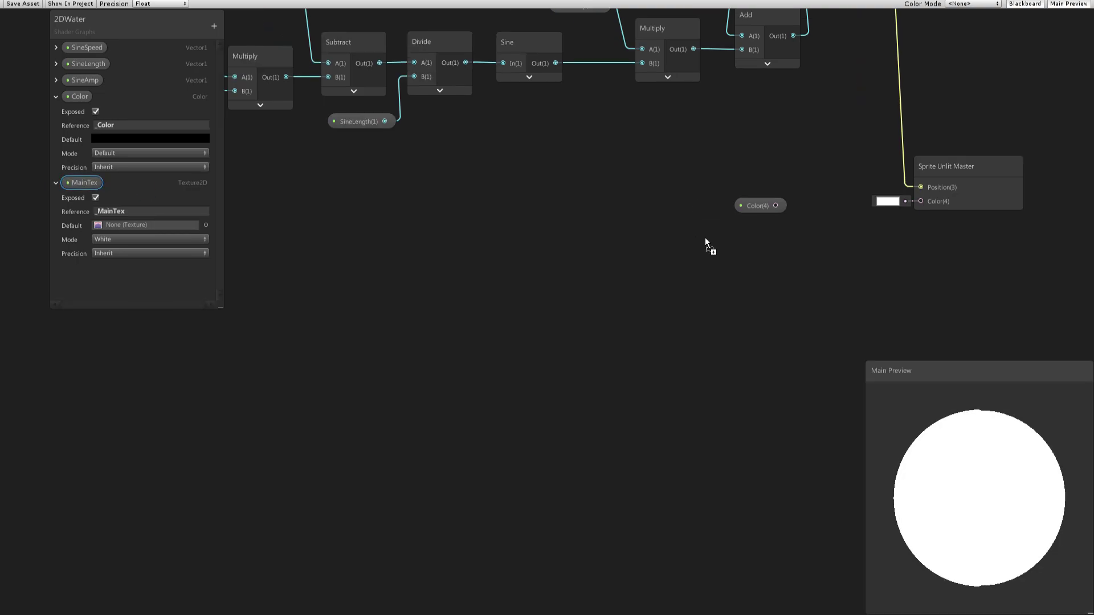
key(ctrl+v)
Add a Sample Texture 2D node fed by MainTex
key(space)
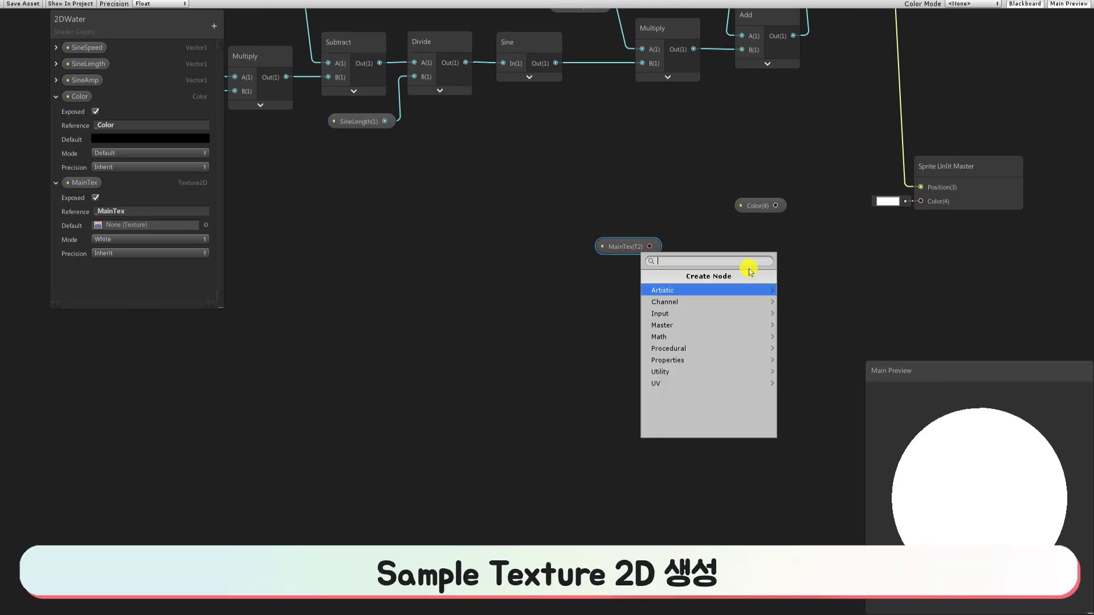
text(sample)
key(Down)
key(Down)
key(Return)
drag(757, 283, 752, 251)
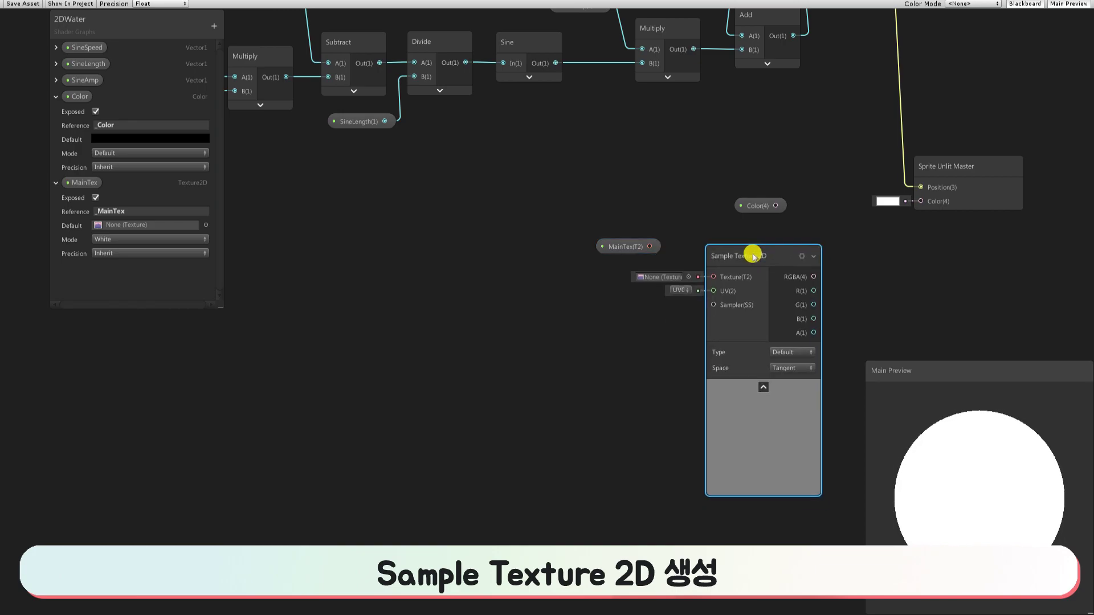
mouse_move(650, 246)
mouse_down()
mouse_move(712, 275)
mouse_move(712, 242)
mouse_up()
Multiply Color by the sampled texture RGBA and send the result to the master Color
key(space)
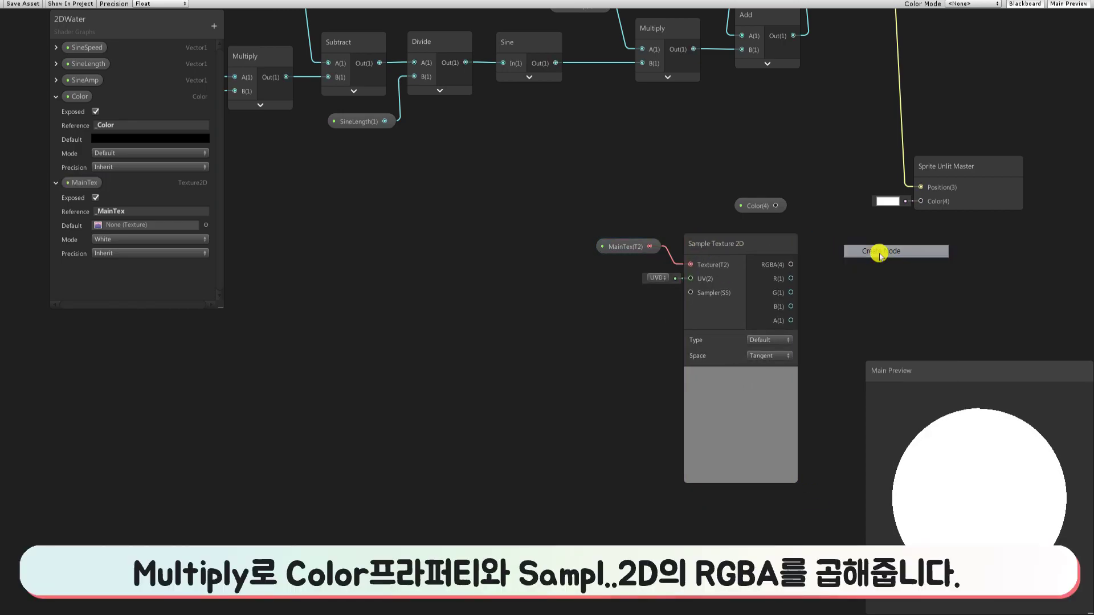
text(multiply)
key(Return)
click(899, 320)
mouse_move(801, 266)
mouse_down()
mouse_move(789, 266)
mouse_move(851, 303)
mouse_up()
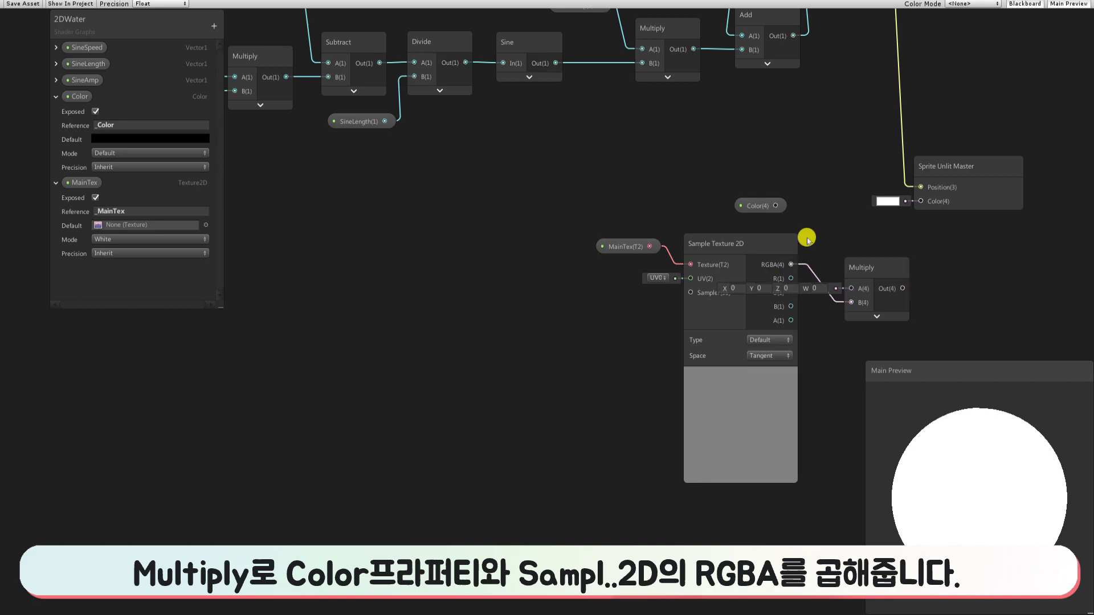
drag(860, 264, 838, 183)
drag(775, 205, 817, 205)
drag(867, 205, 921, 201)
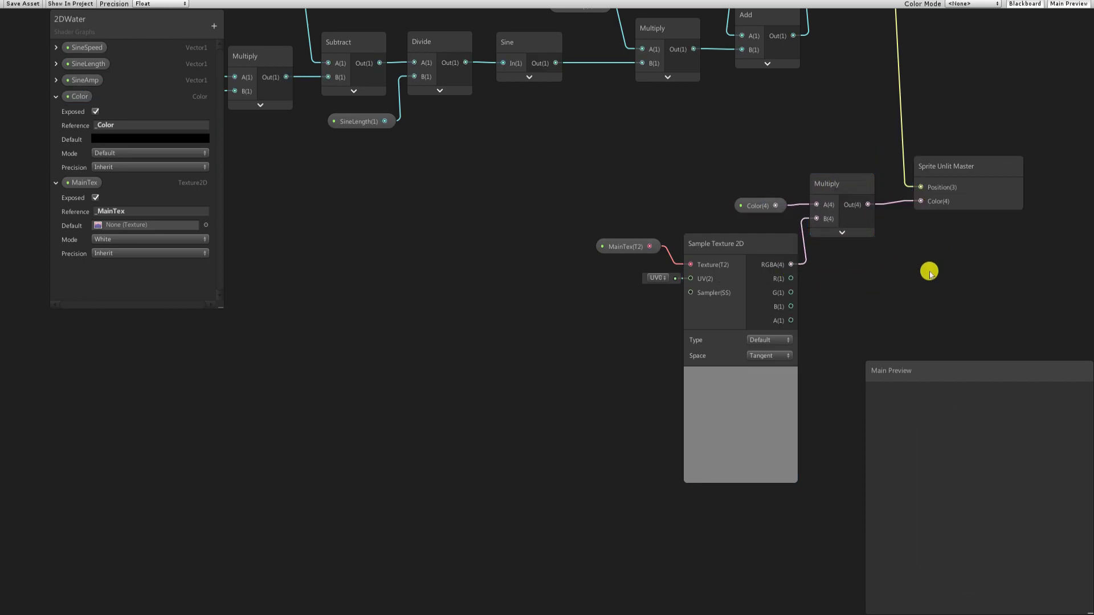
Search for a Gradient Noise node
key(space)
text(gra)
key(Down)
Create the Gradient Noise node, move it up, and collapse the Color and MainTex property details
key(Return)
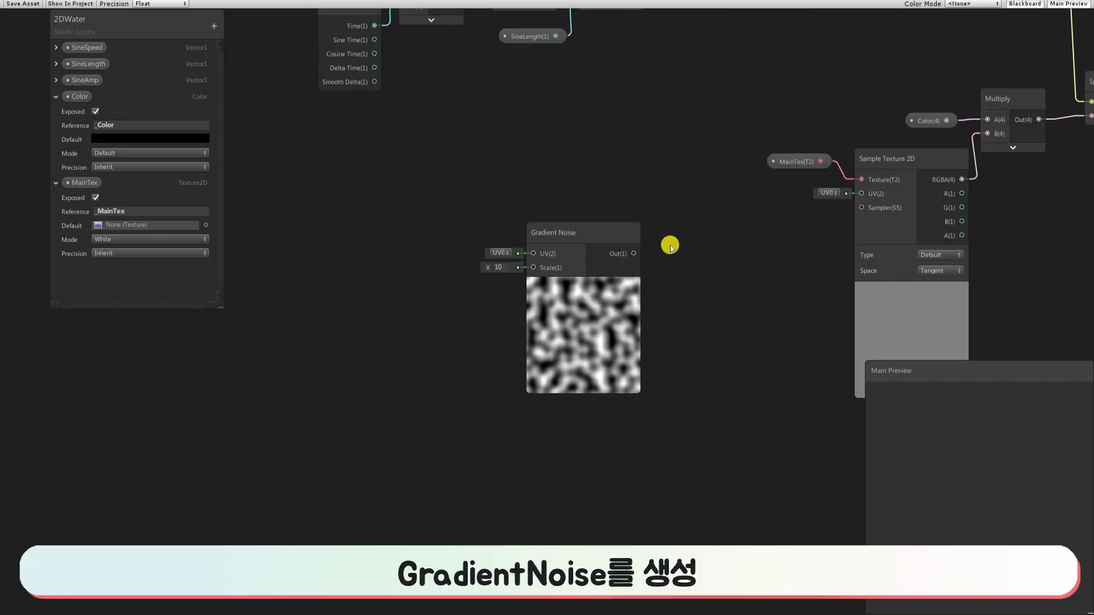
drag(528, 235, 544, 175)
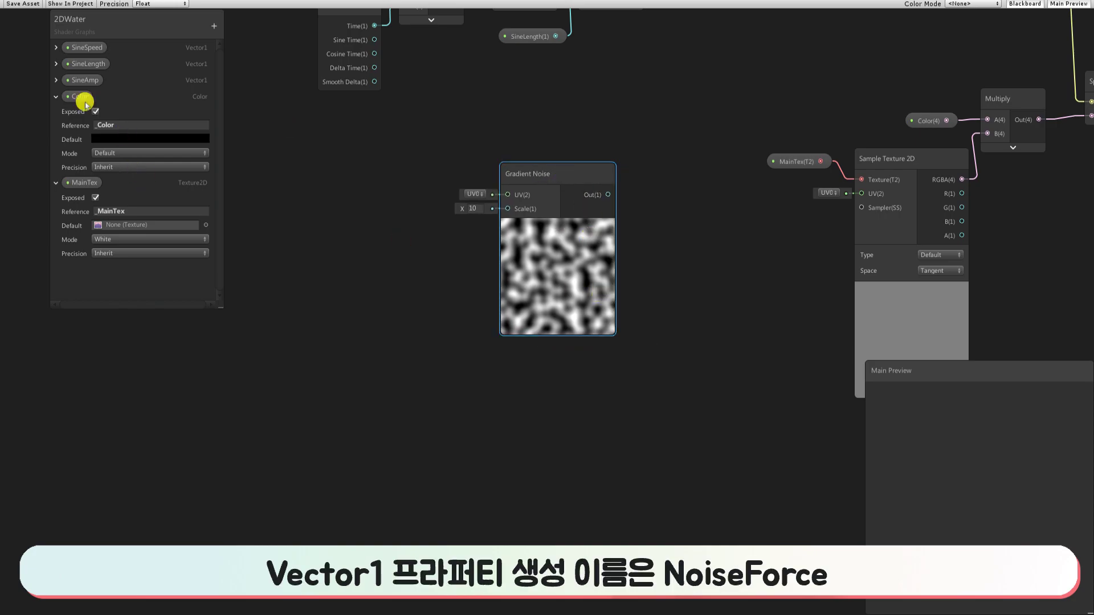
click(56, 96)
click(56, 112)
Add a Vector1 property named NoiseForce and wire it into the Gradient Noise Scale
click(213, 26)
click(231, 35)
text(NoiseFo)
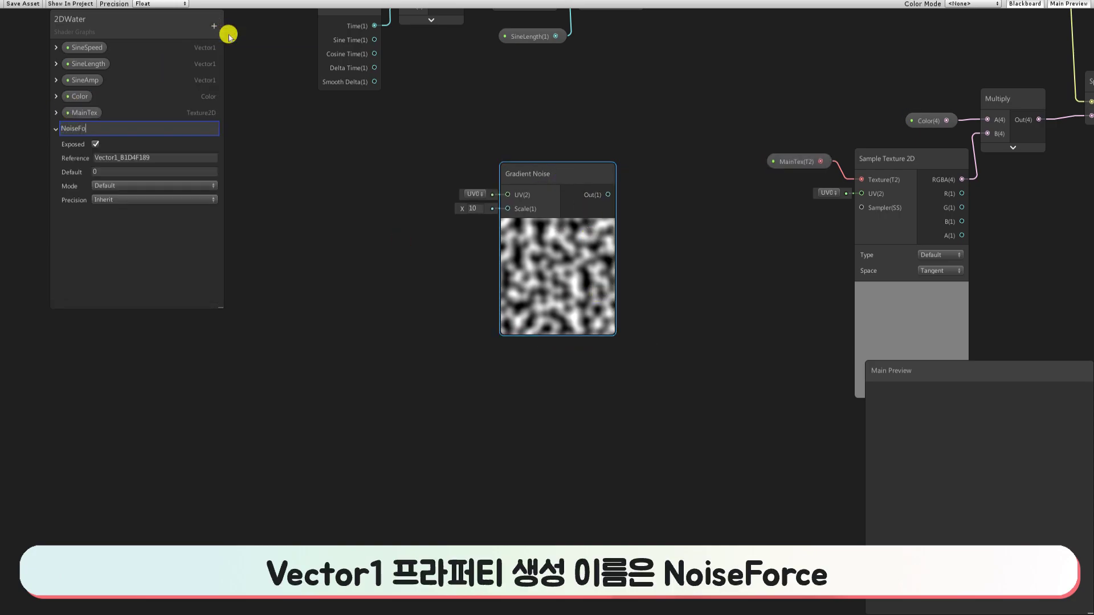
text(rce)
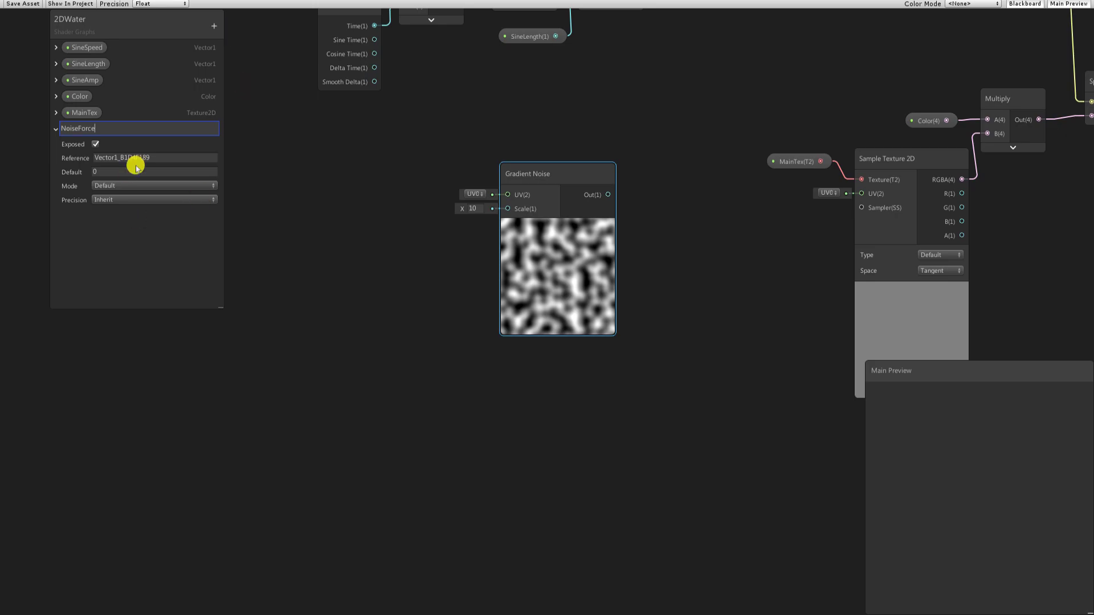
click(189, 161)
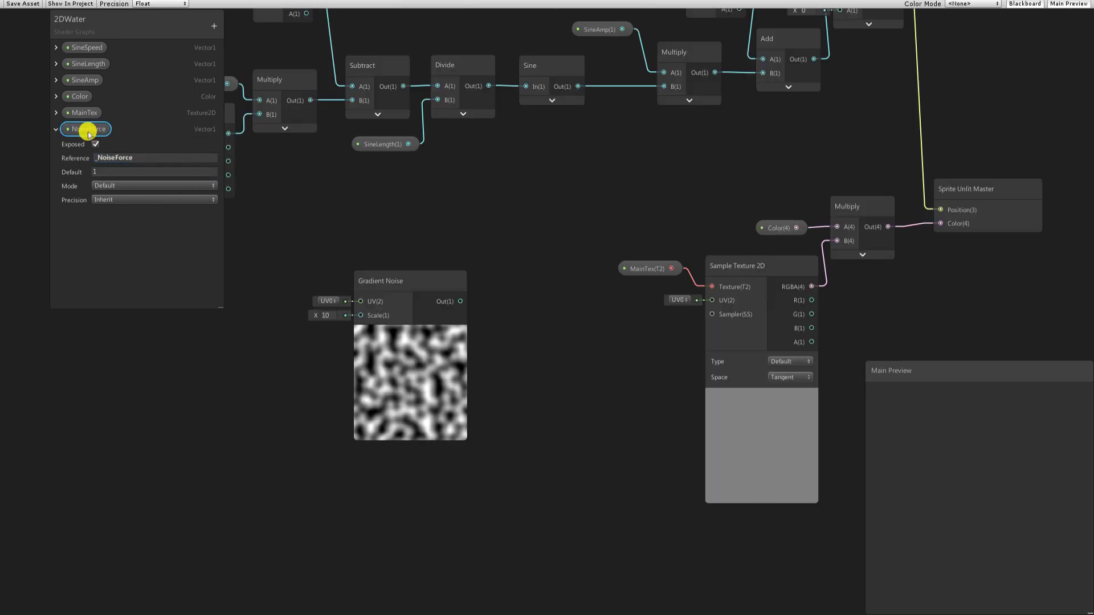
mouse_move(86, 129)
mouse_down()
mouse_move(280, 358)
mouse_move(271, 350)
mouse_move(361, 315)
mouse_up()
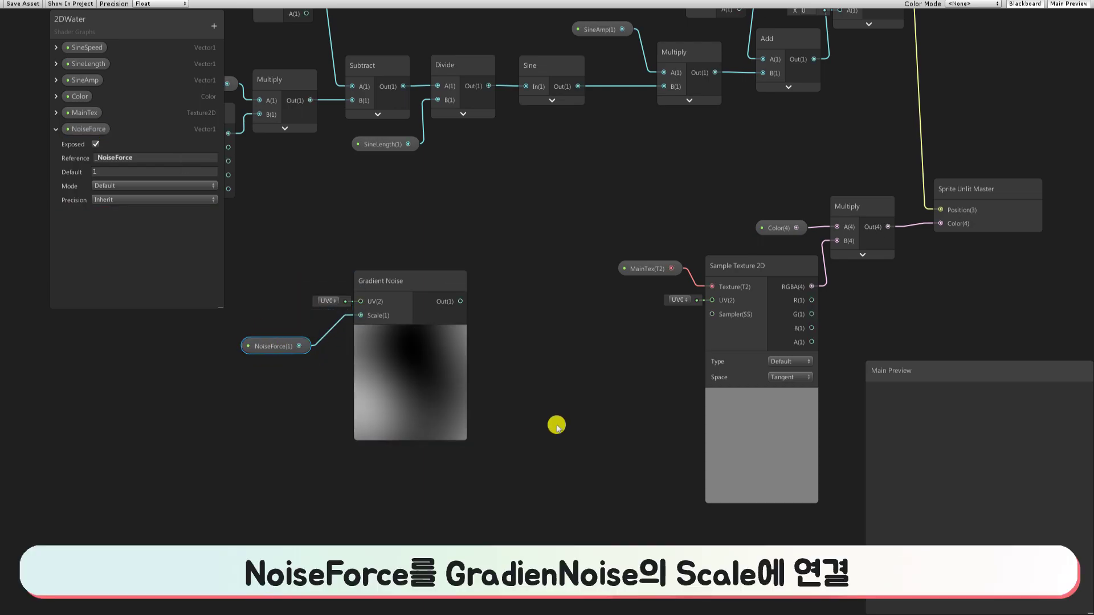
Add a second Vector1 property named NoiseSpeed with default value 1
click(213, 26)
click(251, 32)
text(NoiseSpeed)
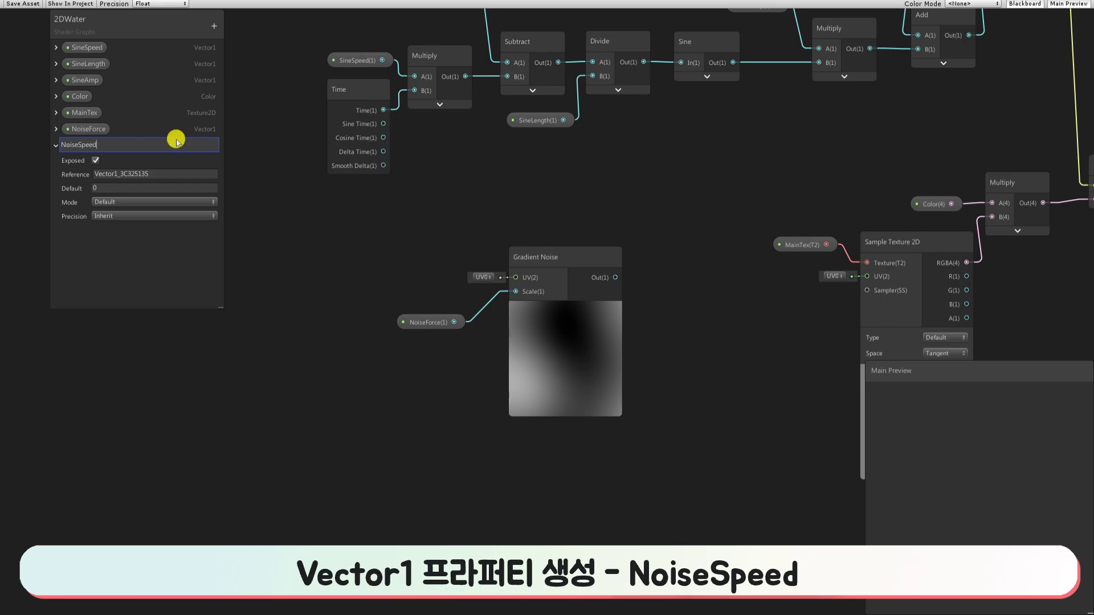
click(138, 177)
text(_NoiseSpee)
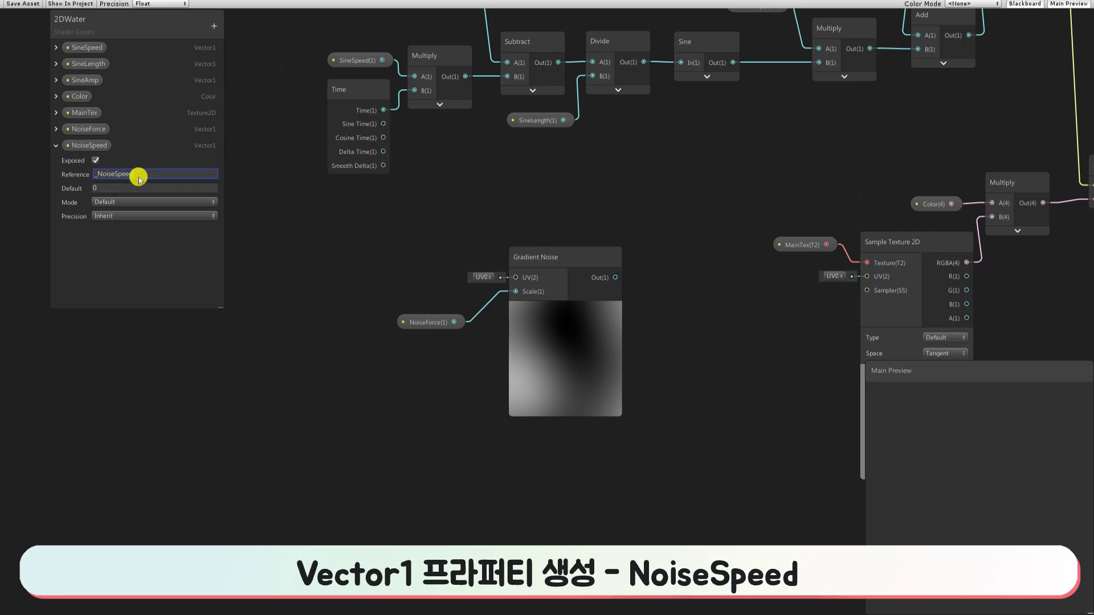
key(Tab)
Place the NoiseSpeed node on the graph and add a Time node beside it
text(1)
drag(90, 145, 455, 445)
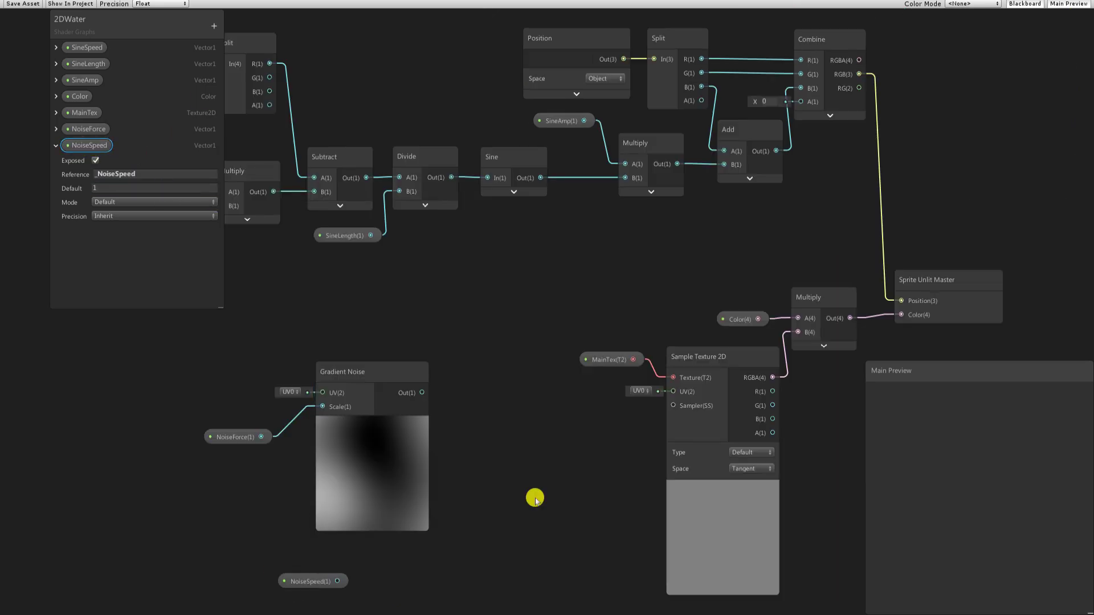
right_click(529, 437)
click(541, 444)
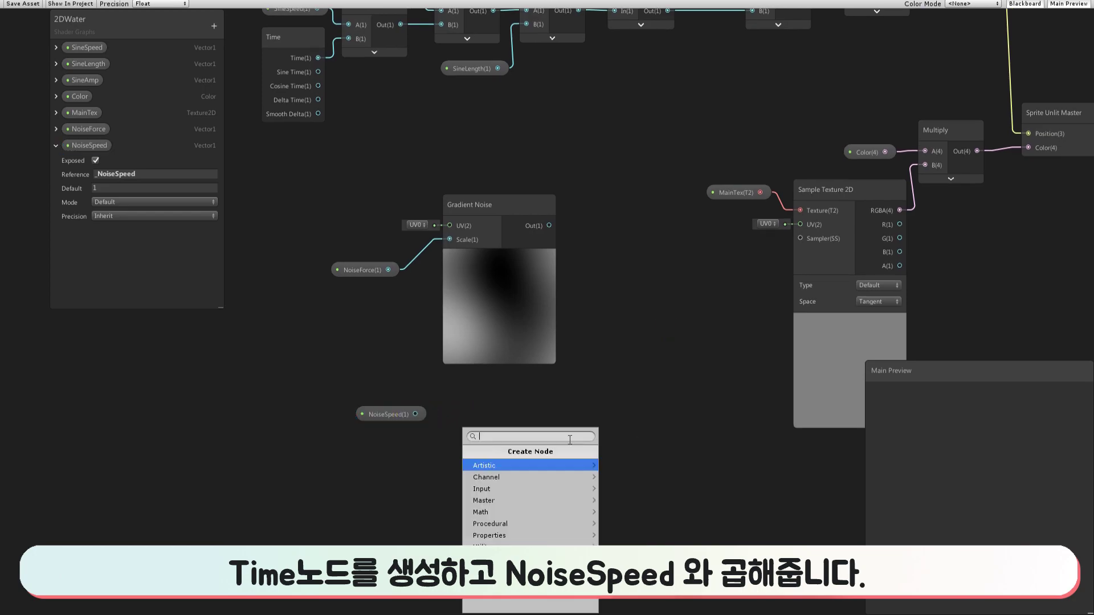
text(time)
key(Return)
drag(558, 459, 381, 451)
Add a Multiply node, hide its preview, and wire NoiseSpeed into A and Time into B
right_click(540, 436)
click(556, 443)
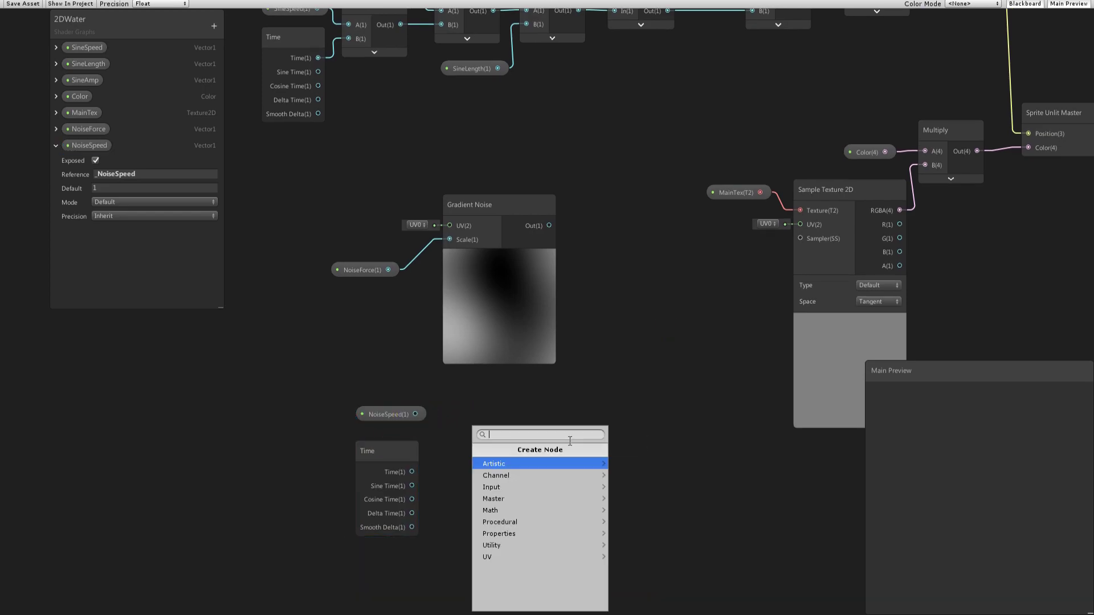
text(multiply)
key(Return)
click(593, 510)
drag(571, 460, 510, 414)
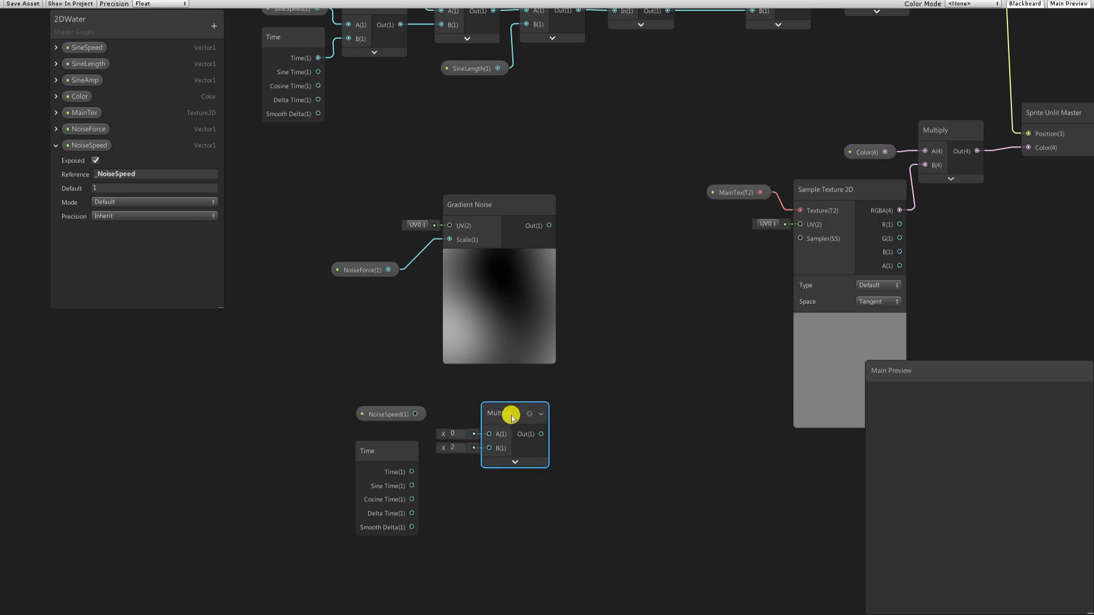
drag(411, 472, 488, 450)
drag(415, 414, 488, 434)
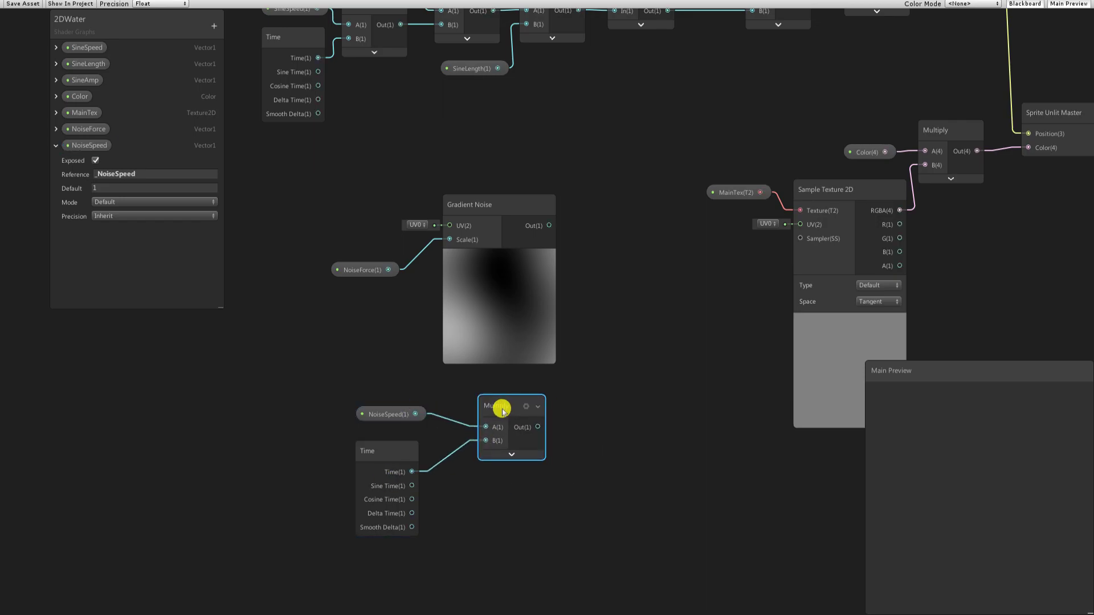
Add an Add node summing the Gradient Noise output with the Multiply result
right_click(635, 371)
click(638, 377)
text(add)
key(Return)
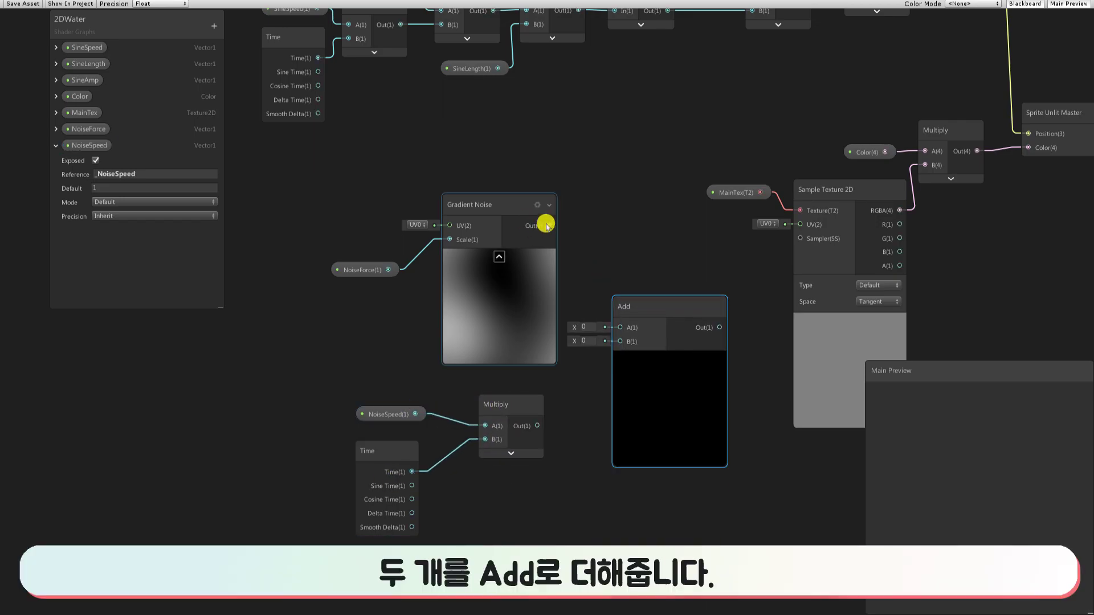
mouse_move(548, 225)
mouse_down()
mouse_move(619, 329)
mouse_move(537, 425)
mouse_up()
click(671, 476)
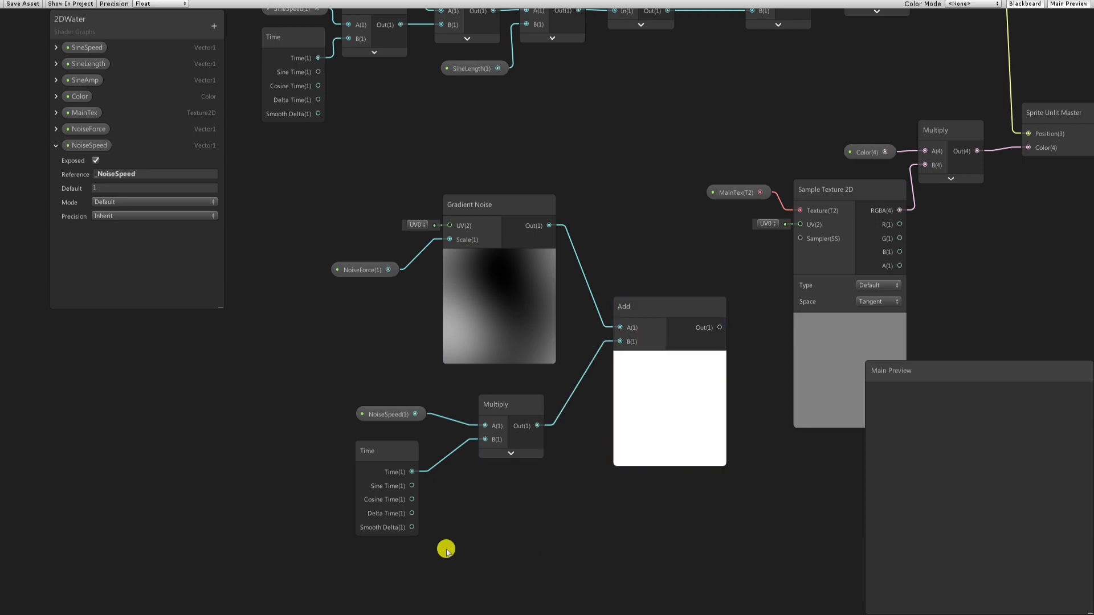
drag(445, 550, 352, 400)
Tidy the graph by shifting the noise nodes and collapsing the Gradient Noise preview
drag(379, 453, 458, 441)
drag(492, 396, 520, 391)
click(486, 257)
drag(365, 270, 391, 245)
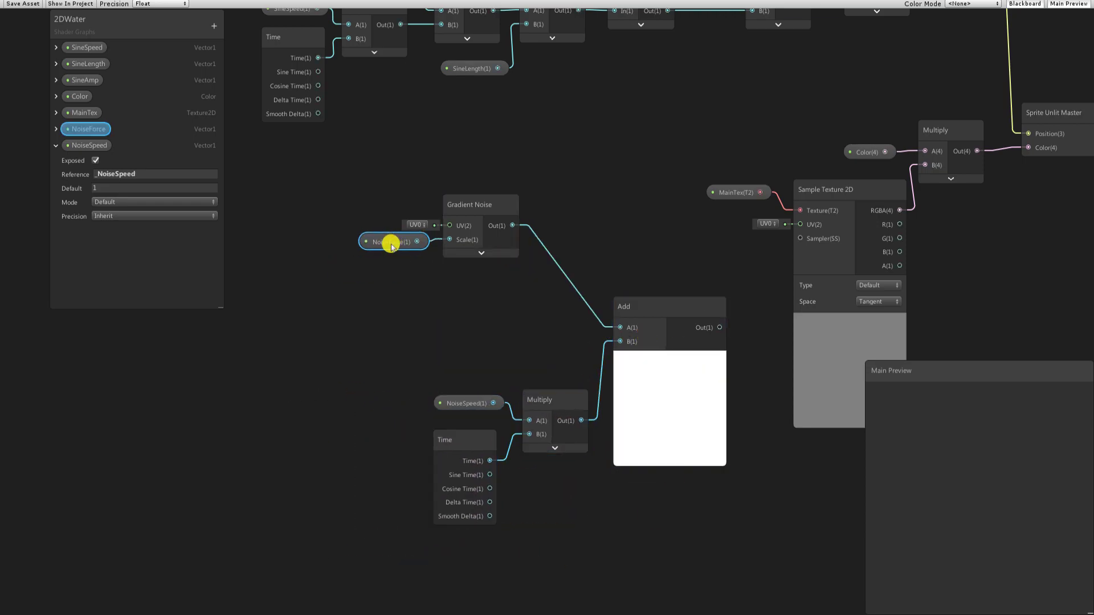
shift+click(490, 209)
drag(489, 210, 547, 302)
click(679, 259)
middle_drag(679, 259, 486, 180)
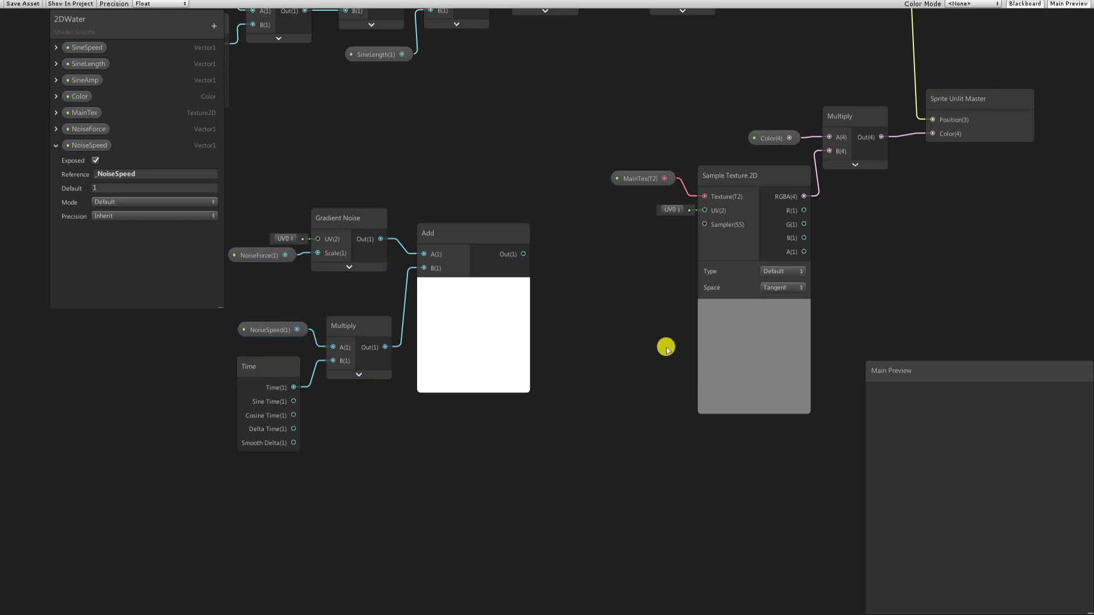
right_click(633, 282)
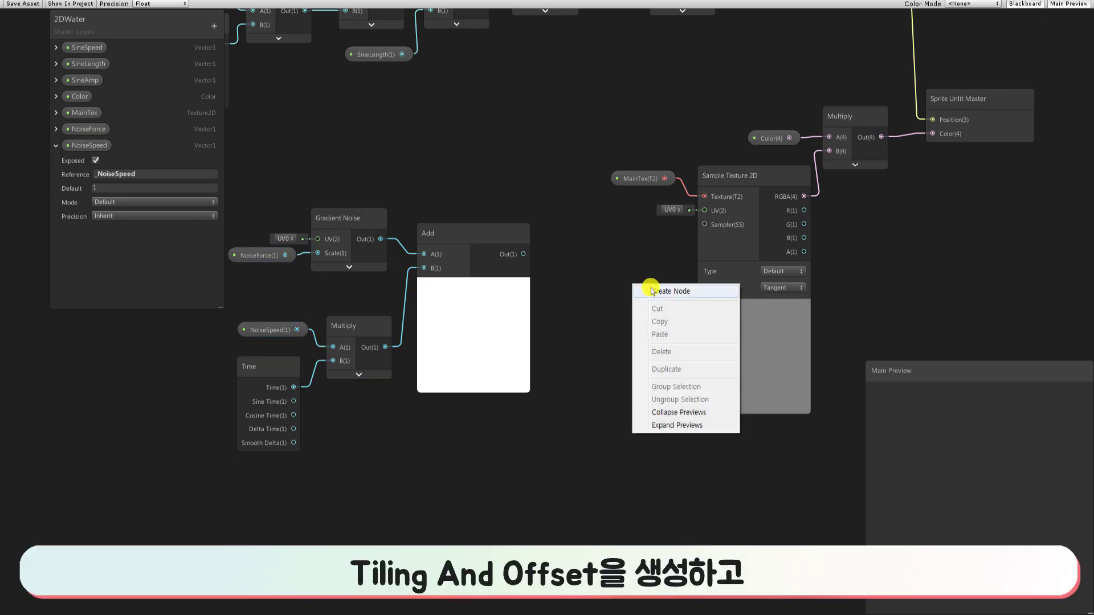
Create a Tiling And Offset node fed by Add into Offset, outputting to the texture UV
click(653, 291)
text(off)
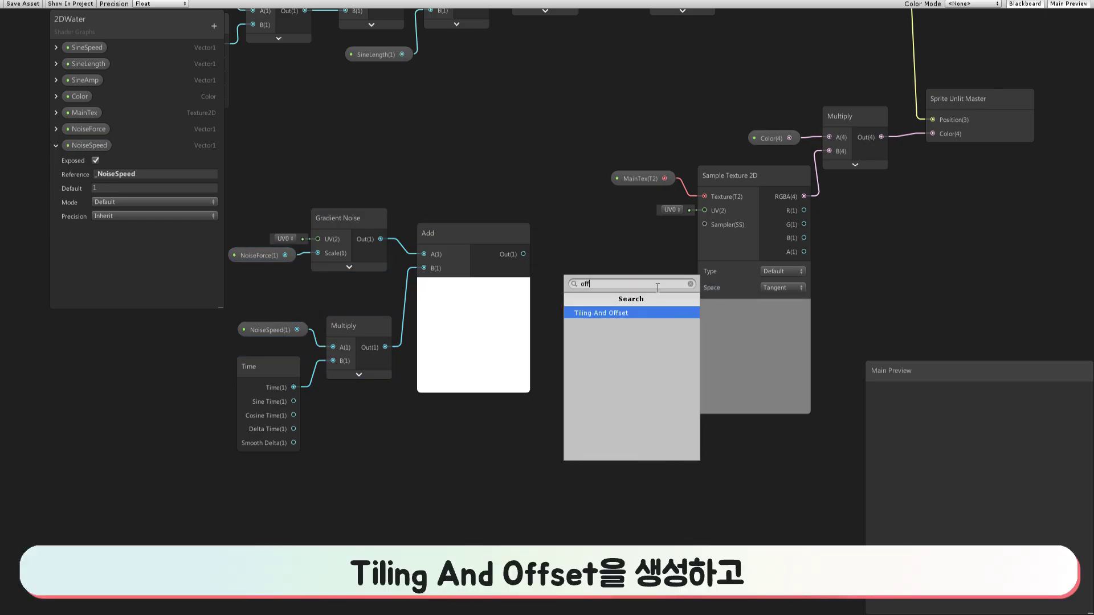
key(Return)
drag(678, 314, 623, 247)
drag(522, 254, 575, 308)
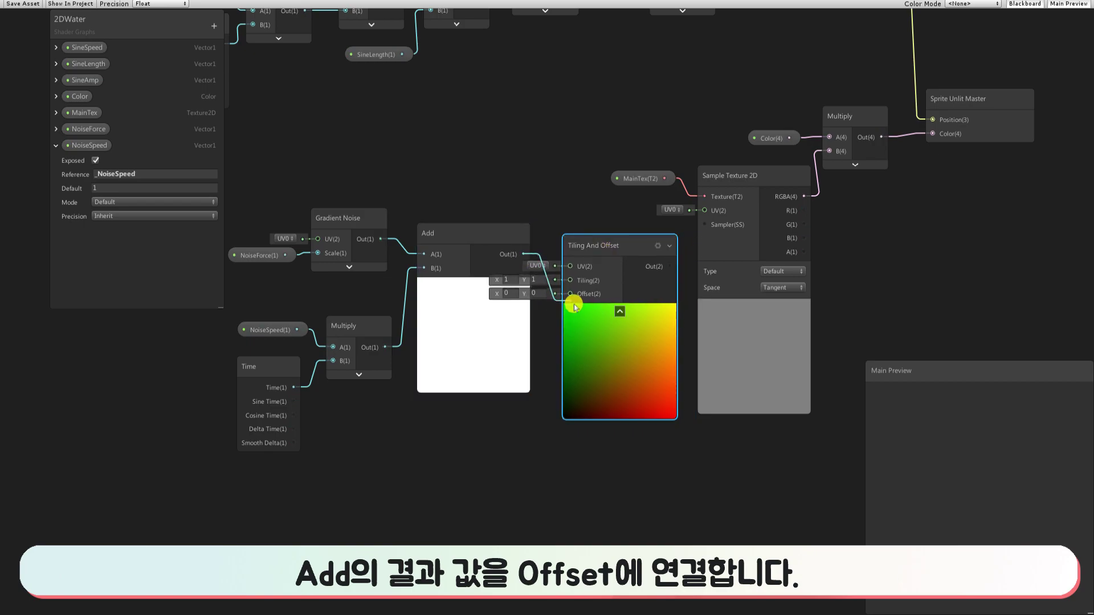
drag(587, 245, 576, 205)
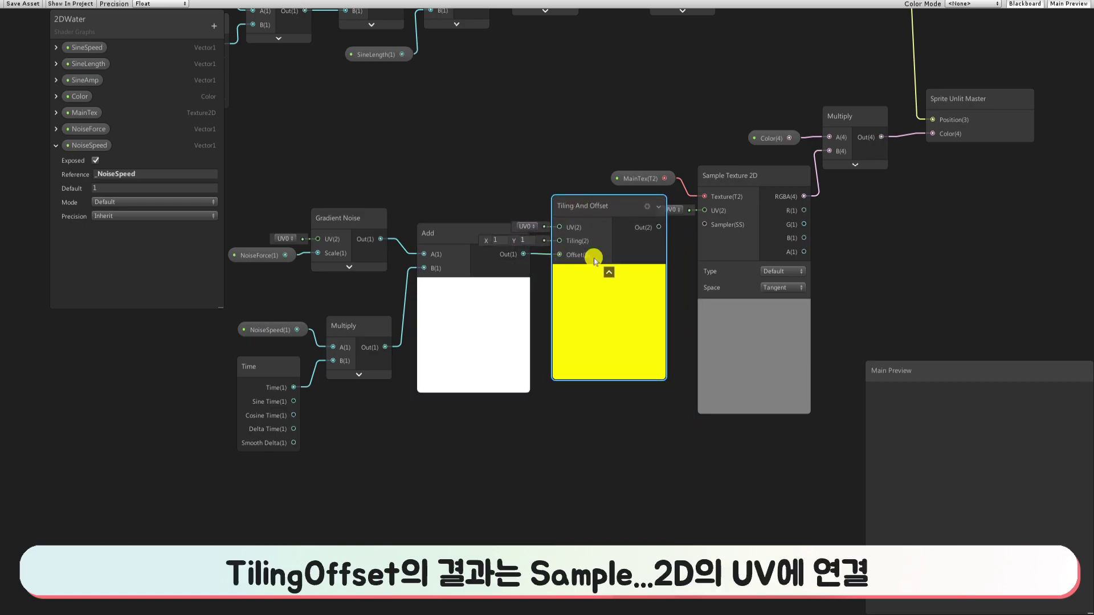
drag(659, 228, 704, 210)
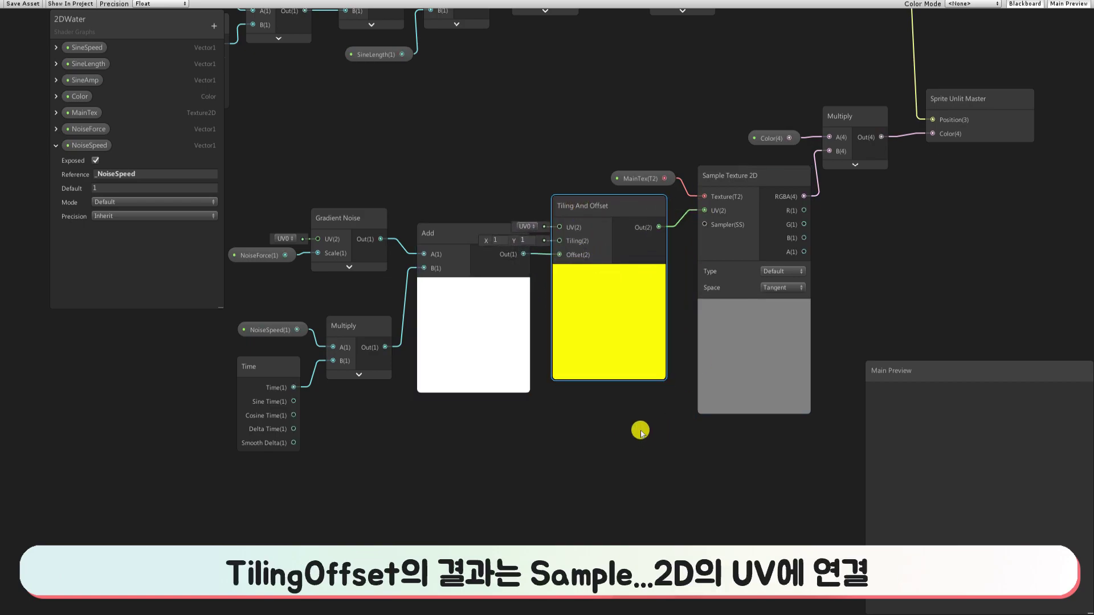
Add a NoiseTile Vector2 property wired into Tiling, then save the shader graph
click(214, 26)
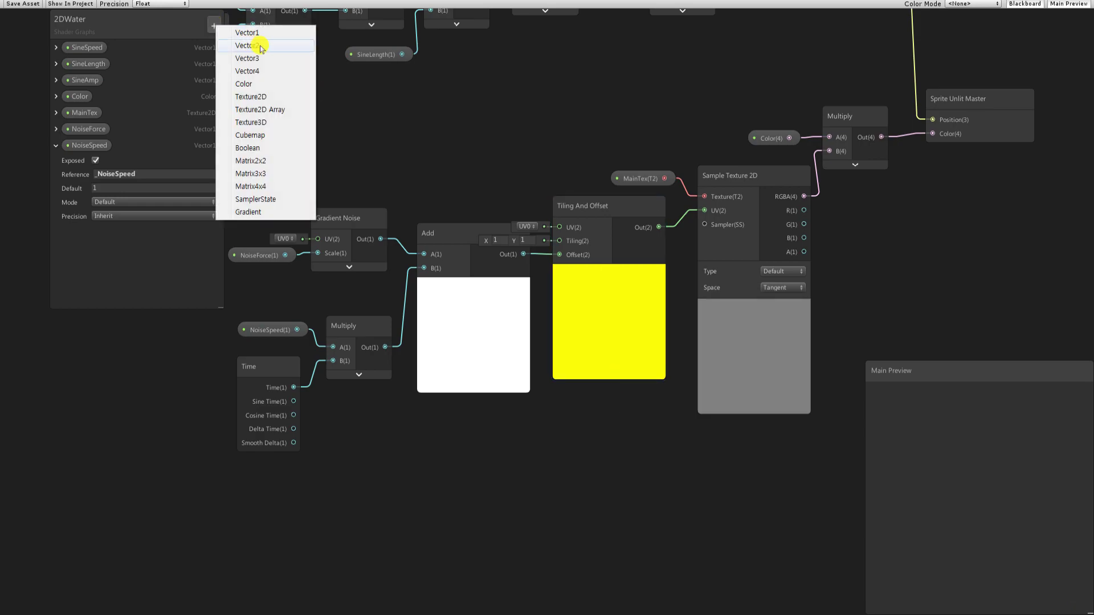
click(261, 42)
text(Tile)
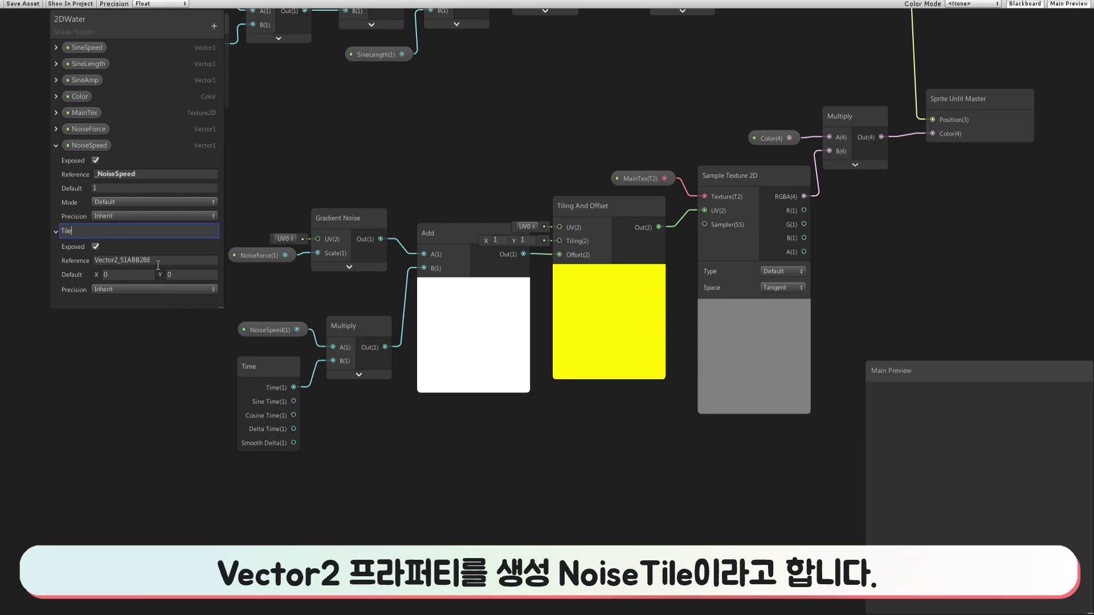
double_click(85, 235)
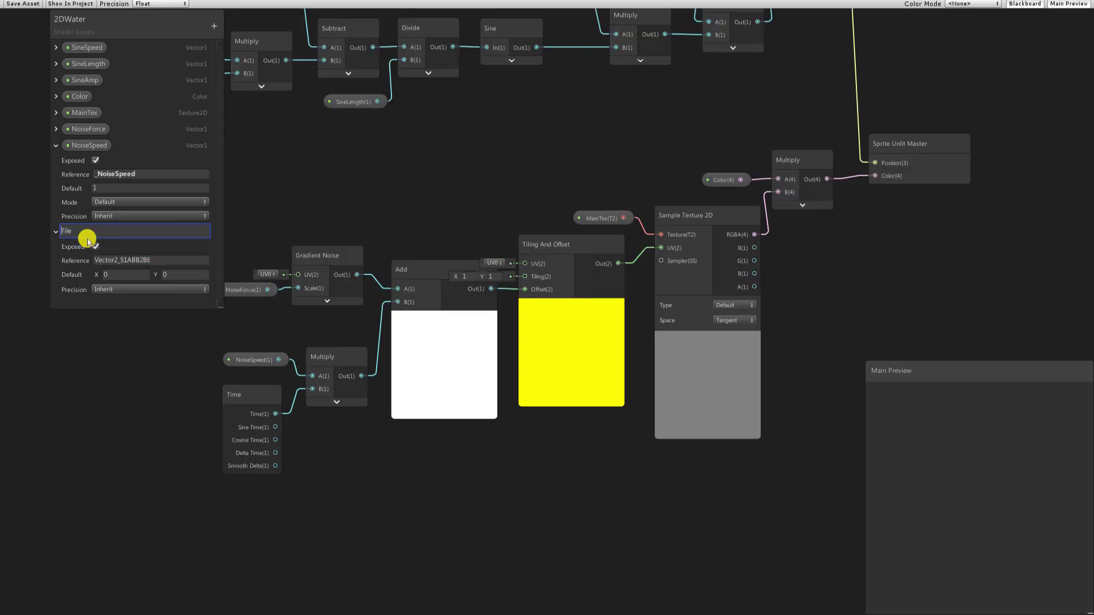
text(Nois)
key(Return)
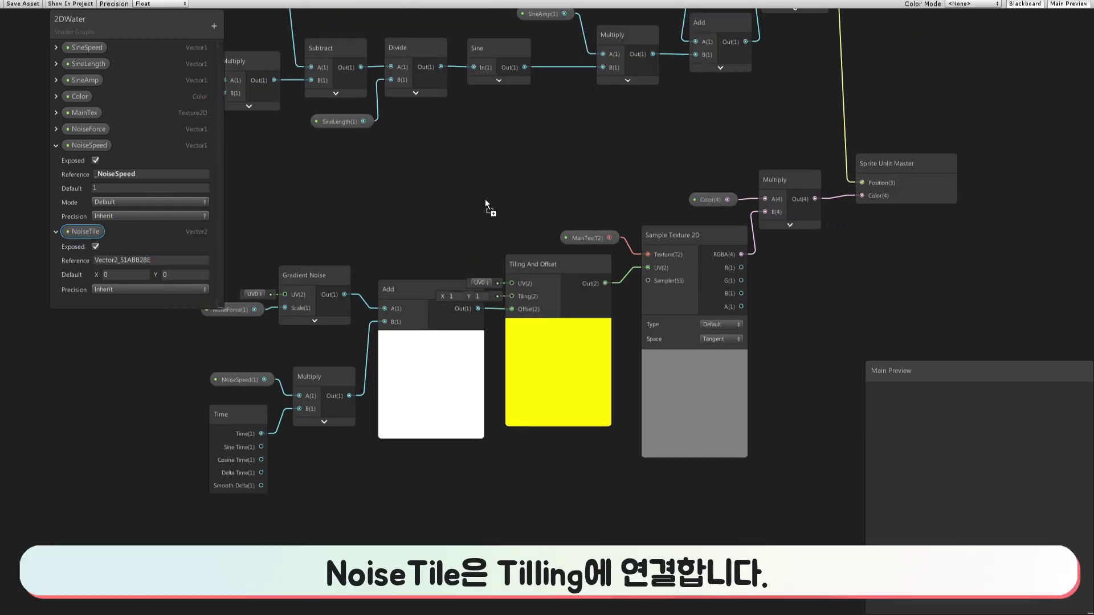
mouse_move(485, 204)
mouse_down()
mouse_move(456, 225)
mouse_move(508, 305)
mouse_up()
drag(485, 233, 445, 235)
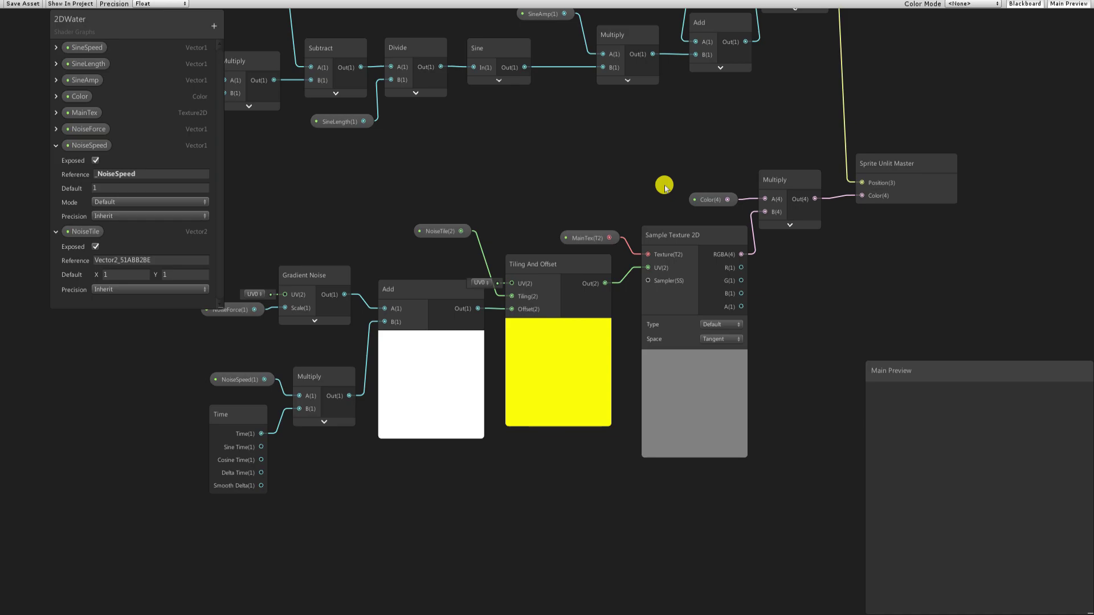
click(23, 6)
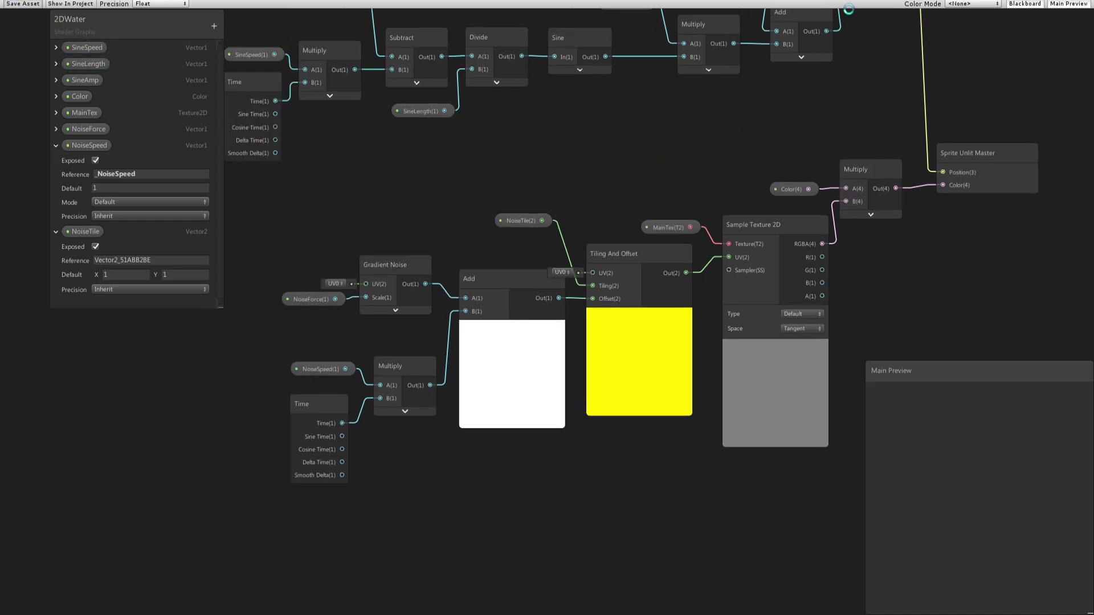
click(88, 84)
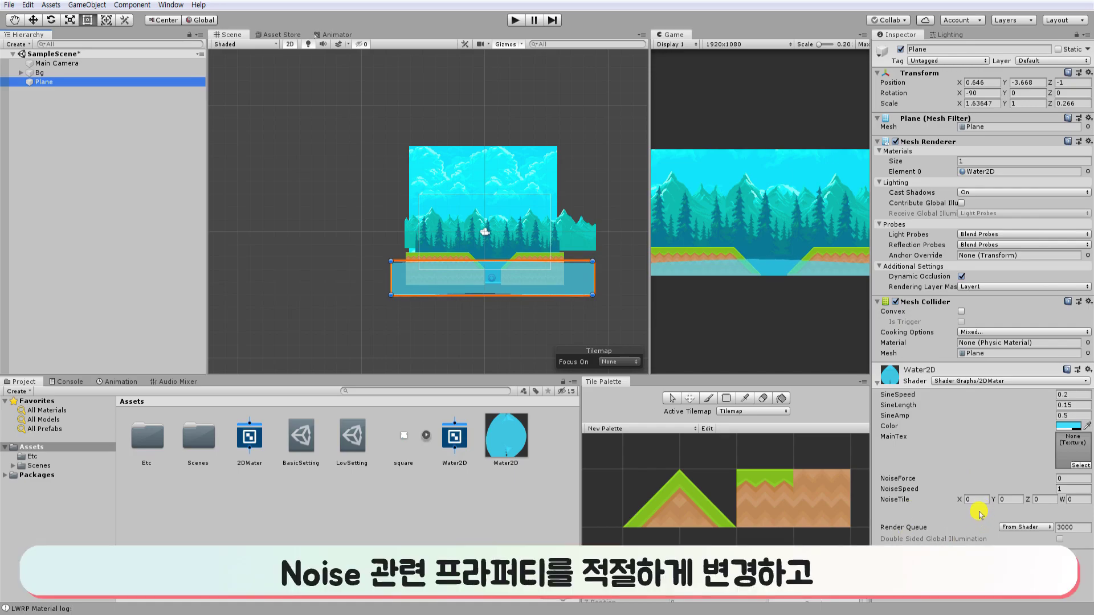
Assign the square sprite to MainTex and set NoiseForce 10, NoiseSpeed 0.1, NoiseTile 2, 2
click(976, 500)
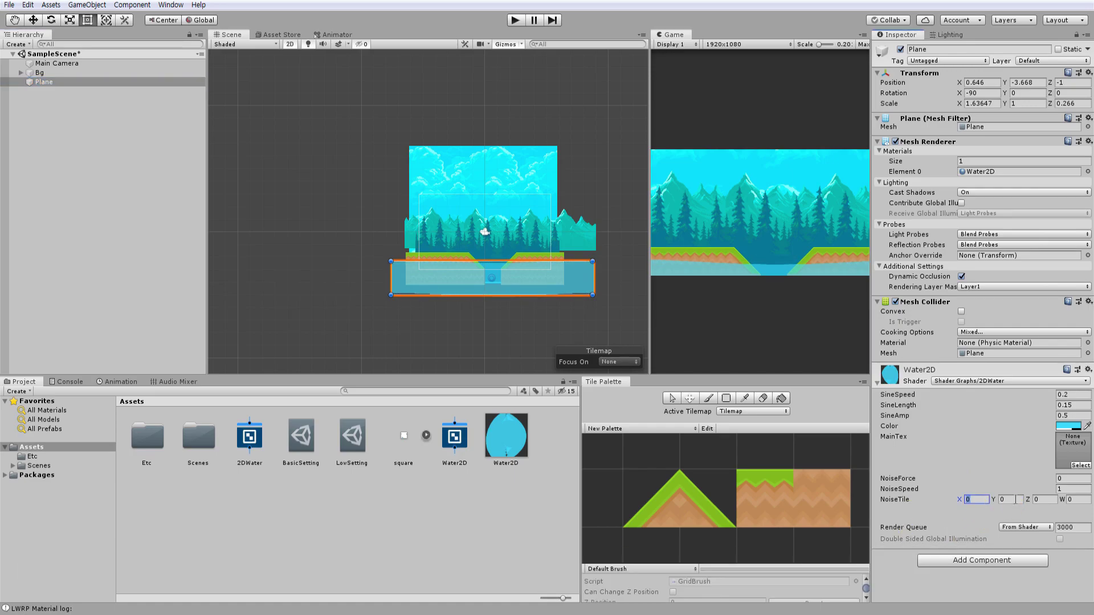
drag(402, 437, 537, 485)
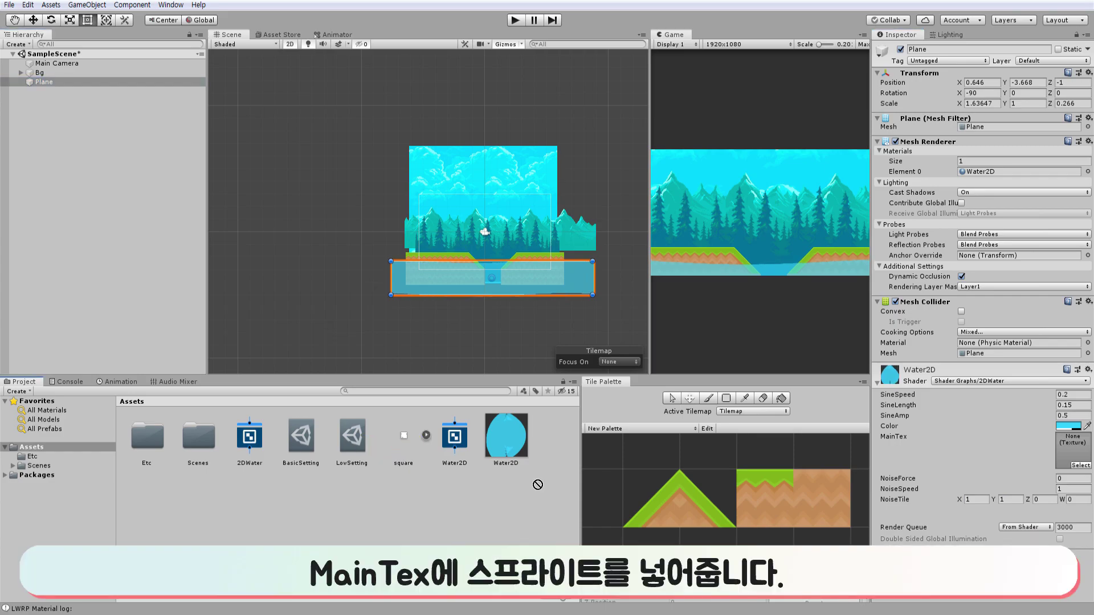
drag(1070, 459, 1071, 461)
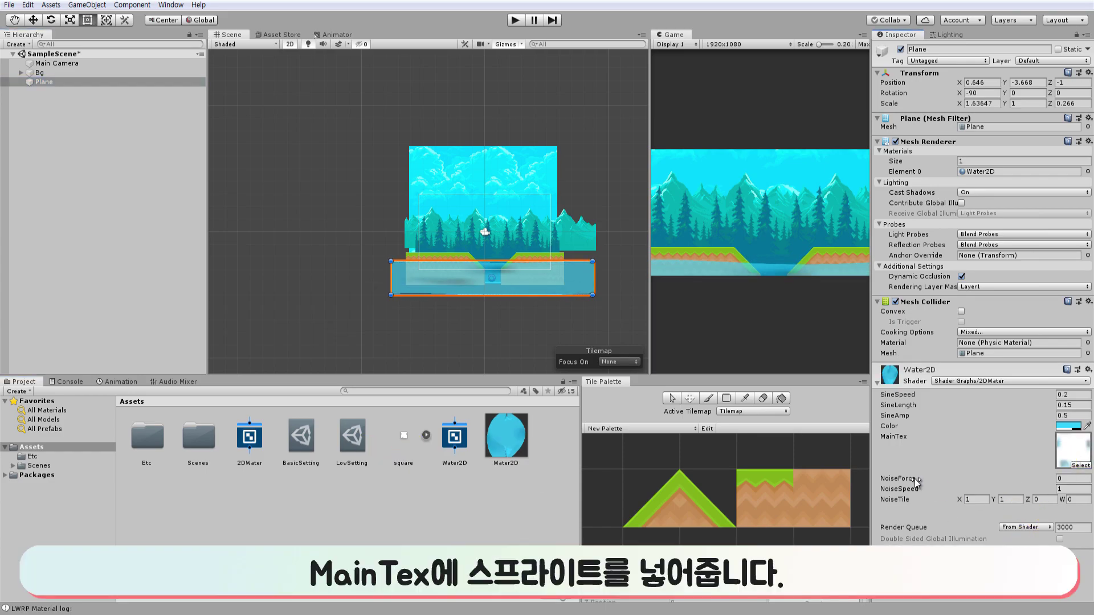
drag(915, 482, 1036, 484)
drag(940, 490, 1089, 501)
text(10)
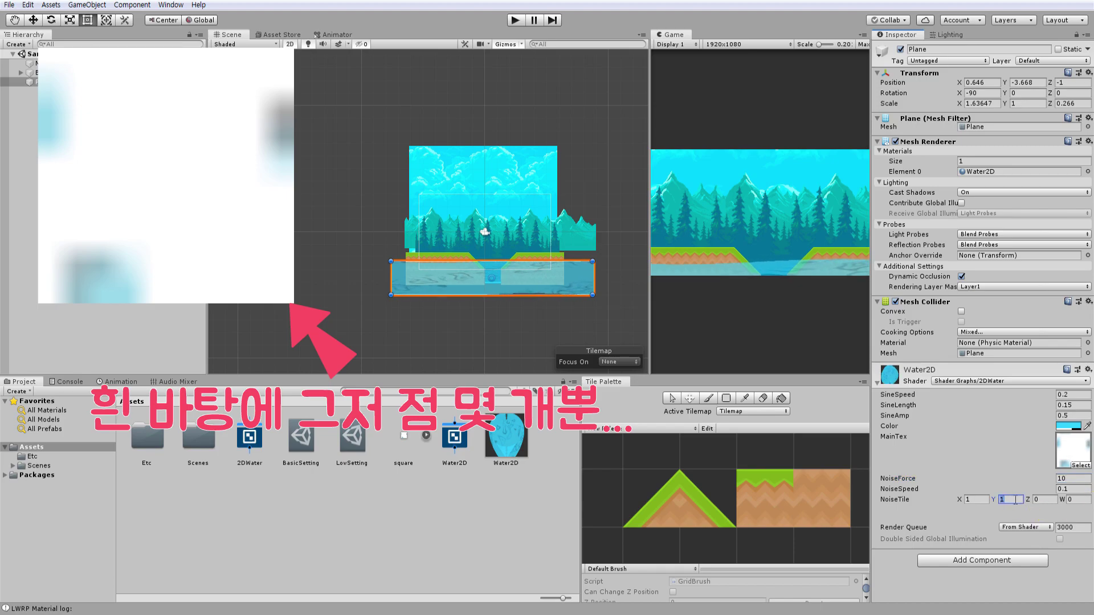
text(2)
key(shift+Tab)
text(2)
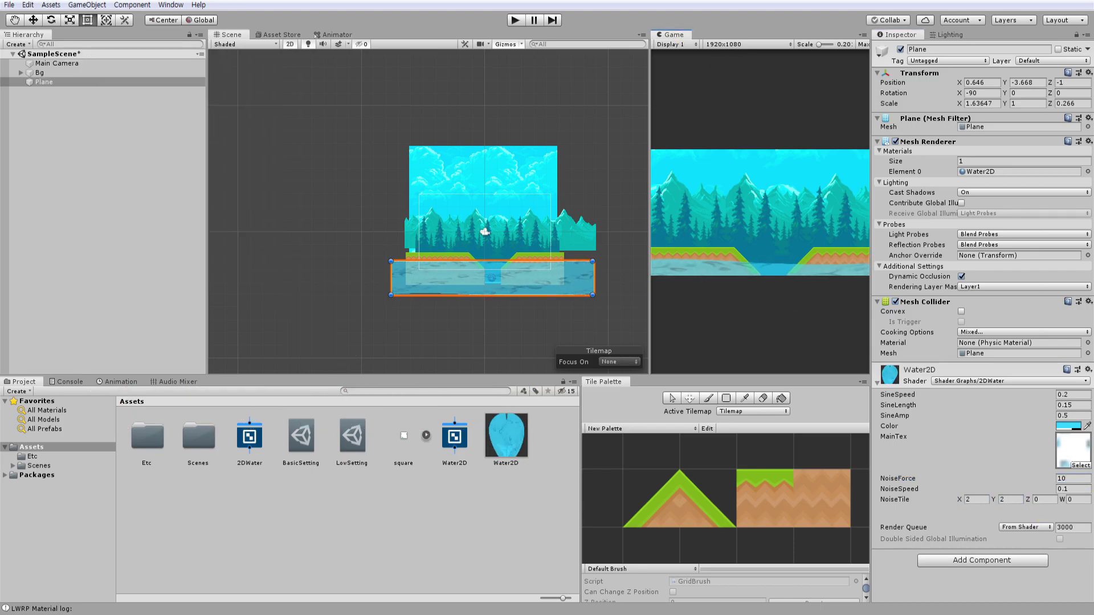
scroll(484, 231, up, 5)
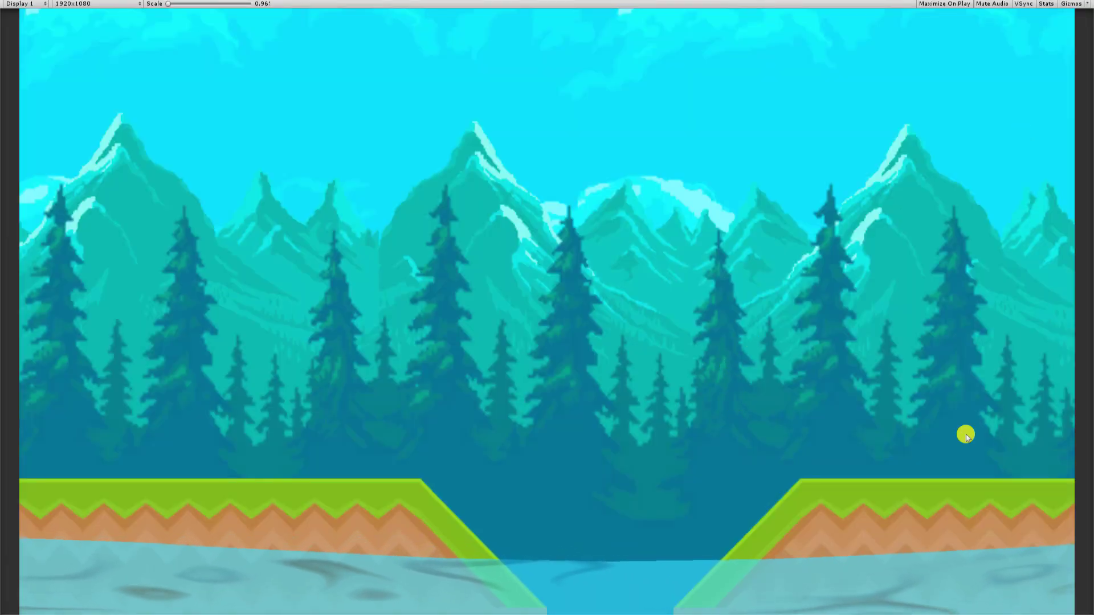